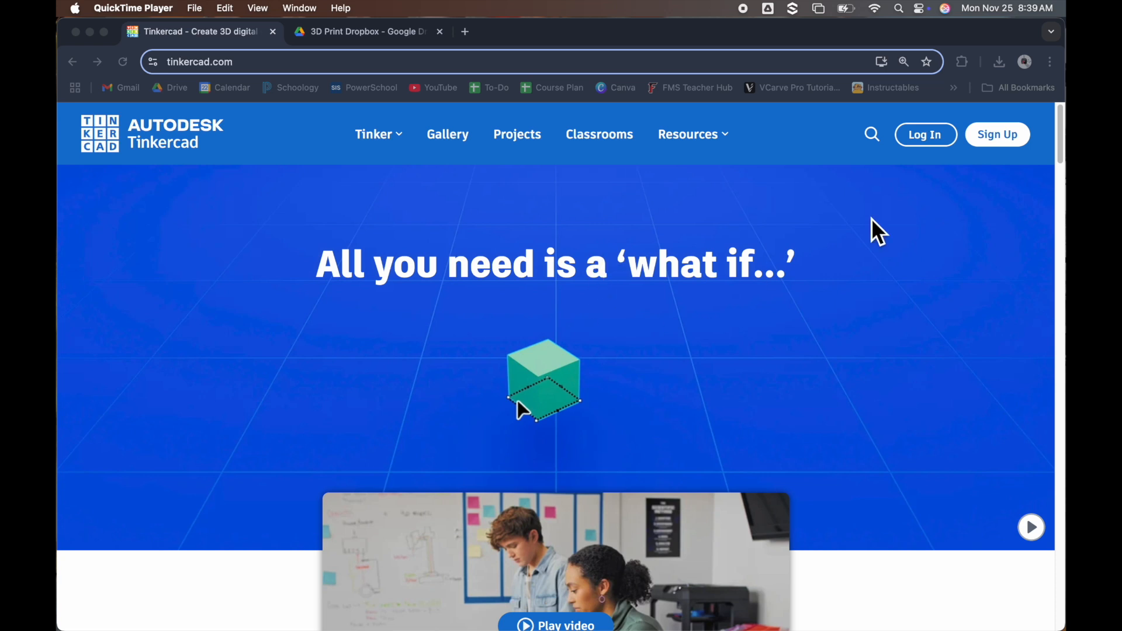
# Sign in to Tinkercad through the student accounts option using the school Google account
pyautogui.click(929, 149)
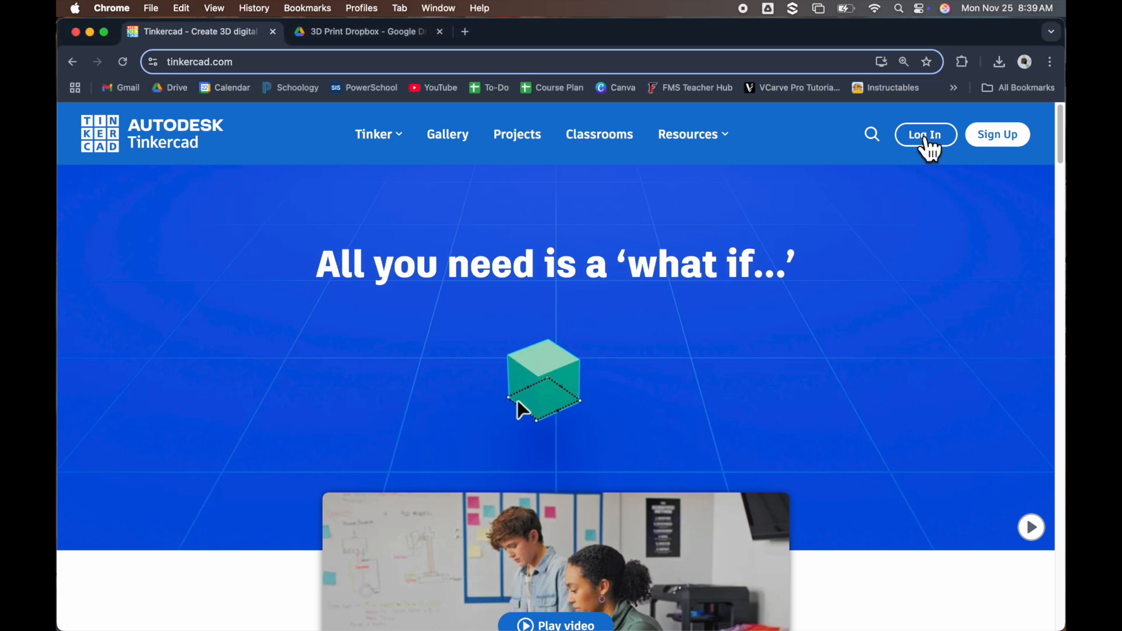
pyautogui.click(927, 140)
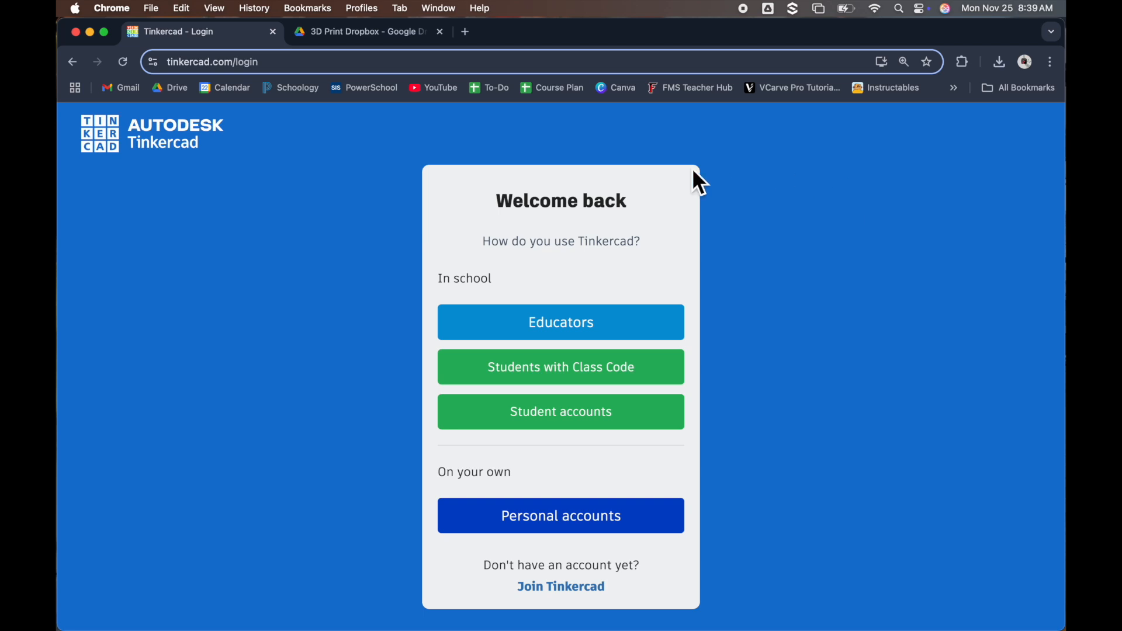
pyautogui.click(560, 426)
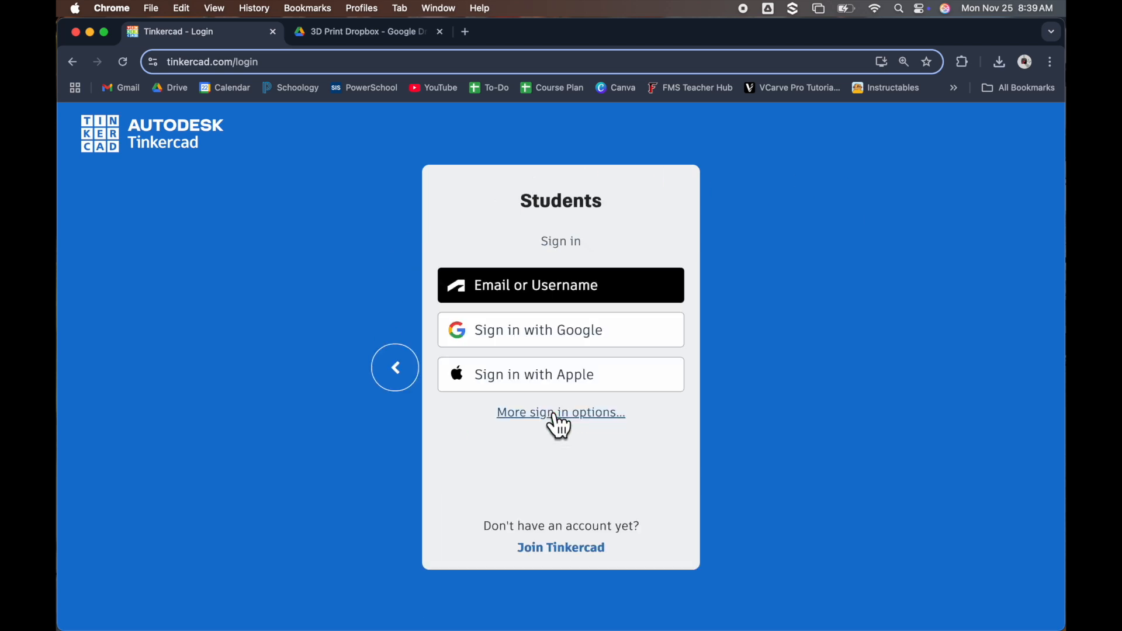
pyautogui.click(575, 332)
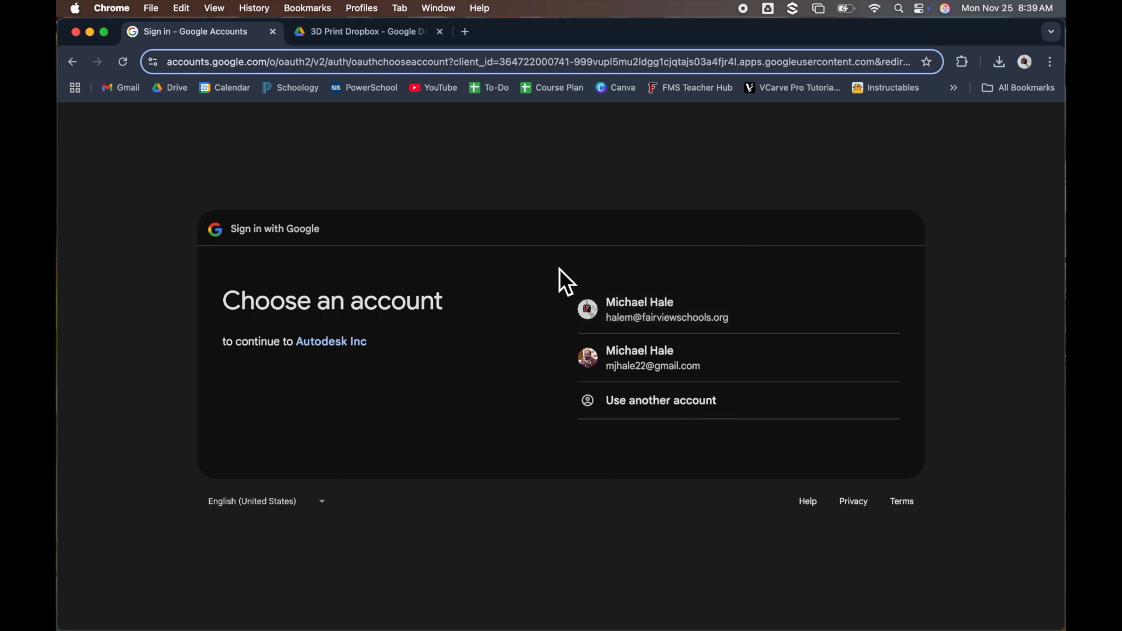
pyautogui.click(626, 310)
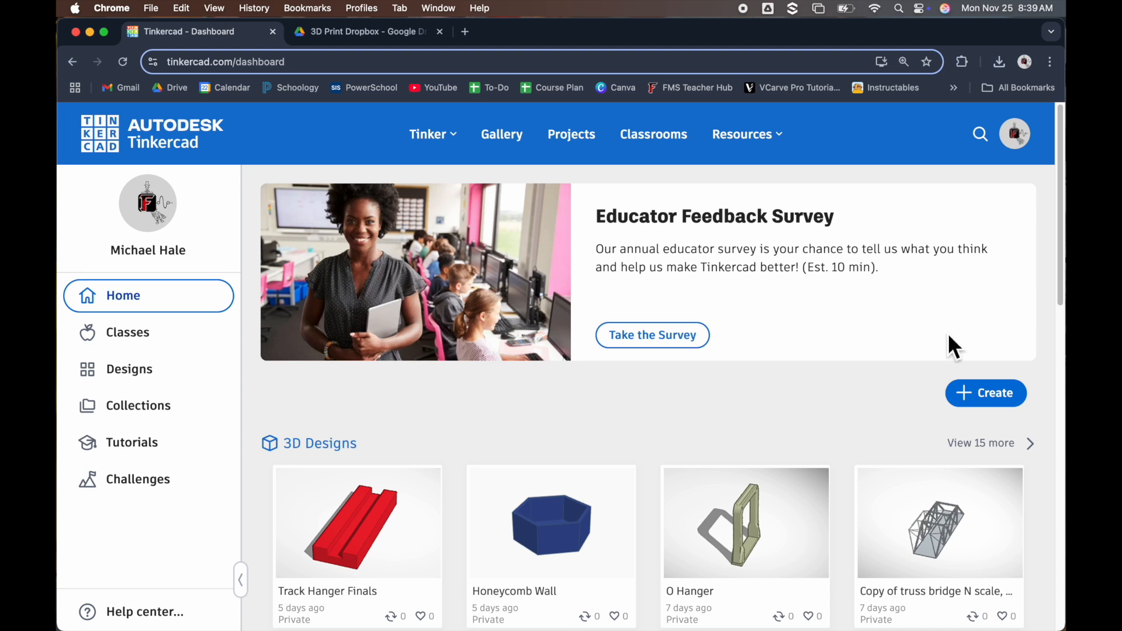
# Create a new 3D design from the dashboard
pyautogui.click(982, 402)
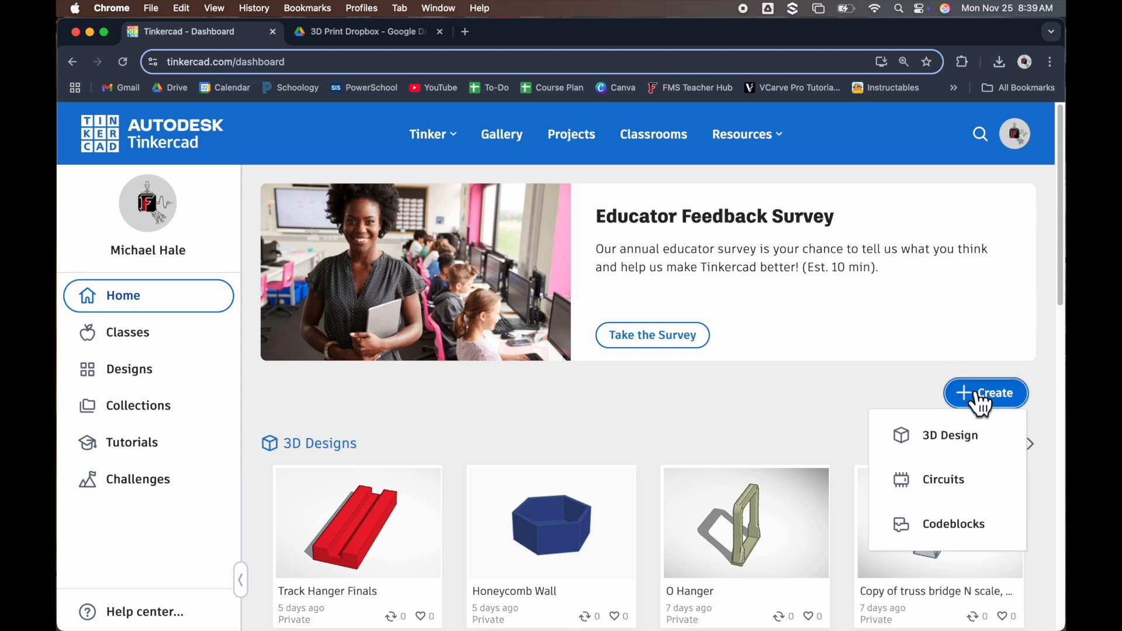
pyautogui.click(930, 442)
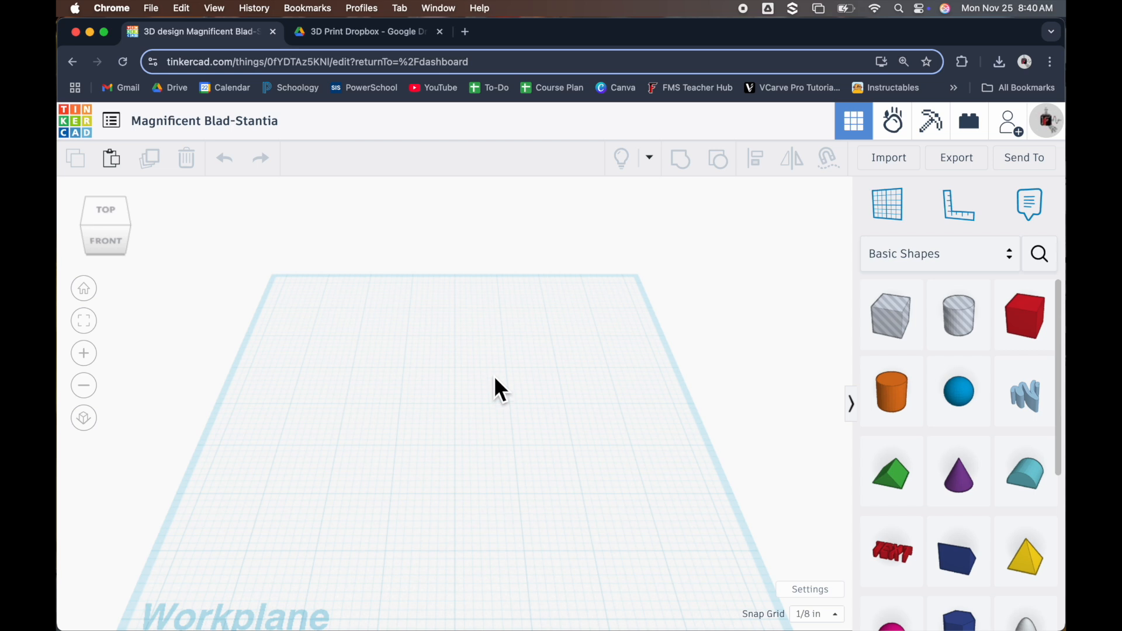
# Examine the empty workplane at different zoom levels and orbit around it to see it from several angles
pyautogui.scroll(-8, 495, 378)
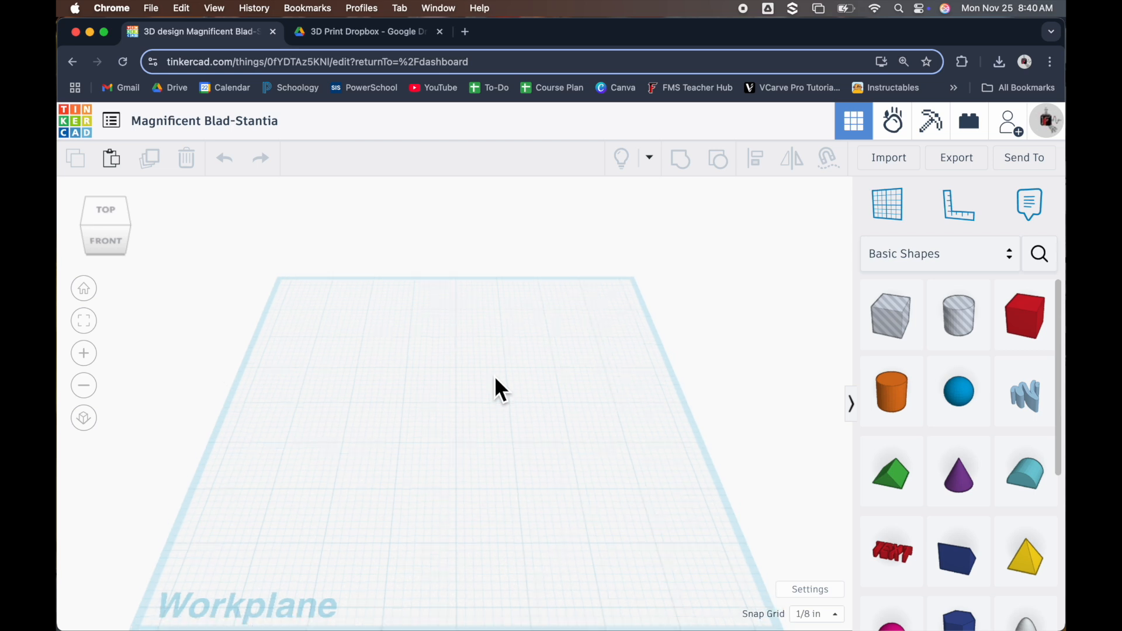
pyautogui.scroll(4, 496, 385)
pyautogui.scroll(3, 497, 379)
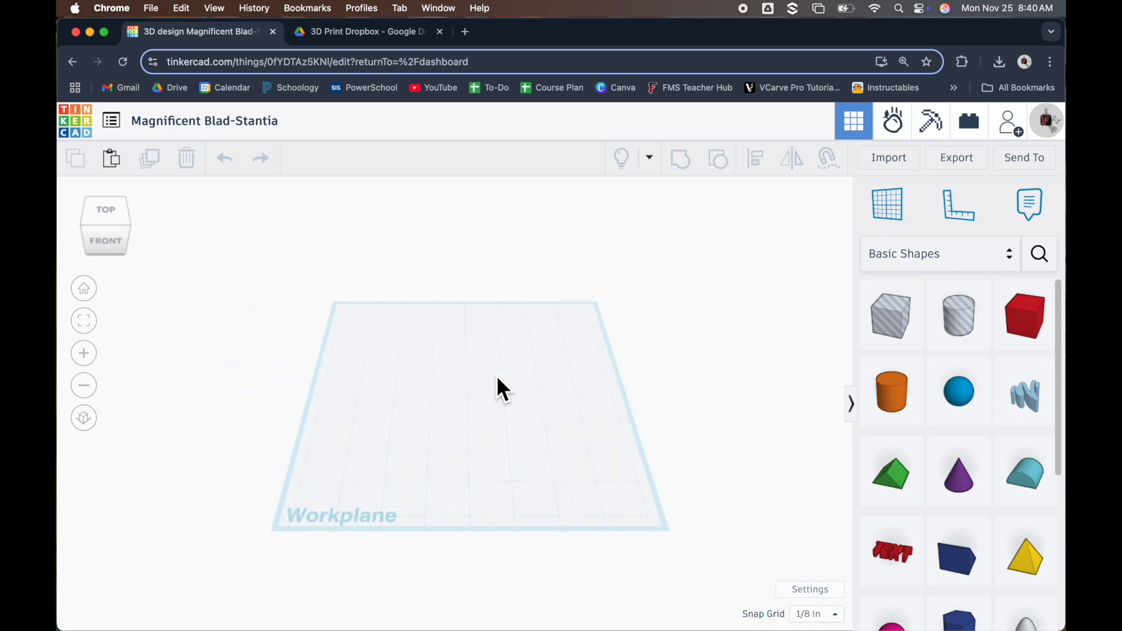
pyautogui.scroll(2, 497, 377)
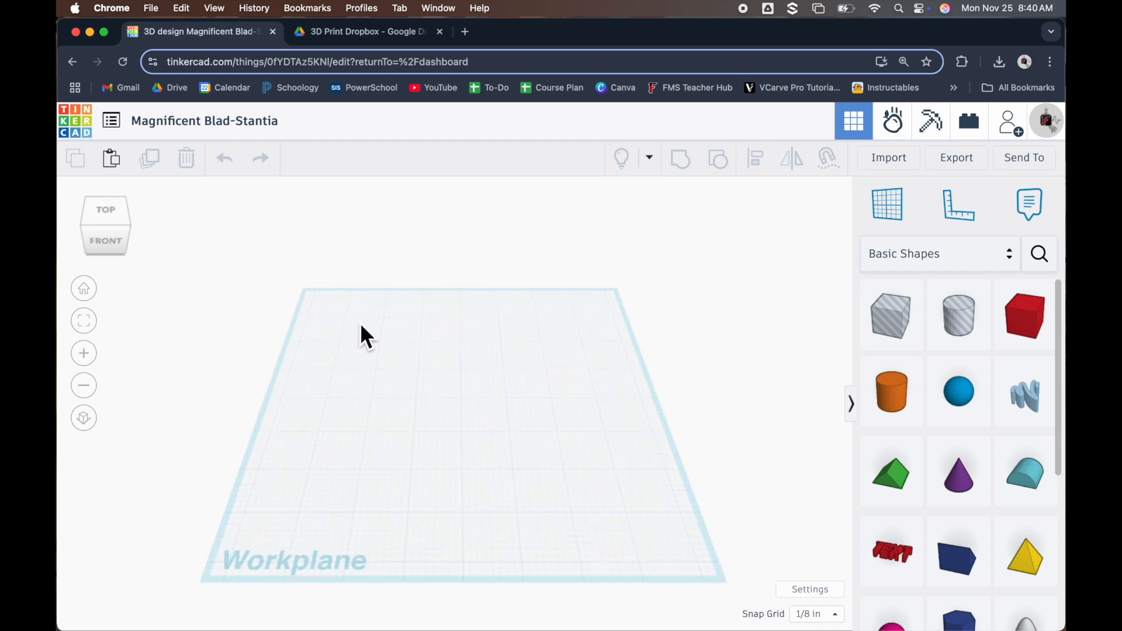
pyautogui.moveTo(360, 325); pyautogui.dragTo(591, 506)
pyautogui.moveTo(523, 331); pyautogui.dragTo(379, 350)
pyautogui.moveTo(326, 308); pyautogui.dragTo(596, 409)
pyautogui.moveTo(585, 384); pyautogui.dragTo(366, 403, button='right')
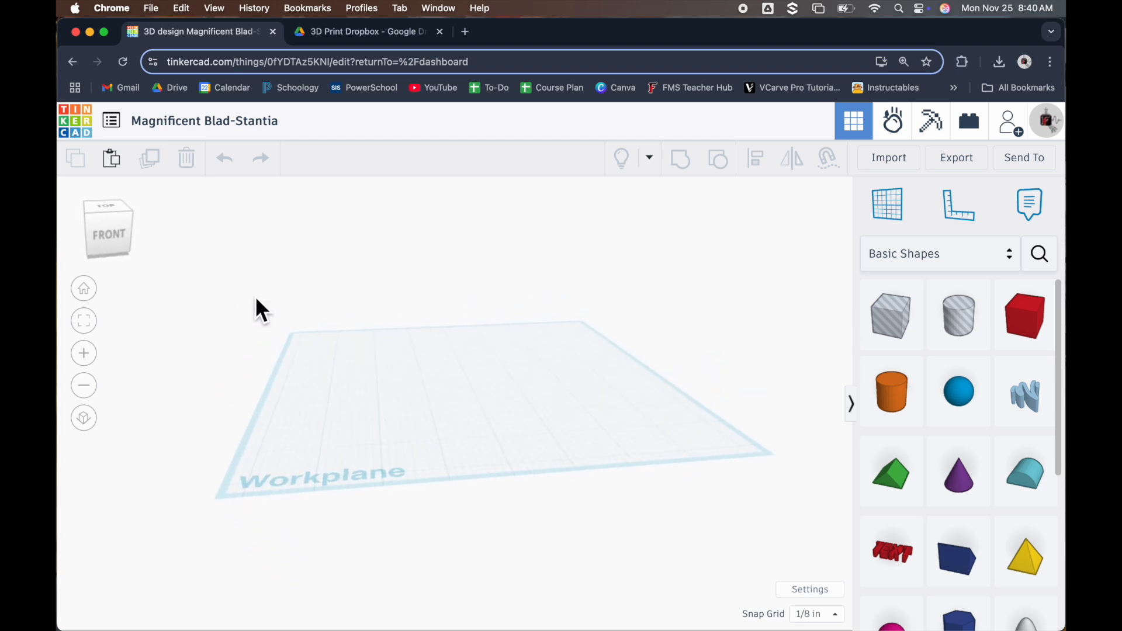
# View the workplane straight from the top at several zoom levels and tilt it back into perspective
pyautogui.click(106, 211)
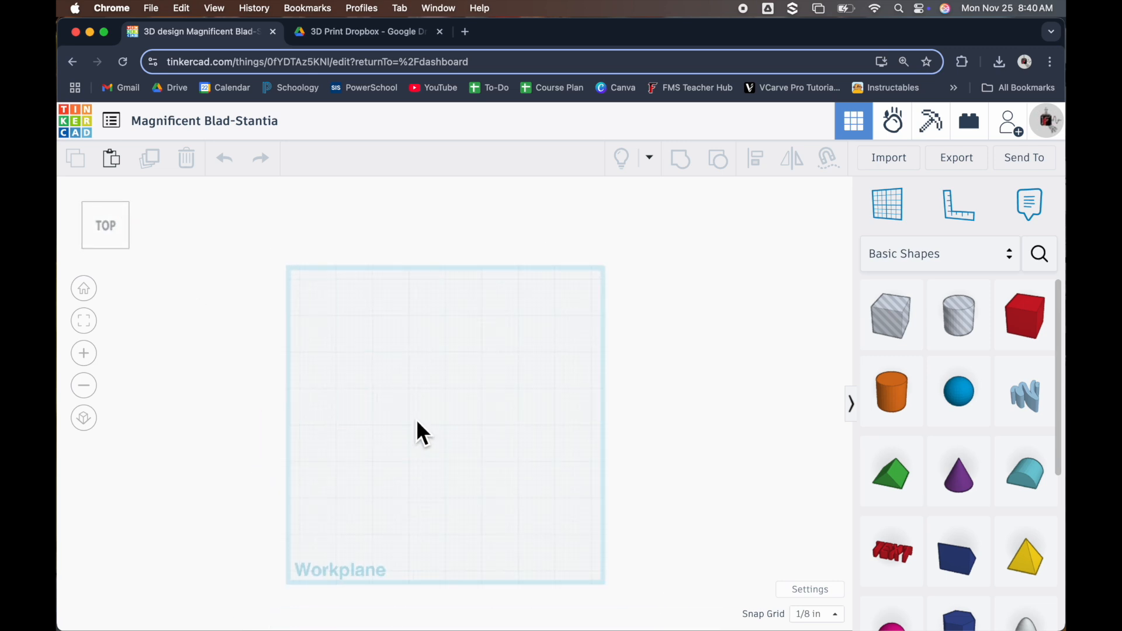
pyautogui.scroll(1, 97, 257)
pyautogui.scroll(-3, 474, 461)
pyautogui.scroll(-1, 812, 242)
pyautogui.scroll(3, 811, 243)
pyautogui.scroll(-5, 488, 374)
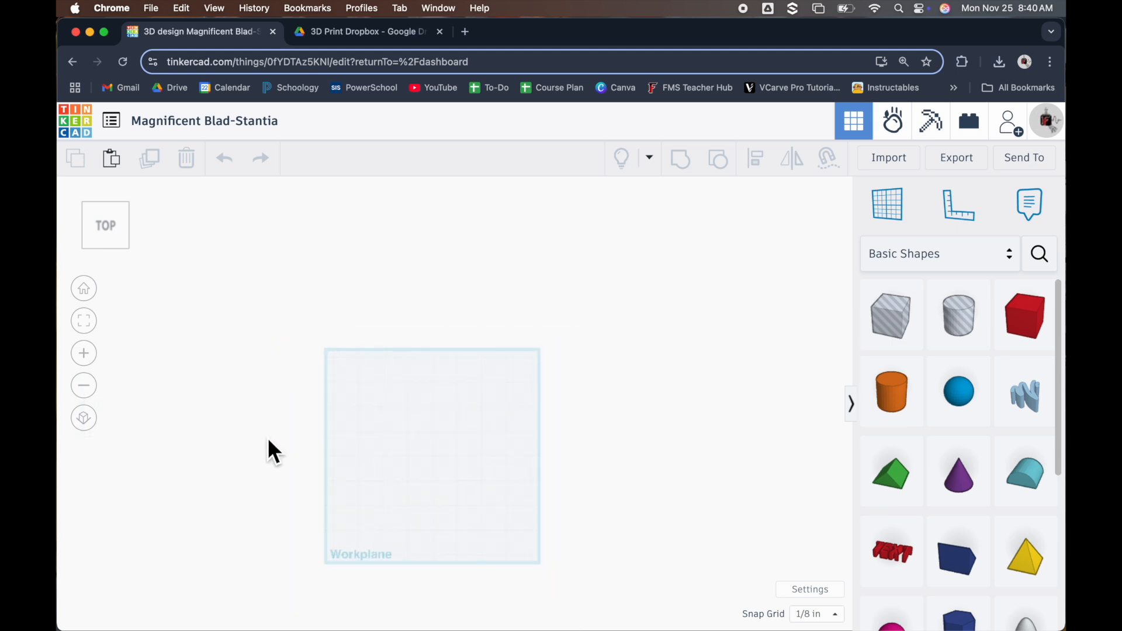
pyautogui.scroll(6, 334, 485)
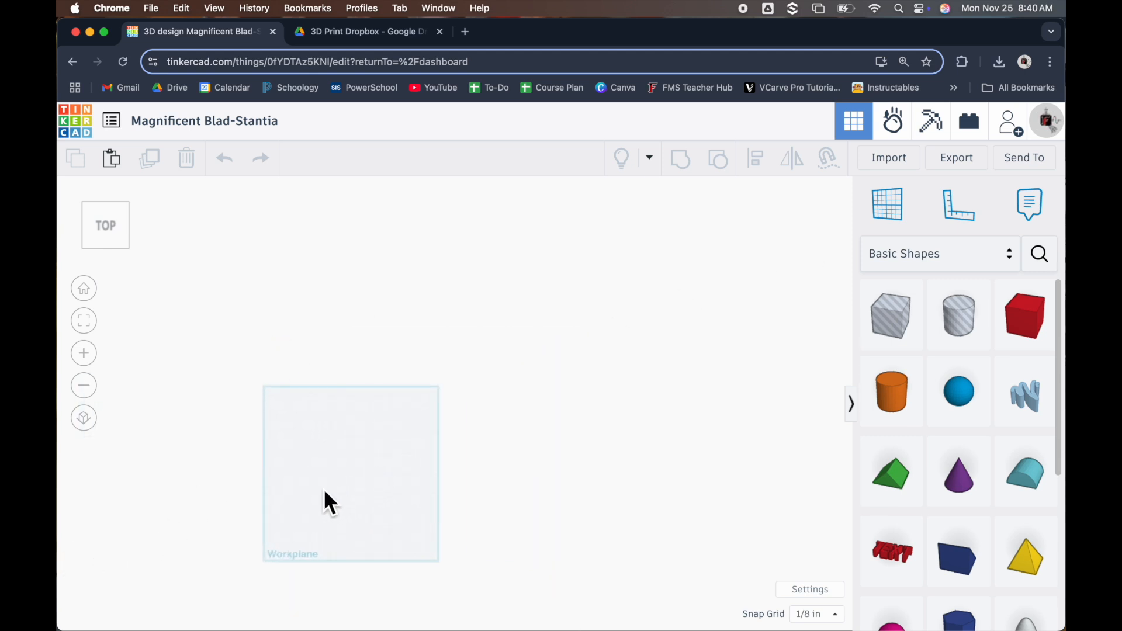
pyautogui.scroll(-4, 579, 485)
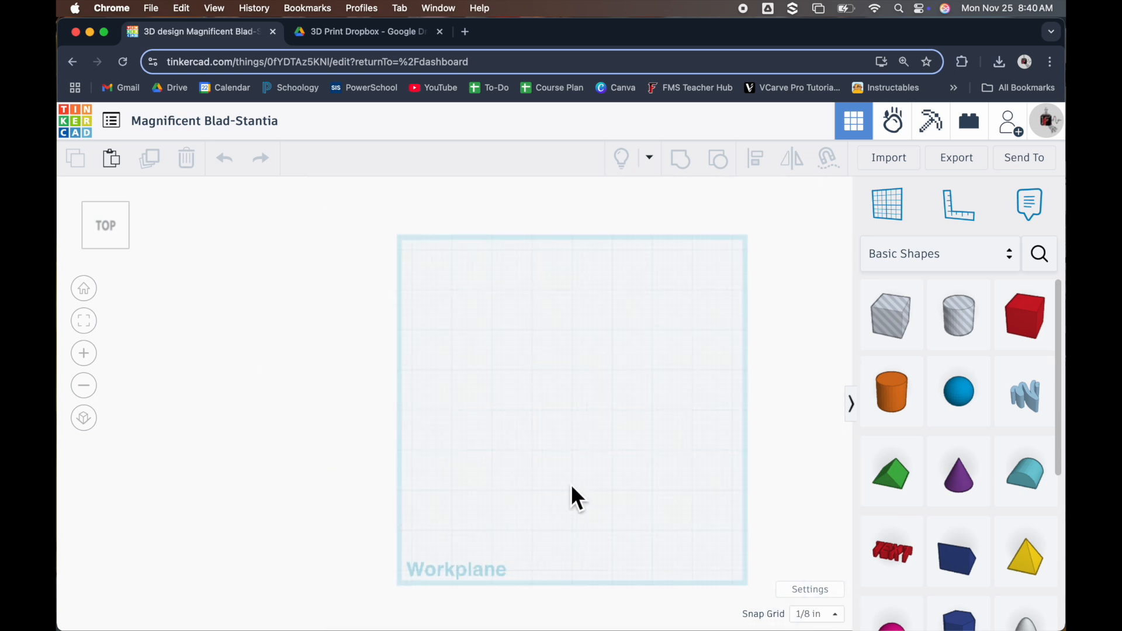
pyautogui.moveTo(556, 491); pyautogui.dragTo(546, 405, button='right')
pyautogui.scroll(-3, 619, 447)
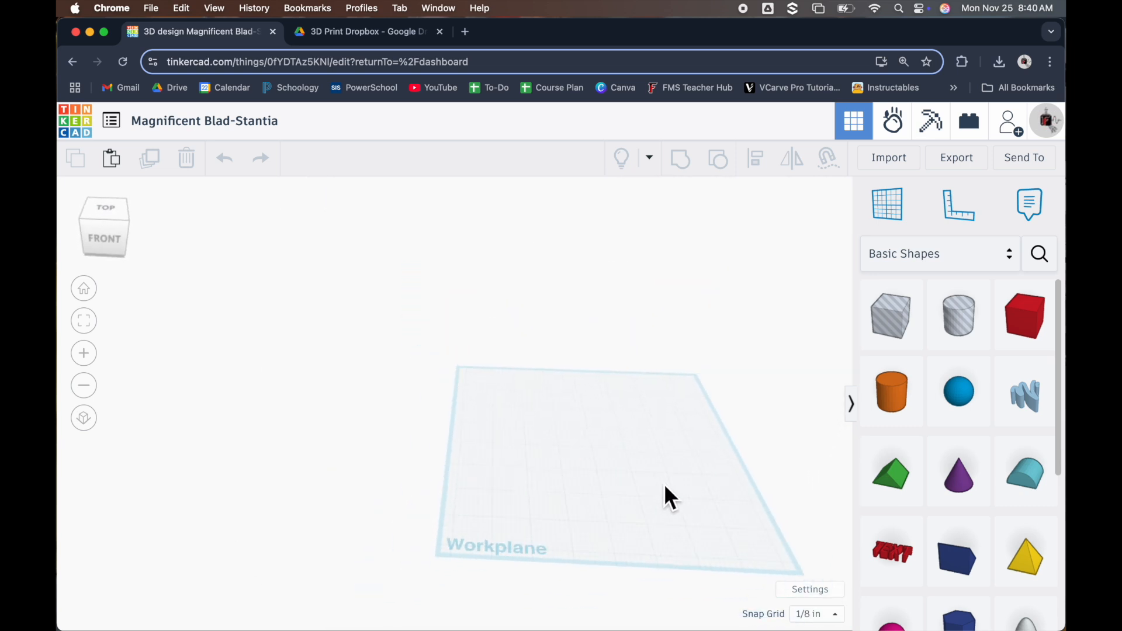
pyautogui.scroll(2, 827, 520)
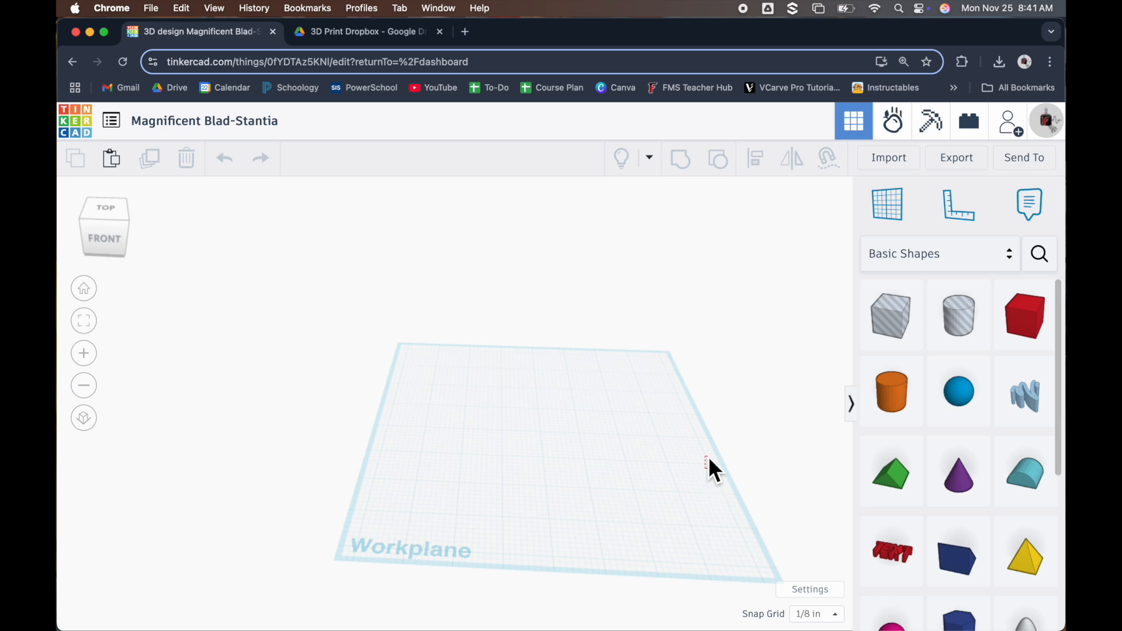
pyautogui.moveTo(699, 424); pyautogui.dragTo(585, 401, button='right')
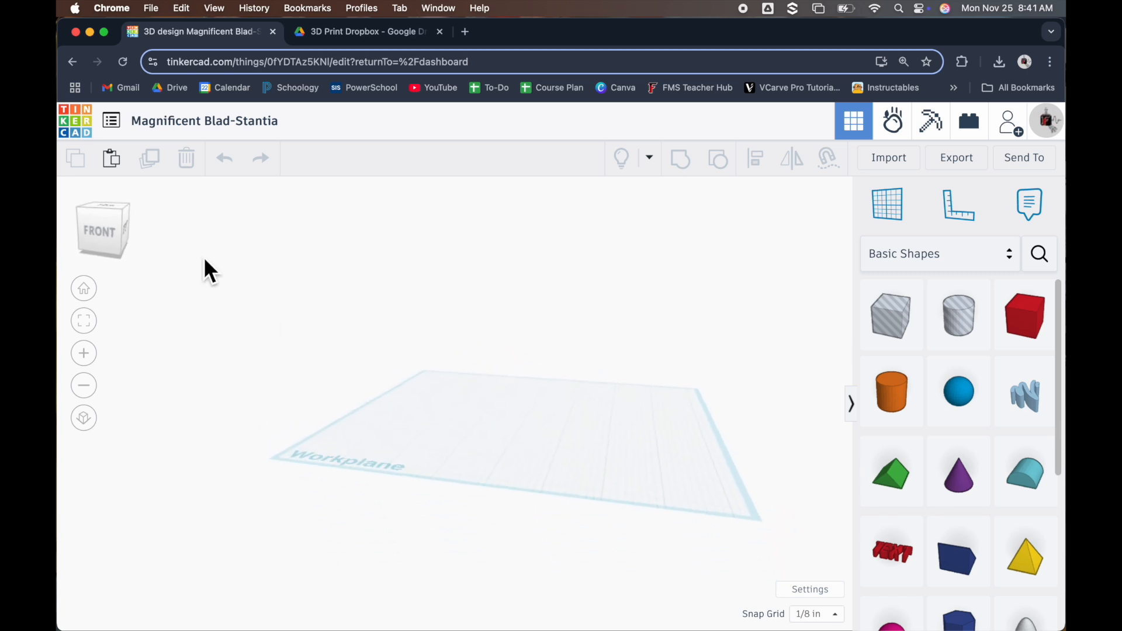
# Return the workplane to the angled top-front view and enlarge it to fill the workspace
pyautogui.click(107, 236)
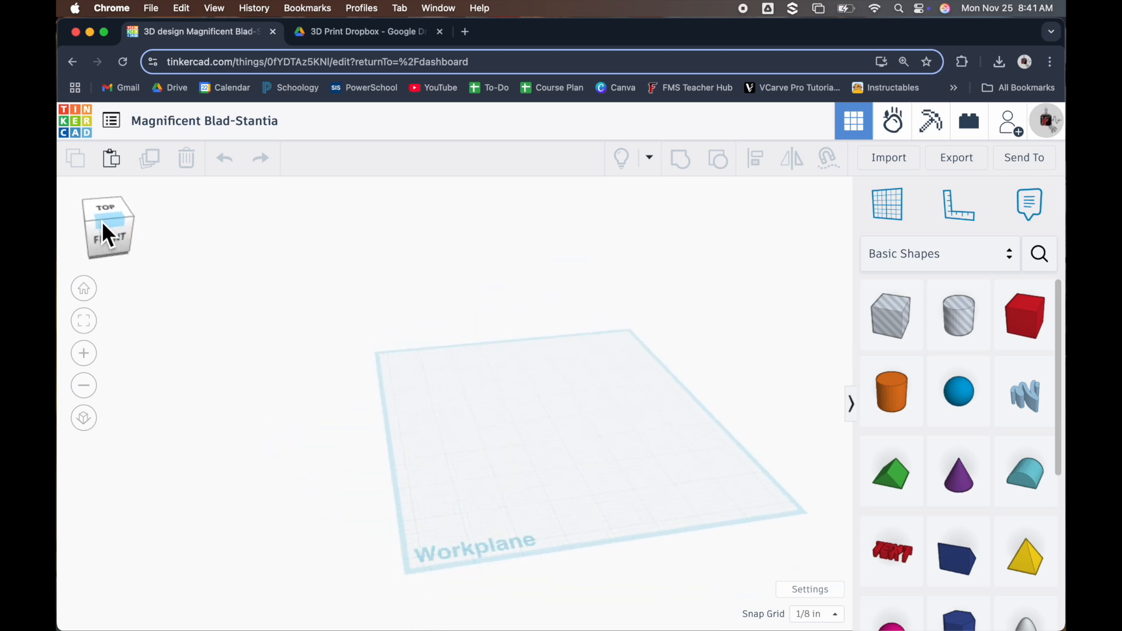
pyautogui.click(100, 221)
pyautogui.moveTo(98, 221); pyautogui.dragTo(100, 220)
pyautogui.click(99, 221)
pyautogui.scroll(-5, 737, 468)
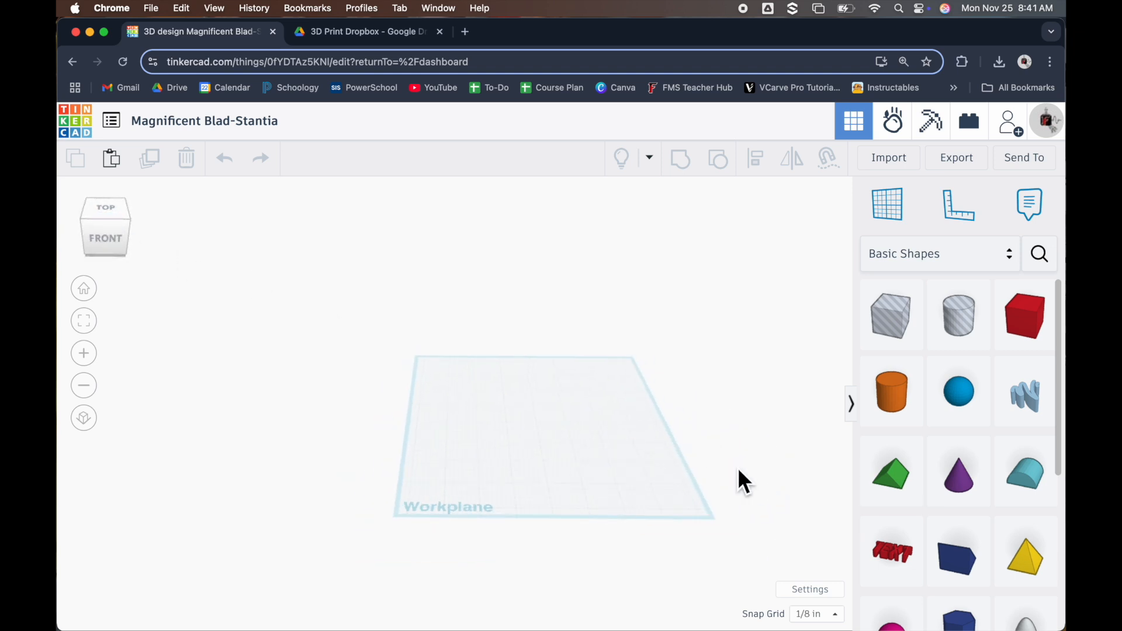
pyautogui.scroll(-2, 226, 390)
pyautogui.scroll(5, 696, 431)
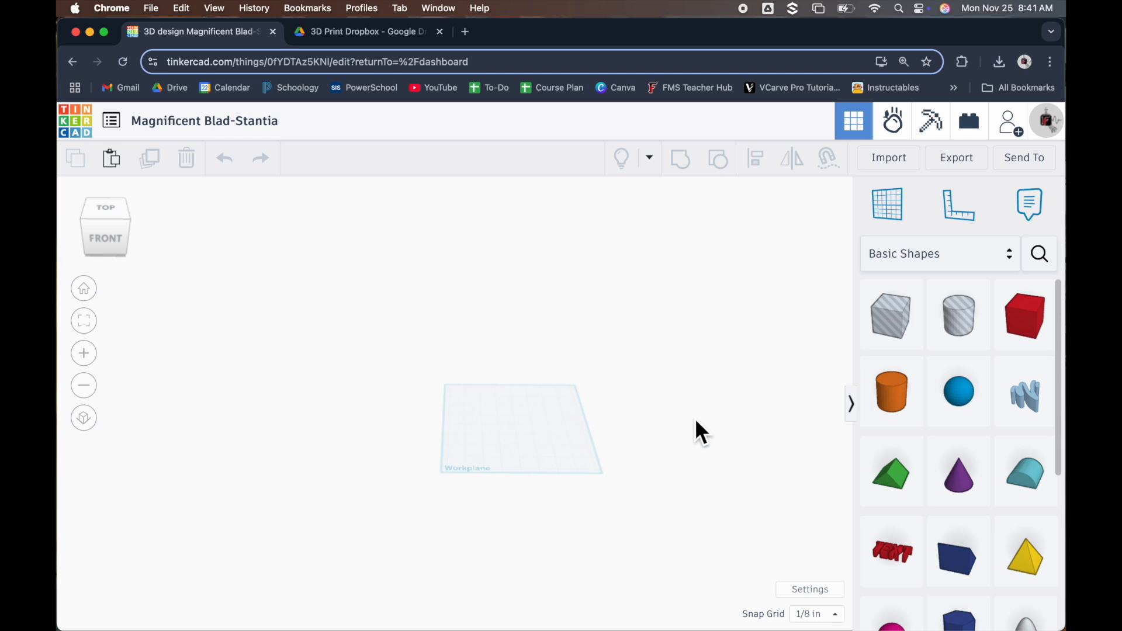
pyautogui.scroll(4, 519, 516)
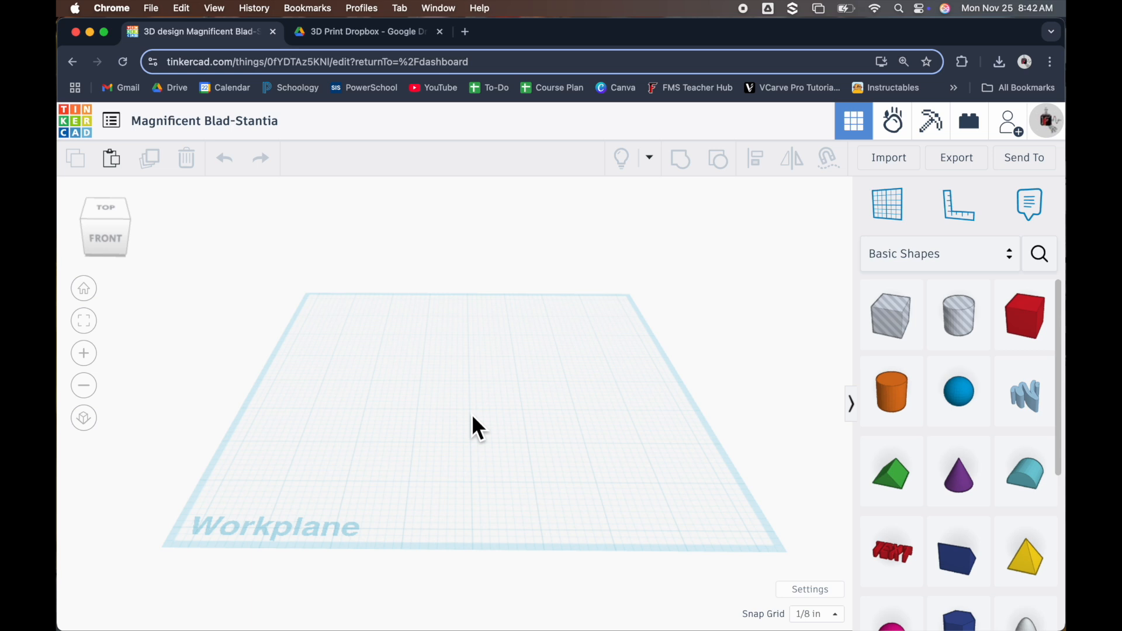
# Change the workspace units to Millimeters and close the workspace settings
pyautogui.click(808, 587)
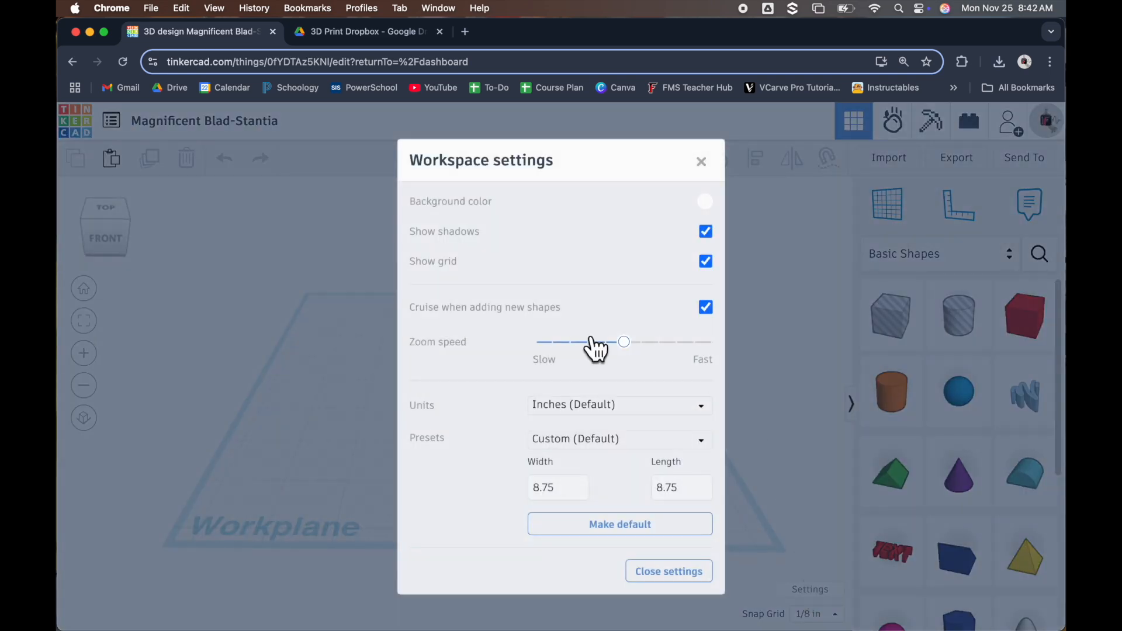
pyautogui.click(645, 409)
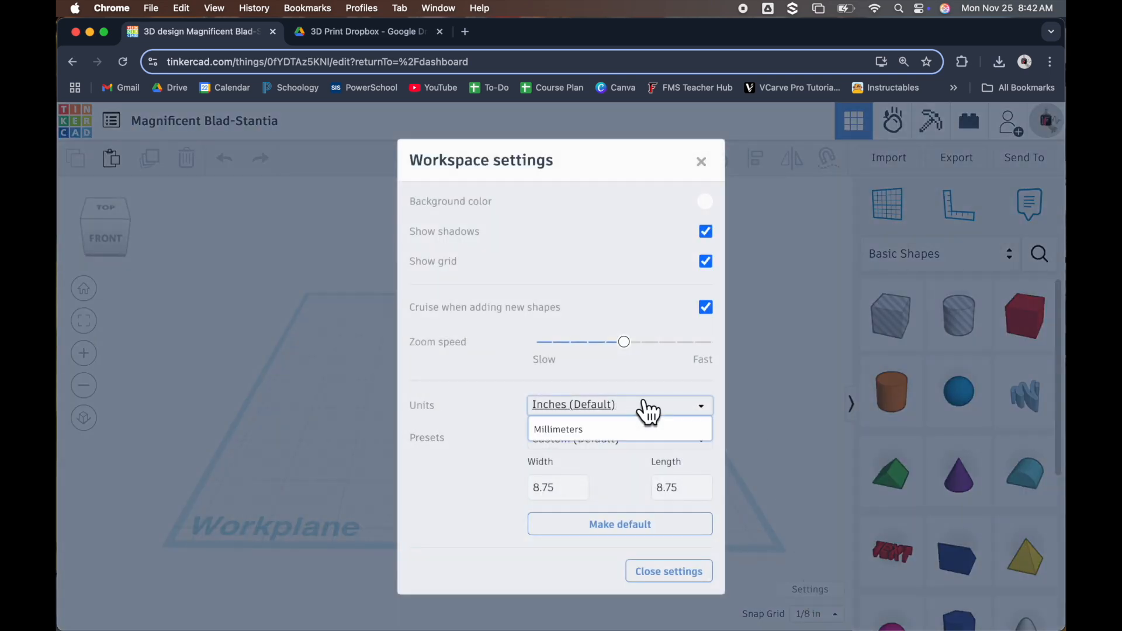
pyautogui.click(610, 437)
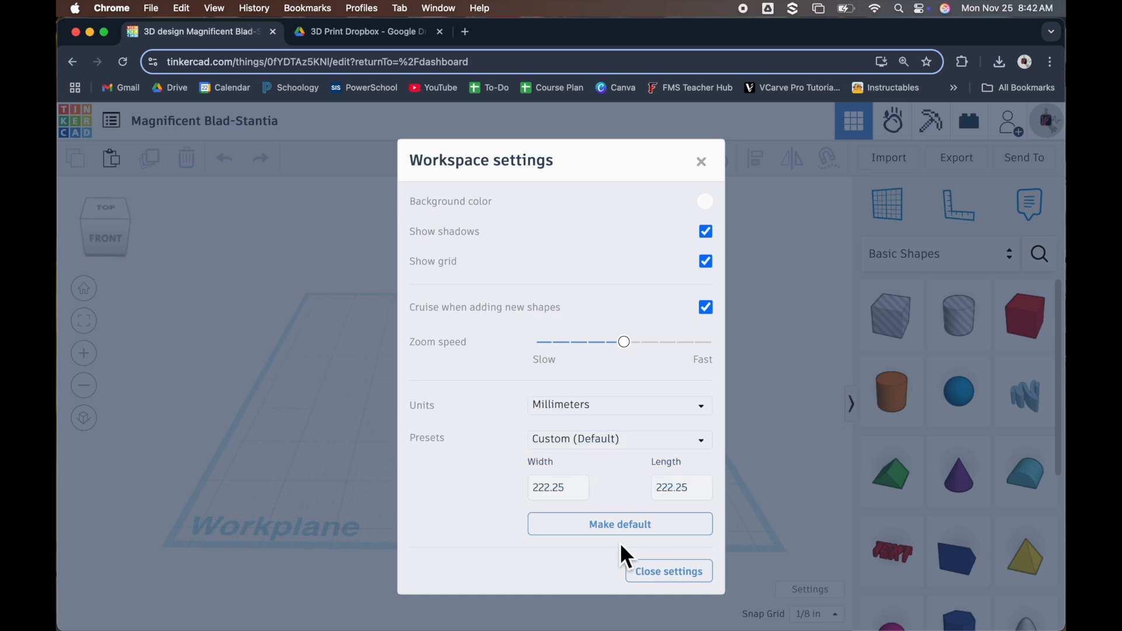
pyautogui.click(672, 575)
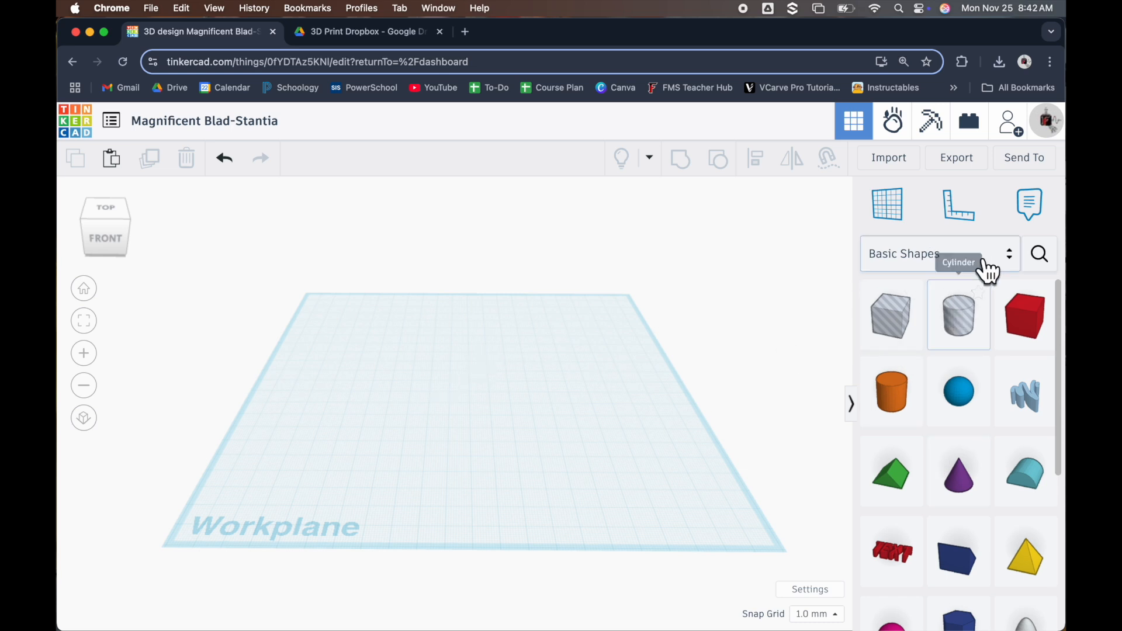
pyautogui.click(1014, 255)
pyautogui.scroll(-5, 933, 396)
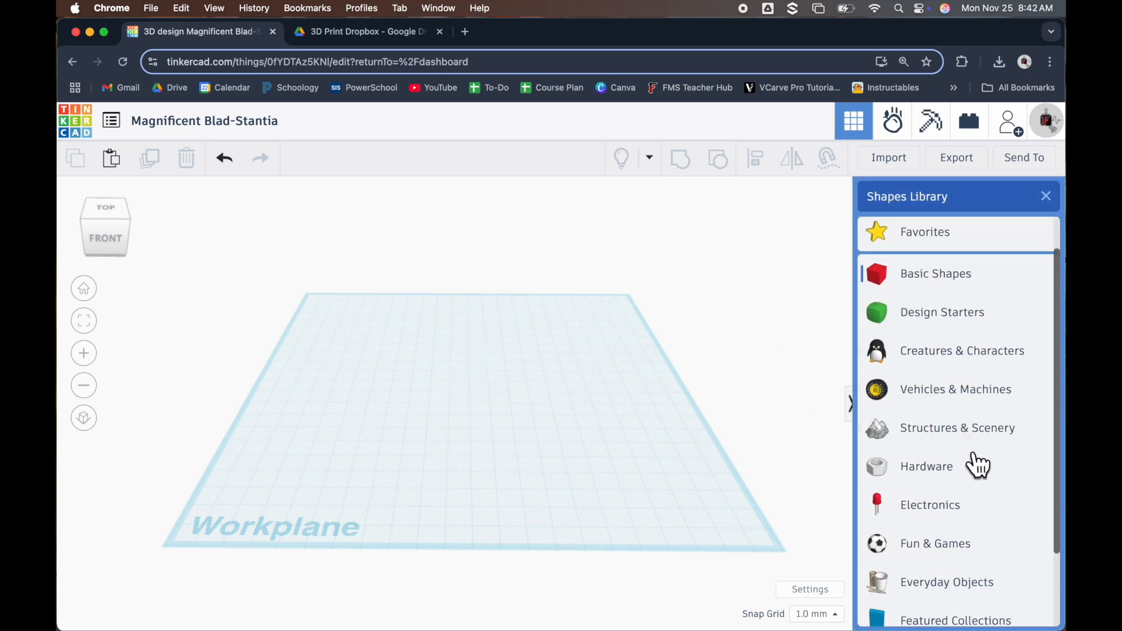
pyautogui.scroll(5, 1002, 529)
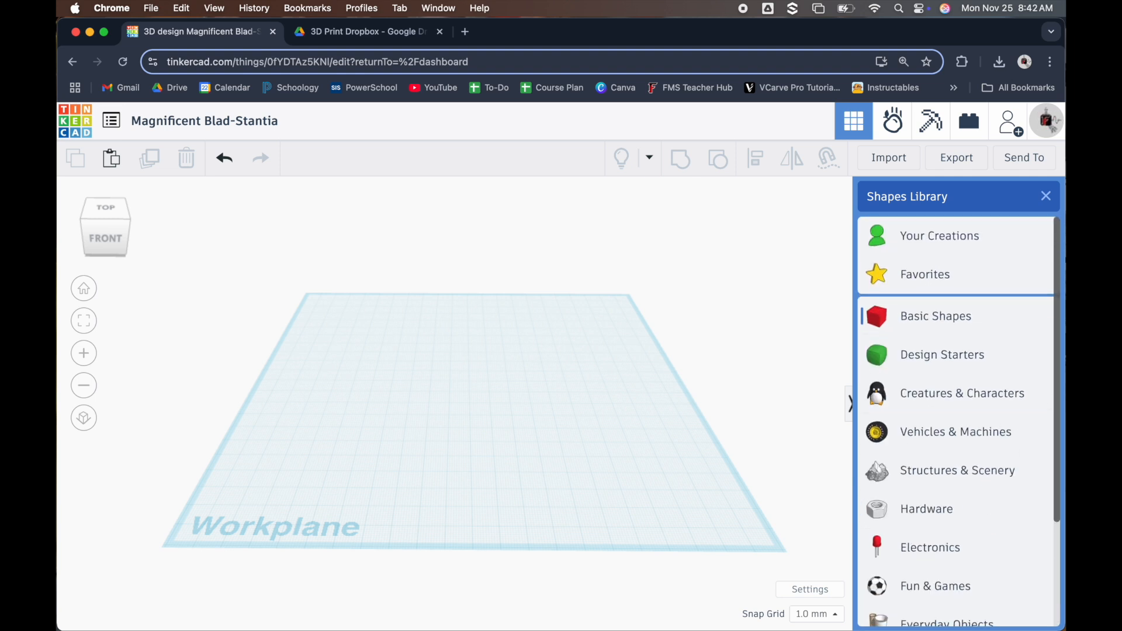
pyautogui.click(1046, 197)
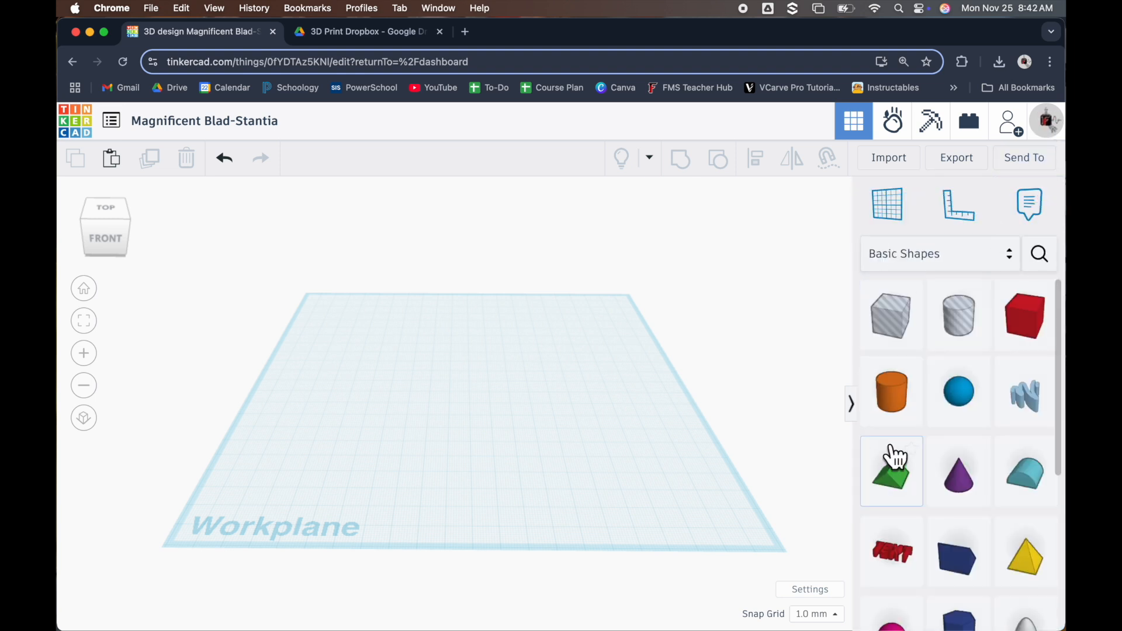
# Place the blue Star from the Basic Shapes near the centre of the workplane
pyautogui.scroll(-4, 932, 400)
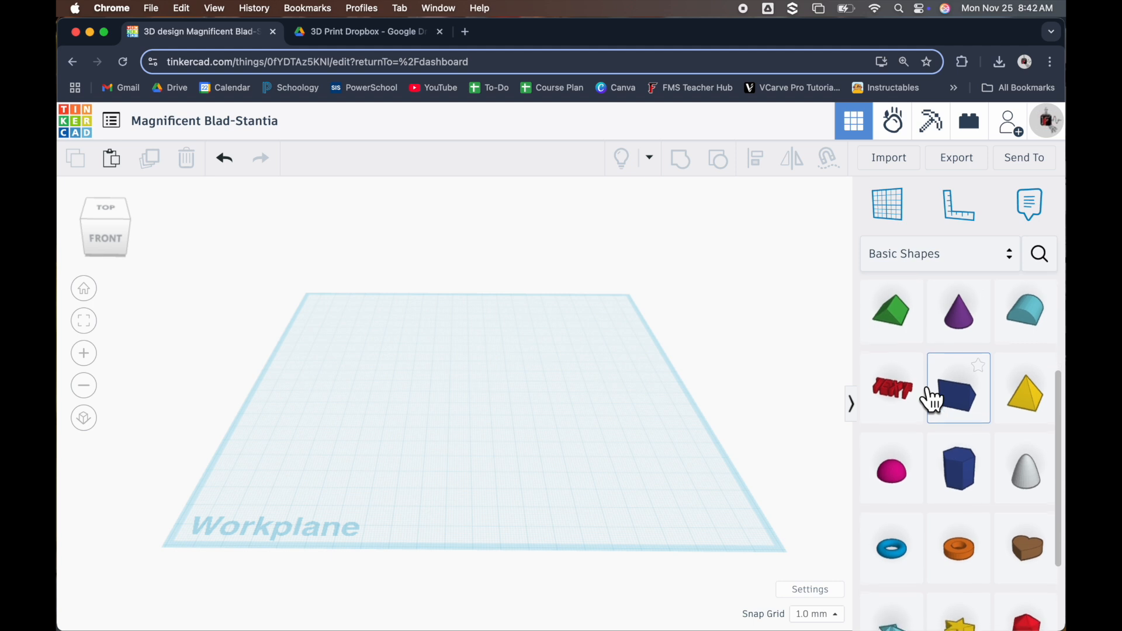
pyautogui.scroll(-2, 932, 400)
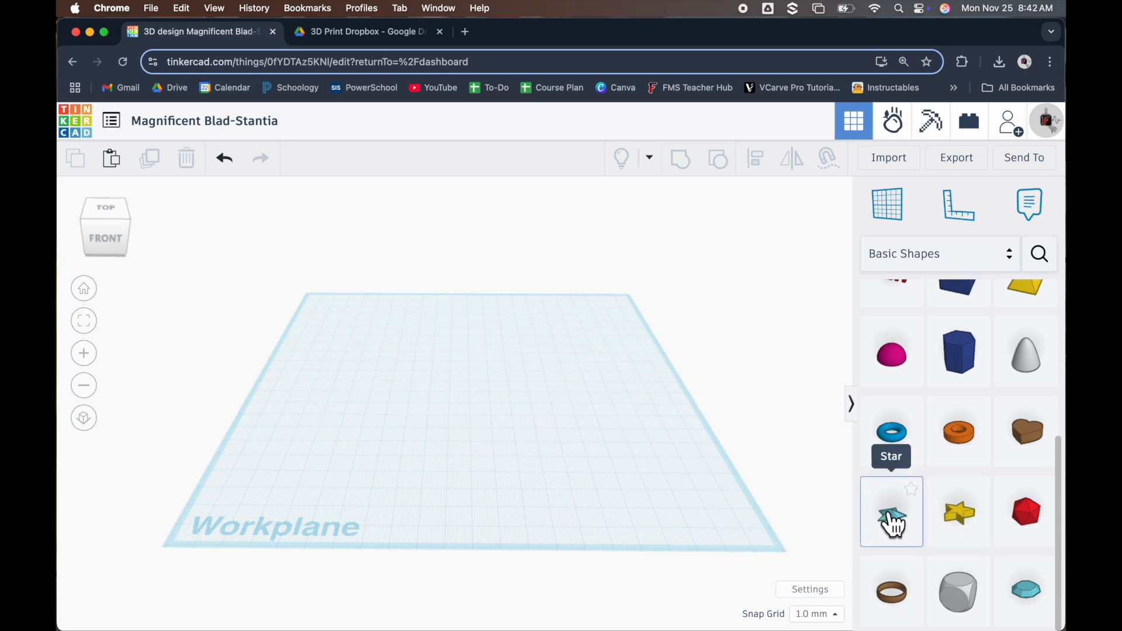
pyautogui.moveTo(892, 522); pyautogui.dragTo(487, 391)
pyautogui.scroll(3, 430, 348)
pyautogui.scroll(-2, 602, 435)
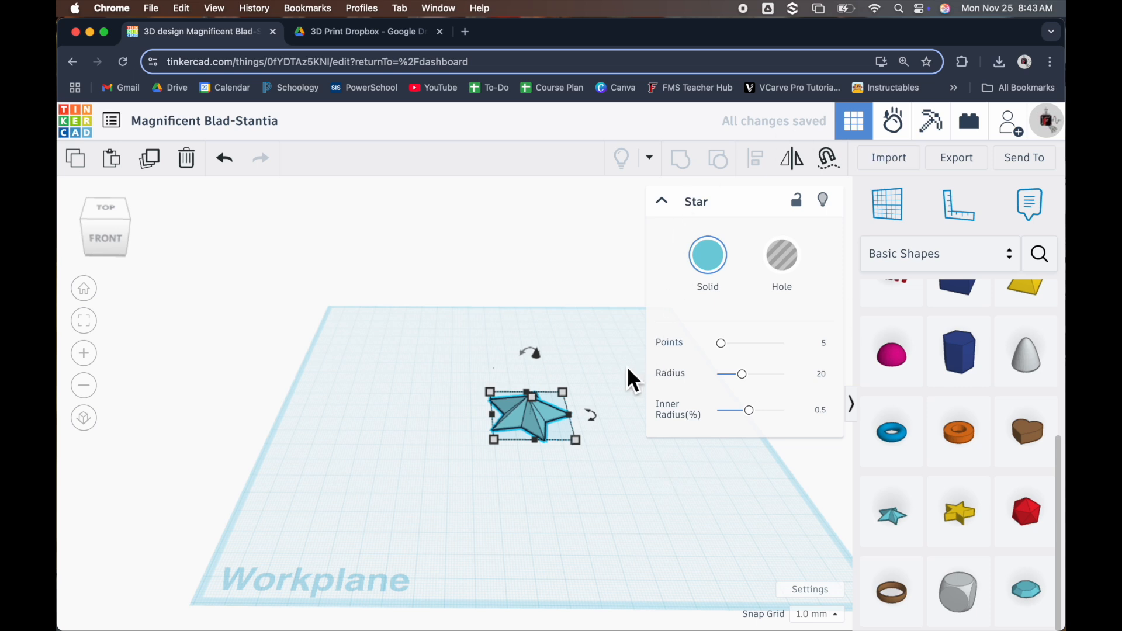
pyautogui.moveTo(546, 426); pyautogui.dragTo(526, 445)
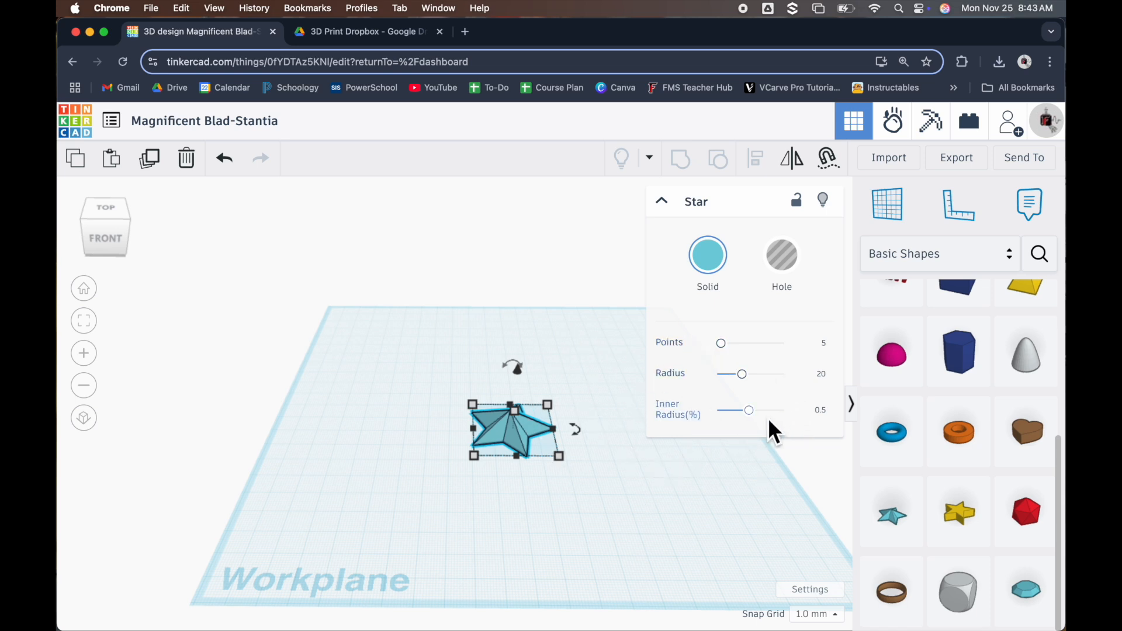
# Set the star's inner radius to 0.733 and its number of points to 8
pyautogui.click(825, 412)
pyautogui.write('.733')
pyautogui.click(824, 344)
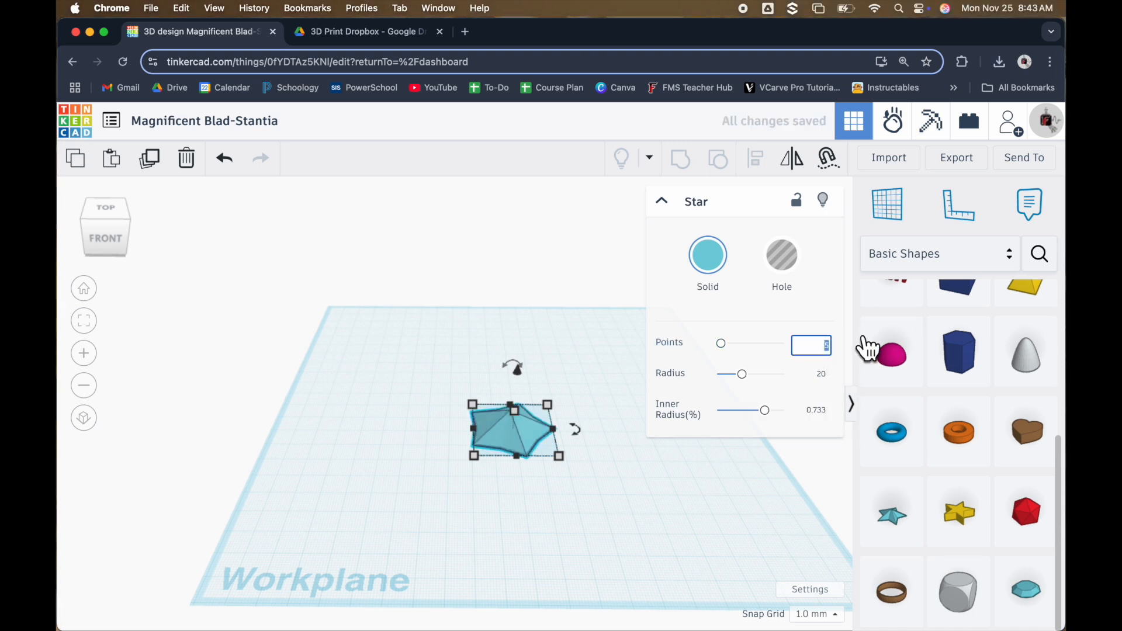
pyautogui.write('8')
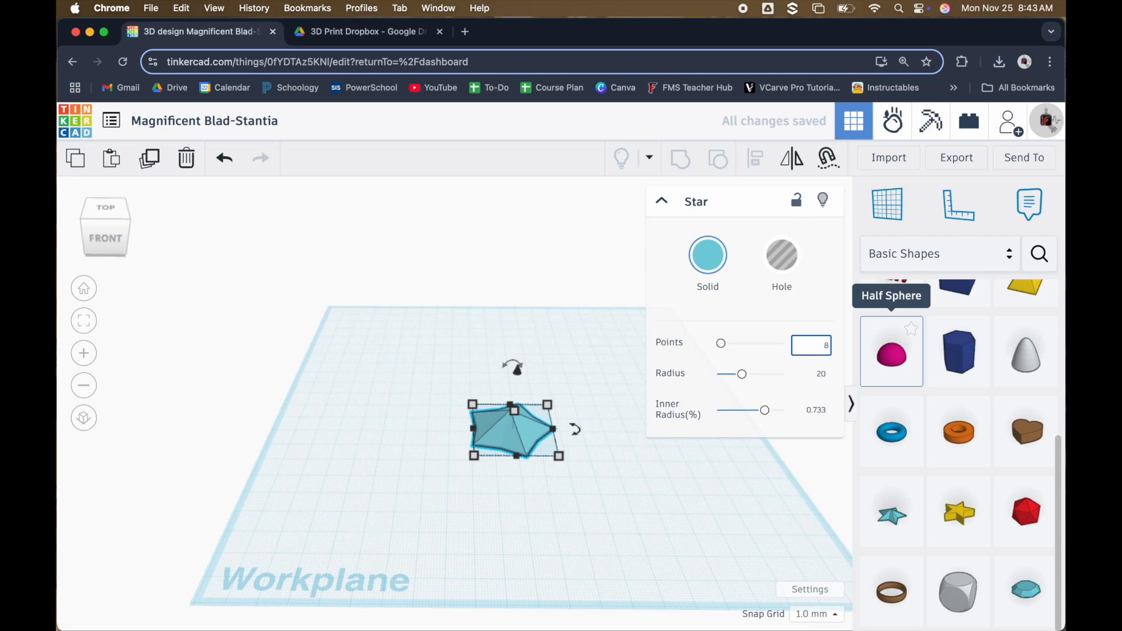
pyautogui.press('Return')
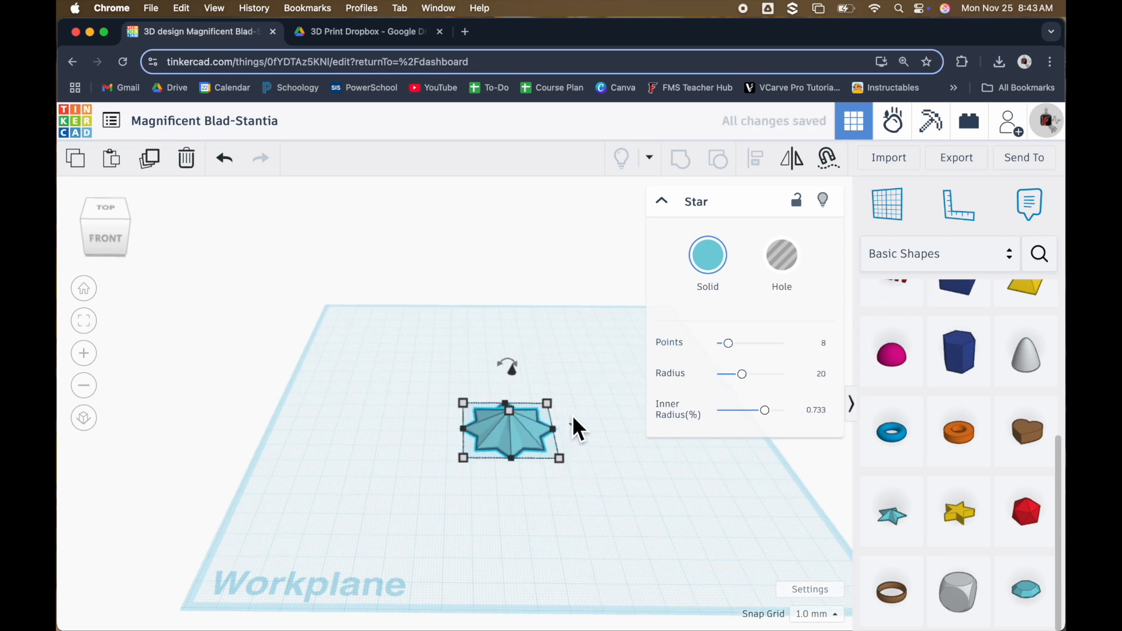
# Move the eight-pointed star a short way toward the back-left of the workplane
pyautogui.scroll(3, 579, 429)
pyautogui.moveTo(513, 496); pyautogui.dragTo(515, 542, button='right')
pyautogui.moveTo(516, 506); pyautogui.dragTo(465, 365)
pyautogui.moveTo(271, 221); pyautogui.dragTo(661, 549)
pyautogui.moveTo(661, 548); pyautogui.dragTo(643, 531, button='right')
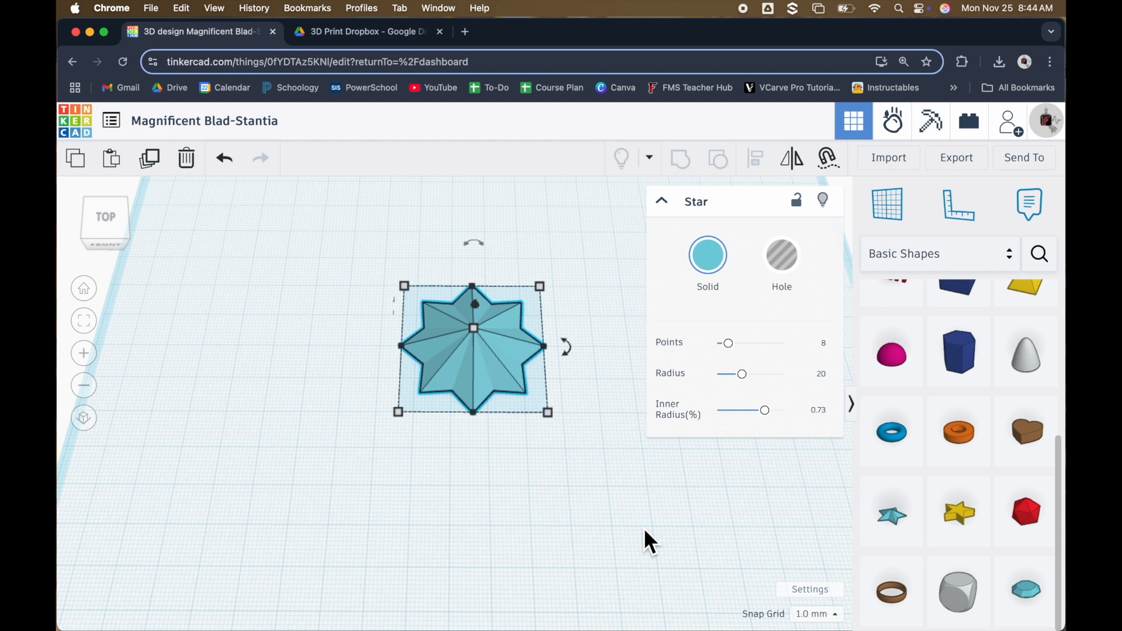
pyautogui.moveTo(517, 392); pyautogui.dragTo(399, 359)
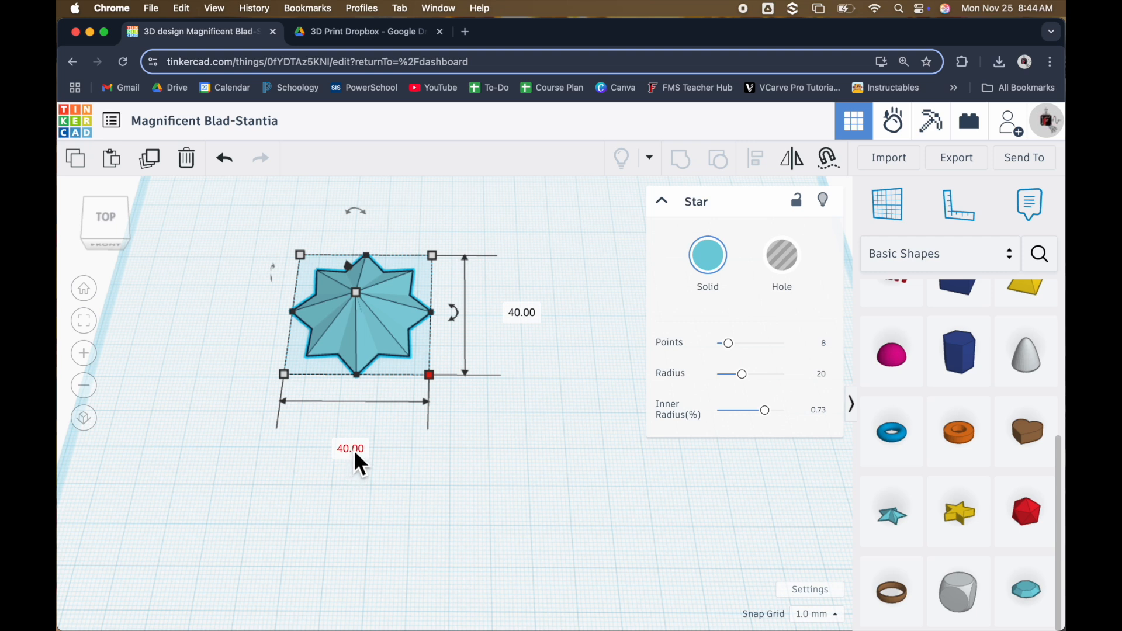
# Set the star's width and length individually to 100 mm and check its shape from a low front angle
pyautogui.write('100')
pyautogui.click(534, 316)
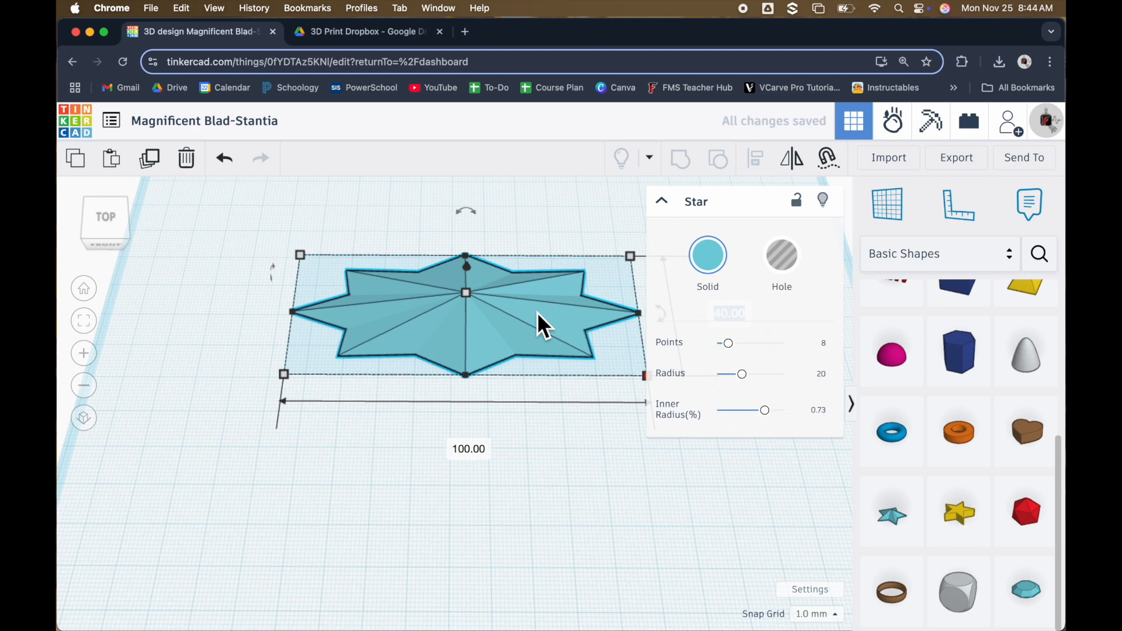
pyautogui.click(662, 202)
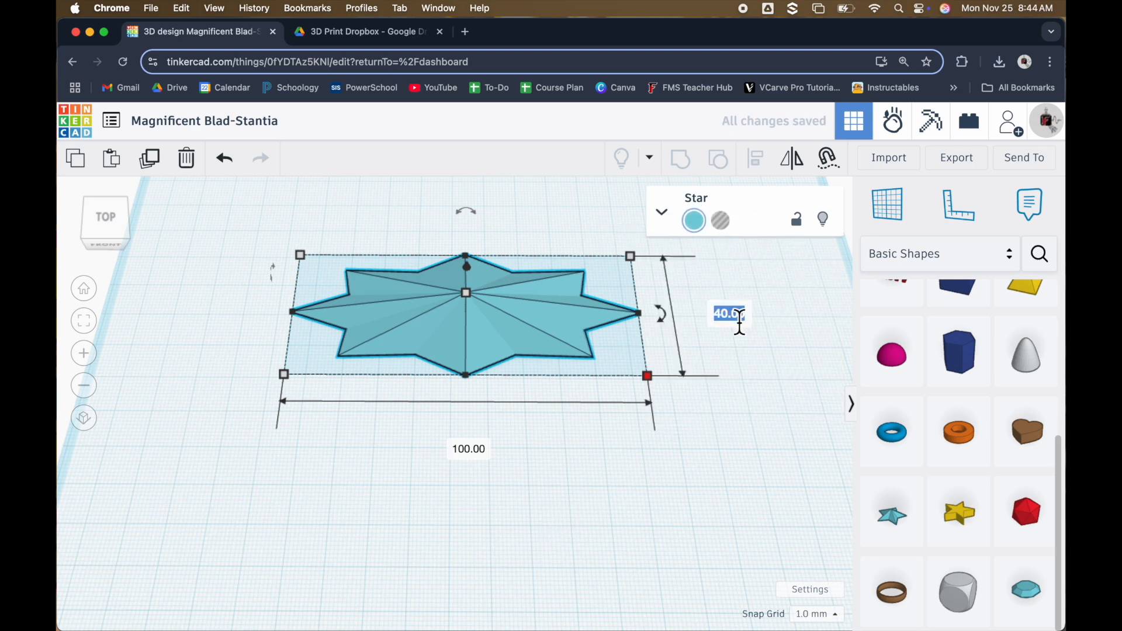
pyautogui.write('100')
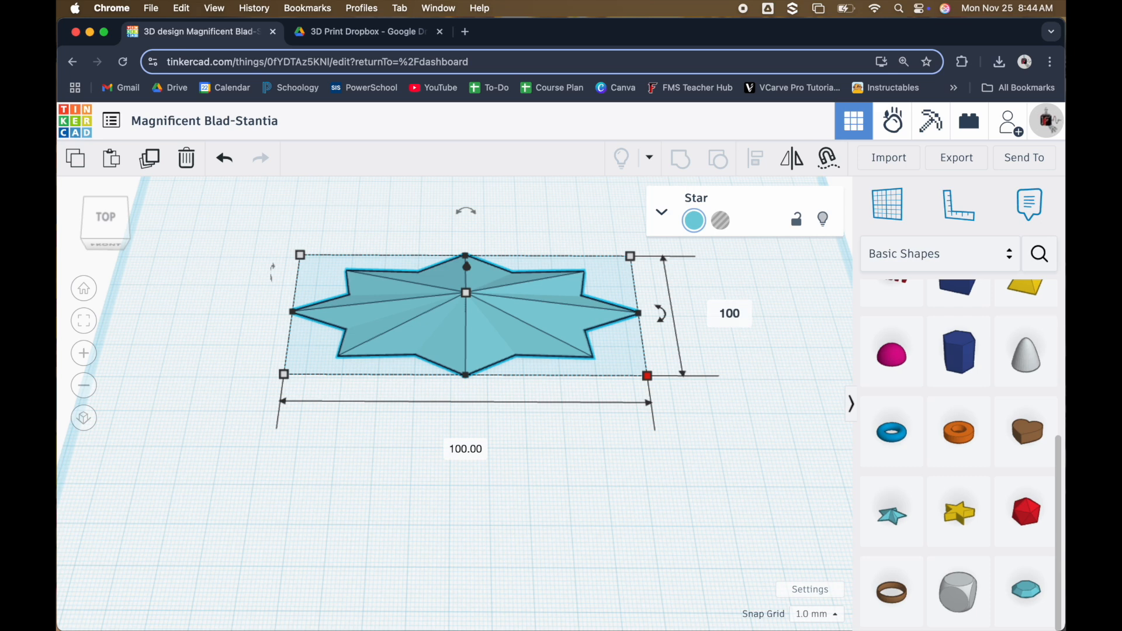
pyautogui.press('Return')
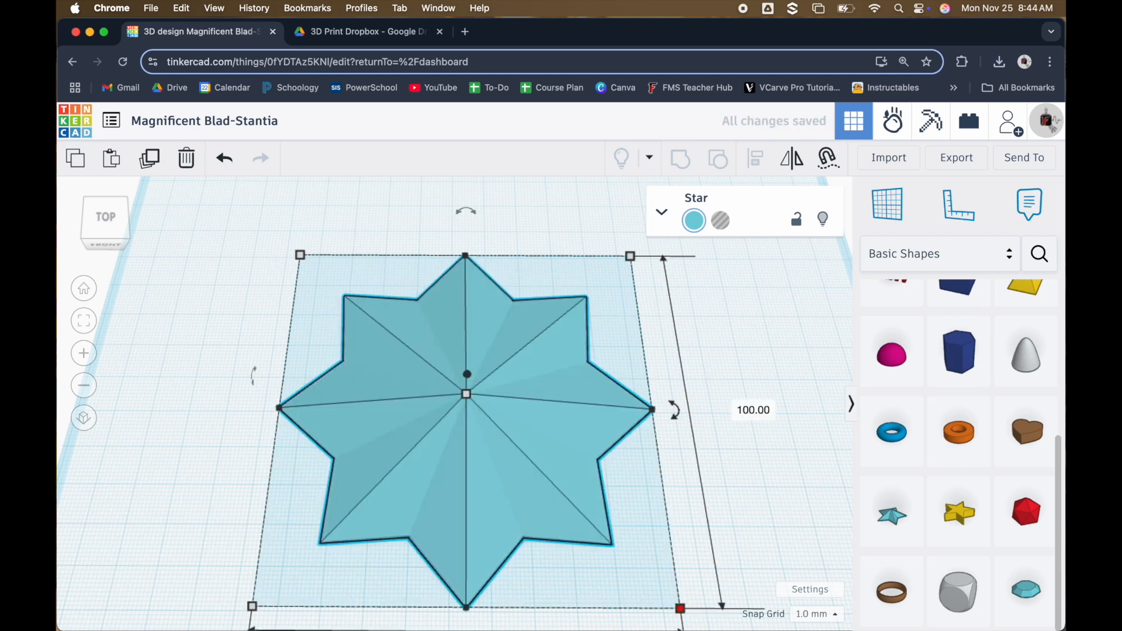
pyautogui.scroll(-5, 618, 388)
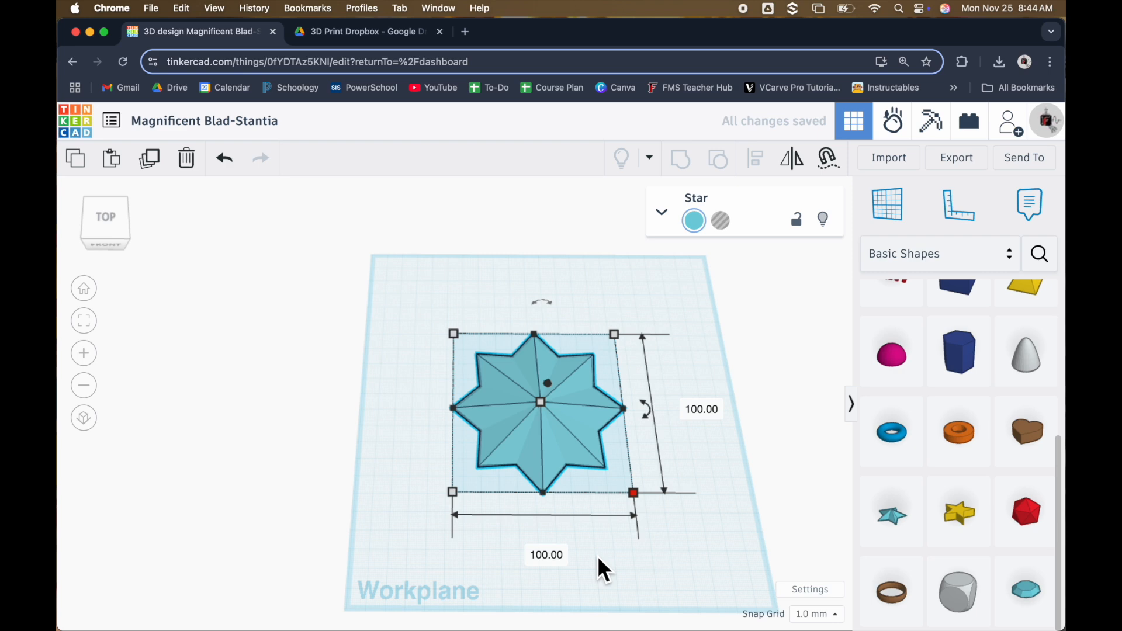
pyautogui.moveTo(603, 553); pyautogui.dragTo(590, 434, button='right')
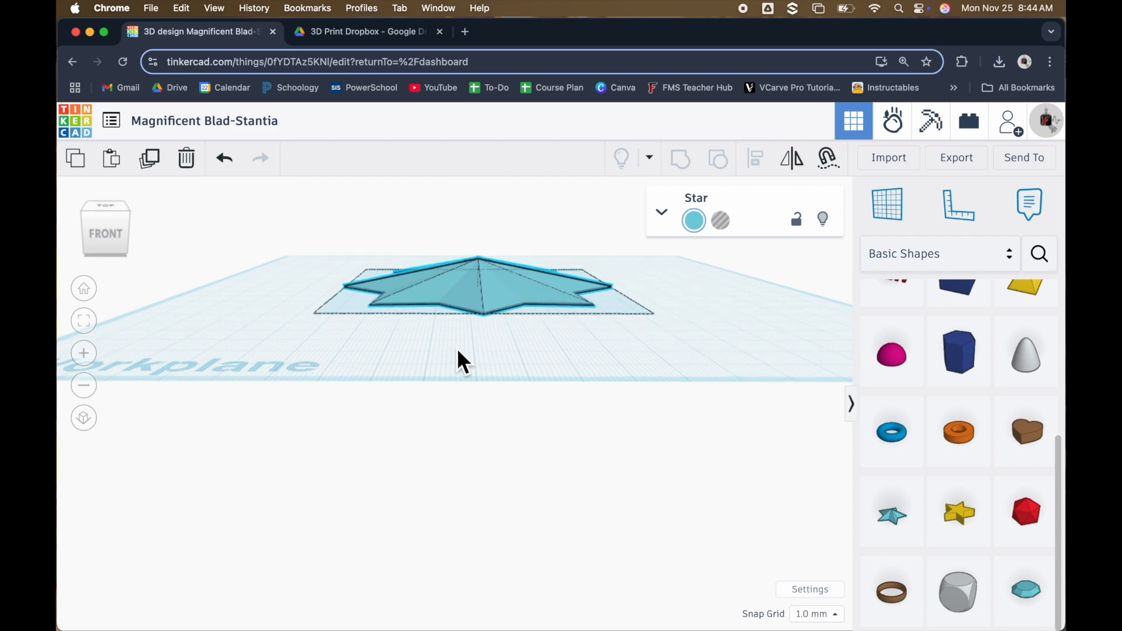
pyautogui.moveTo(457, 346); pyautogui.dragTo(457, 403, button='right')
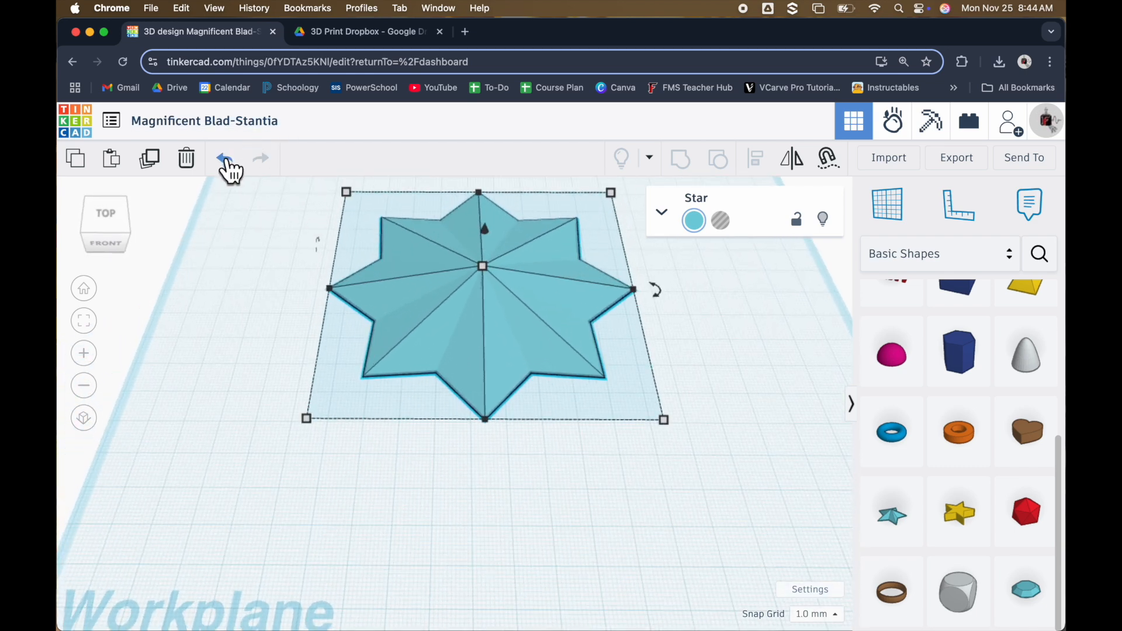
# Undo the star's two individual width and length changes
pyautogui.click(228, 165)
pyautogui.click(227, 164)
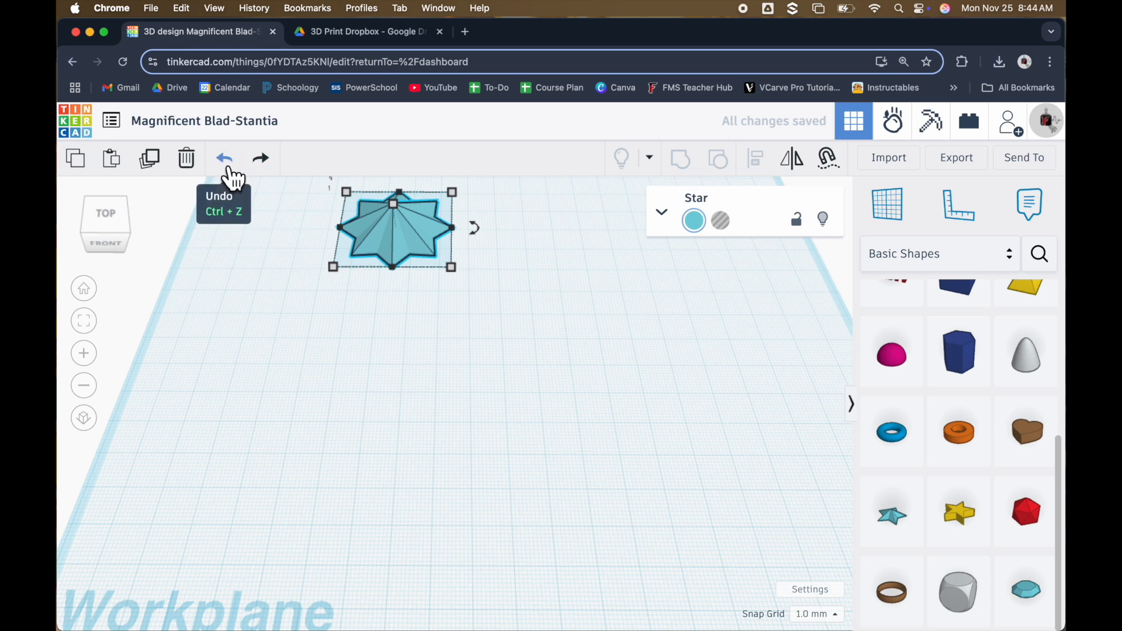
# Scale the star proportionally in all directions to a width and length of 100 mm
pyautogui.moveTo(451, 269)
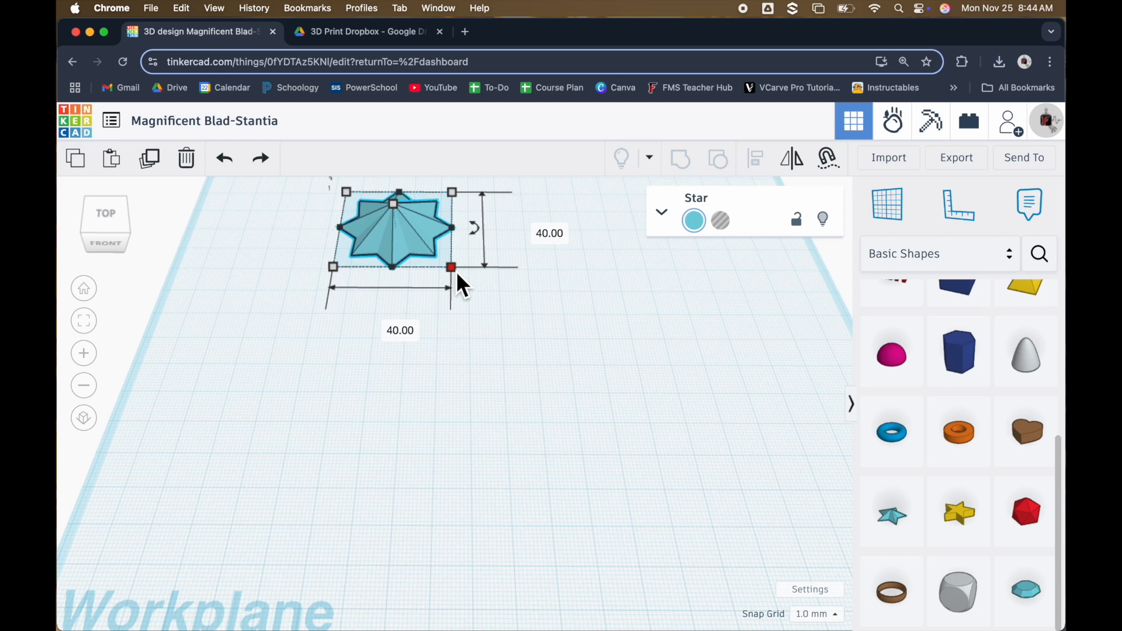
pyautogui.moveTo(455, 271); pyautogui.dragTo(545, 361)
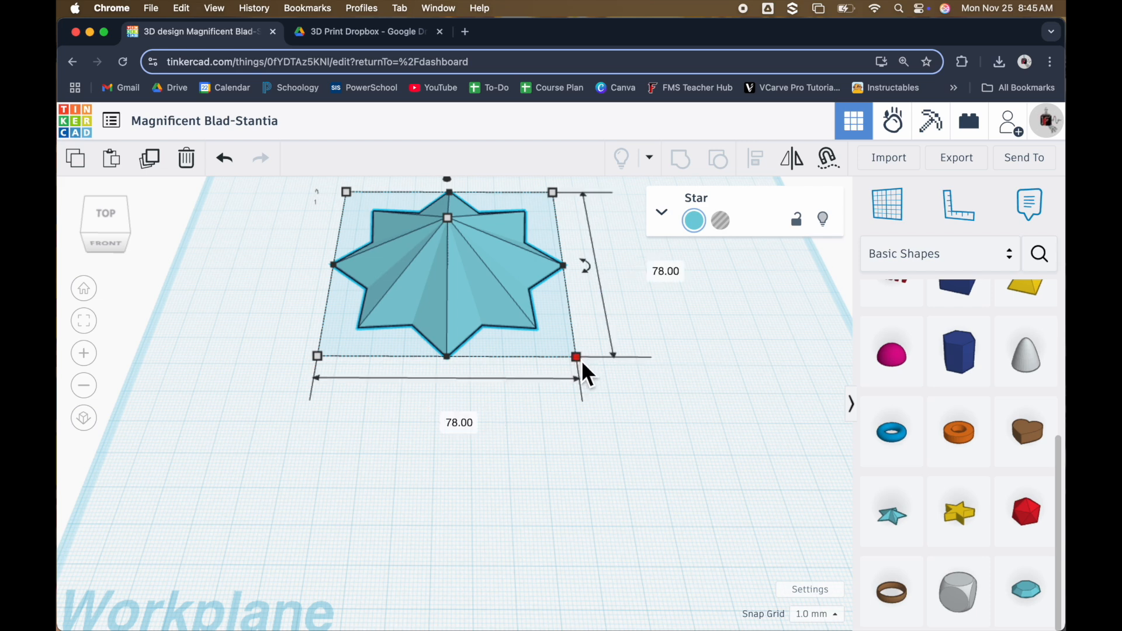
pyautogui.moveTo(582, 359); pyautogui.dragTo(505, 459)
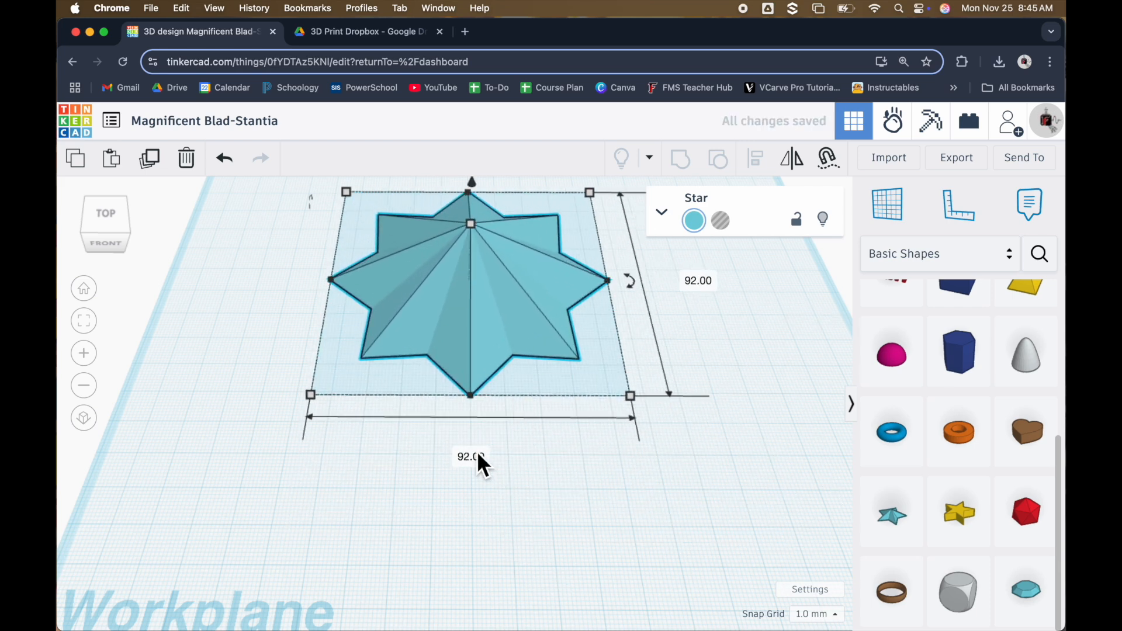
pyautogui.click(477, 456)
pyautogui.write('100')
pyautogui.press('Return')
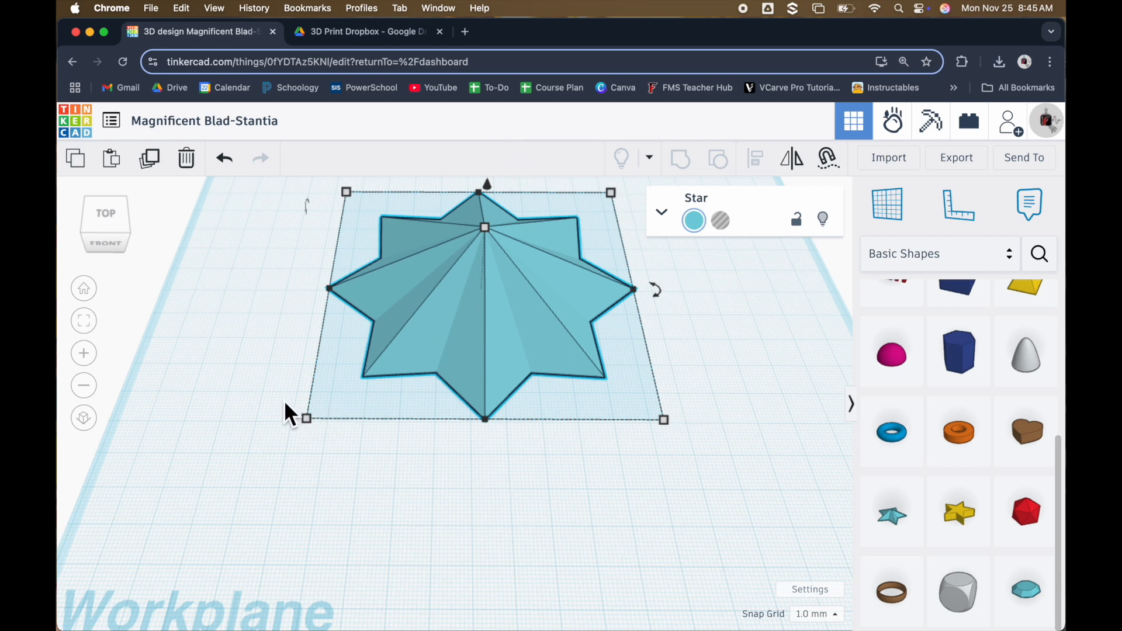
# Set the star's height to 50 mm
pyautogui.moveTo(454, 492); pyautogui.dragTo(461, 450, button='right')
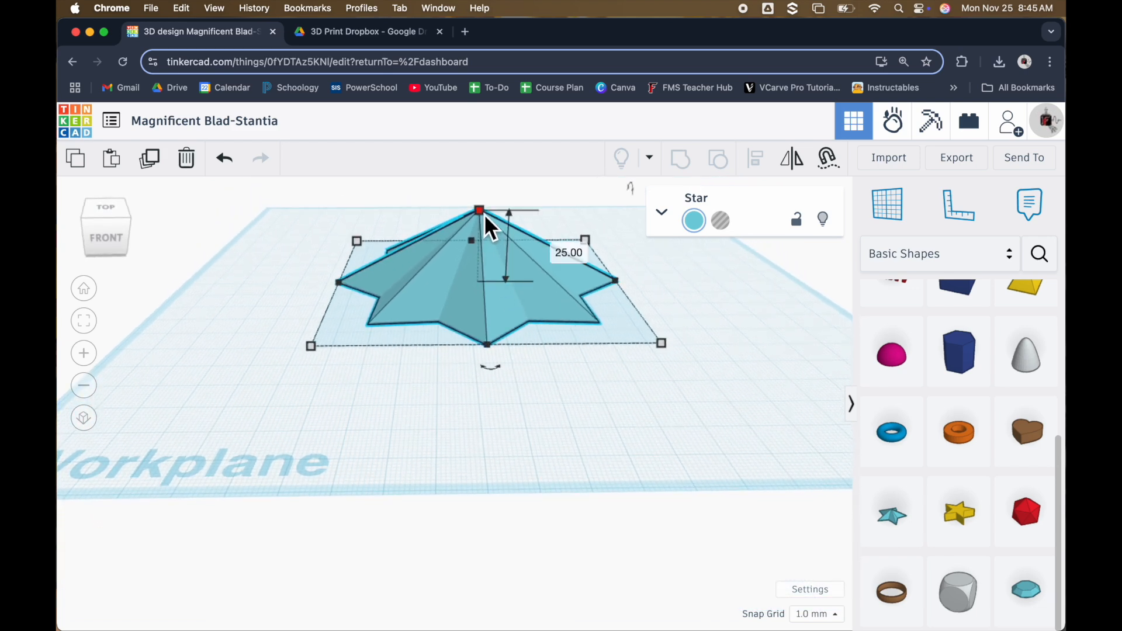
pyautogui.moveTo(465, 385); pyautogui.dragTo(425, 464, button='right')
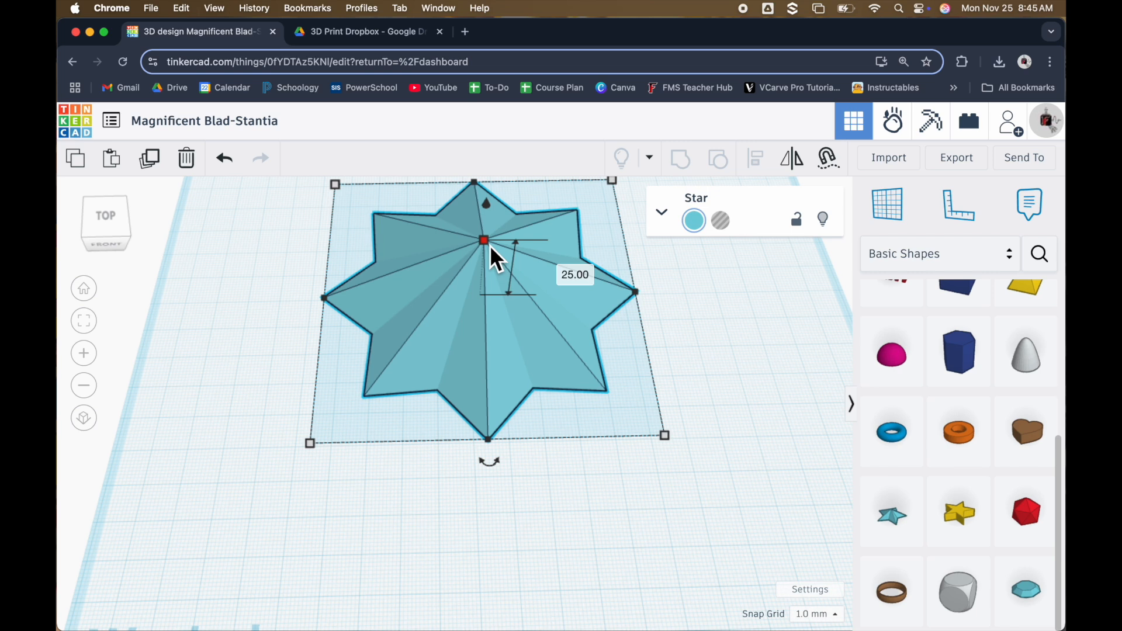
pyautogui.click(571, 274)
pyautogui.write('50')
pyautogui.press('Return')
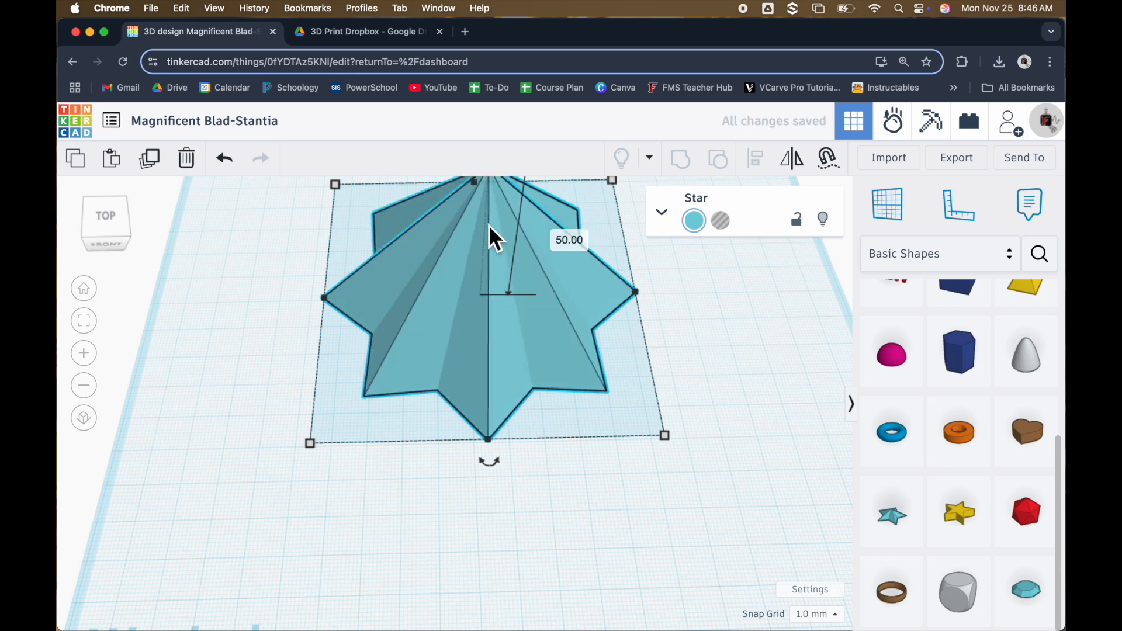
# Position the star in the back-left corner of the workplane, just inside the edges
pyautogui.scroll(-5, 540, 348)
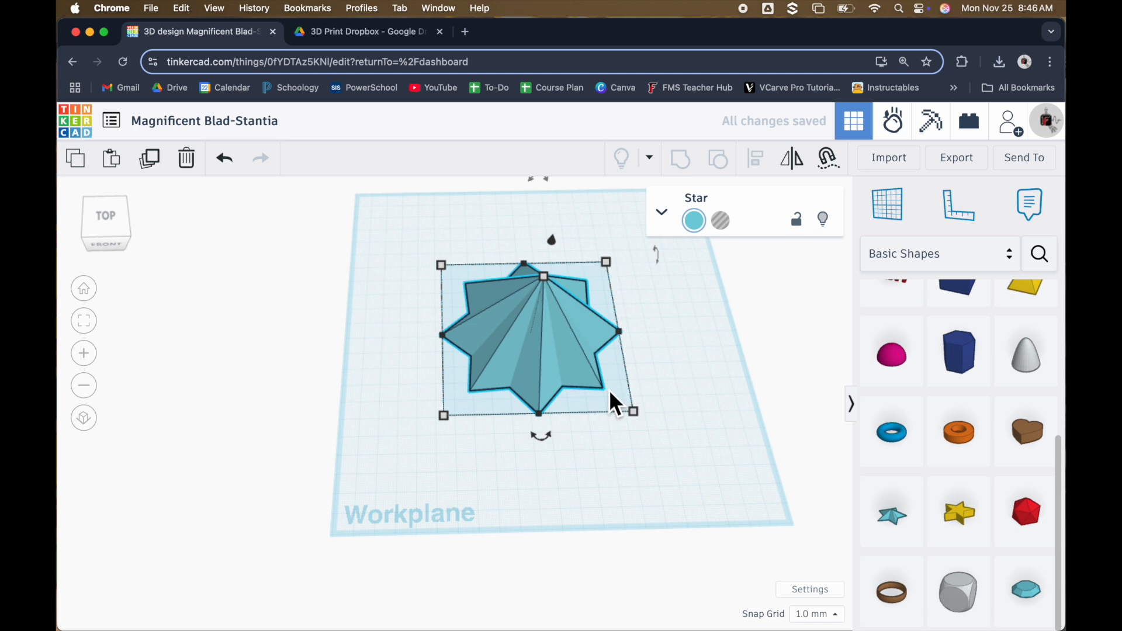
pyautogui.moveTo(524, 345); pyautogui.dragTo(430, 261)
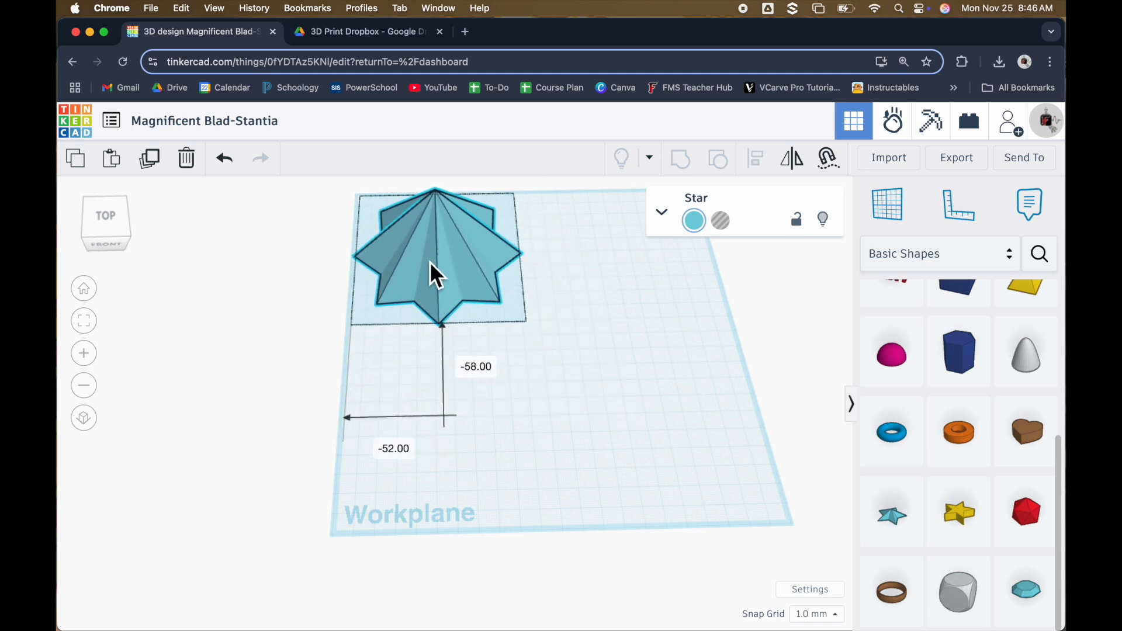
pyautogui.click(667, 390)
pyautogui.moveTo(600, 348); pyautogui.dragTo(611, 362, button='right')
pyautogui.scroll(-4, 537, 353)
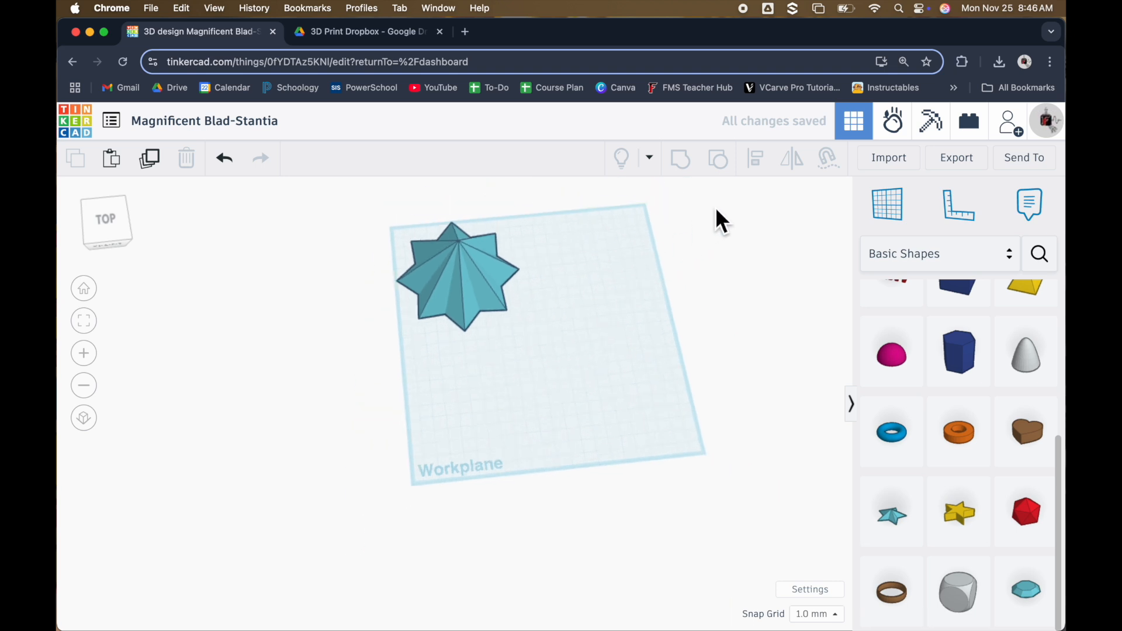
pyautogui.scroll(3, 712, 202)
pyautogui.moveTo(615, 355); pyautogui.dragTo(531, 388, button='right')
pyautogui.click(397, 305)
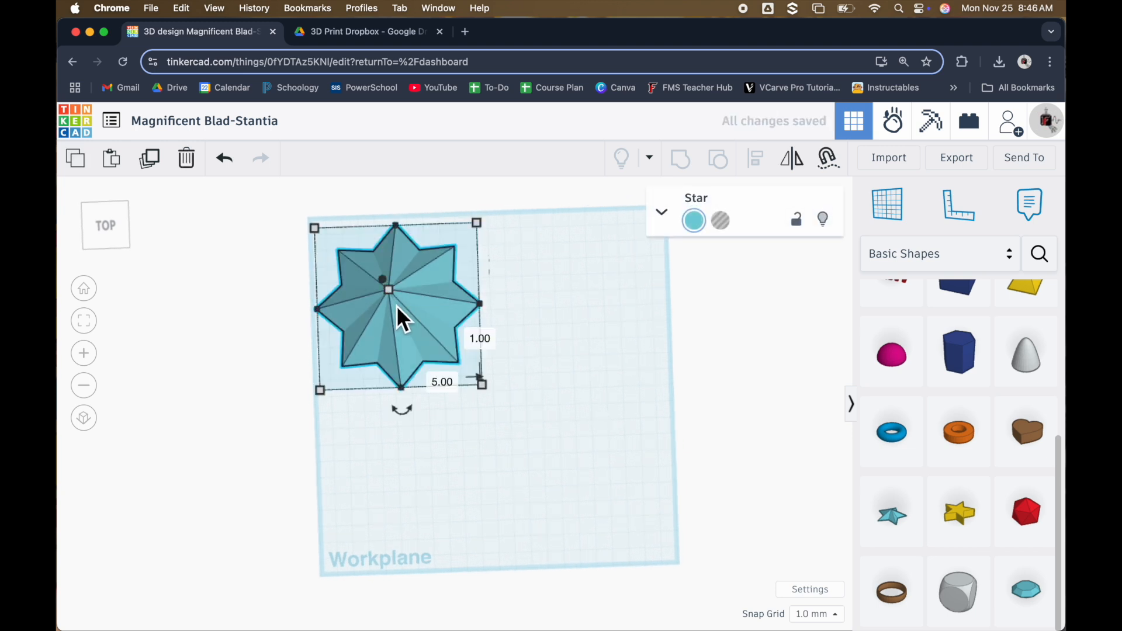
pyautogui.moveTo(395, 309); pyautogui.dragTo(396, 319)
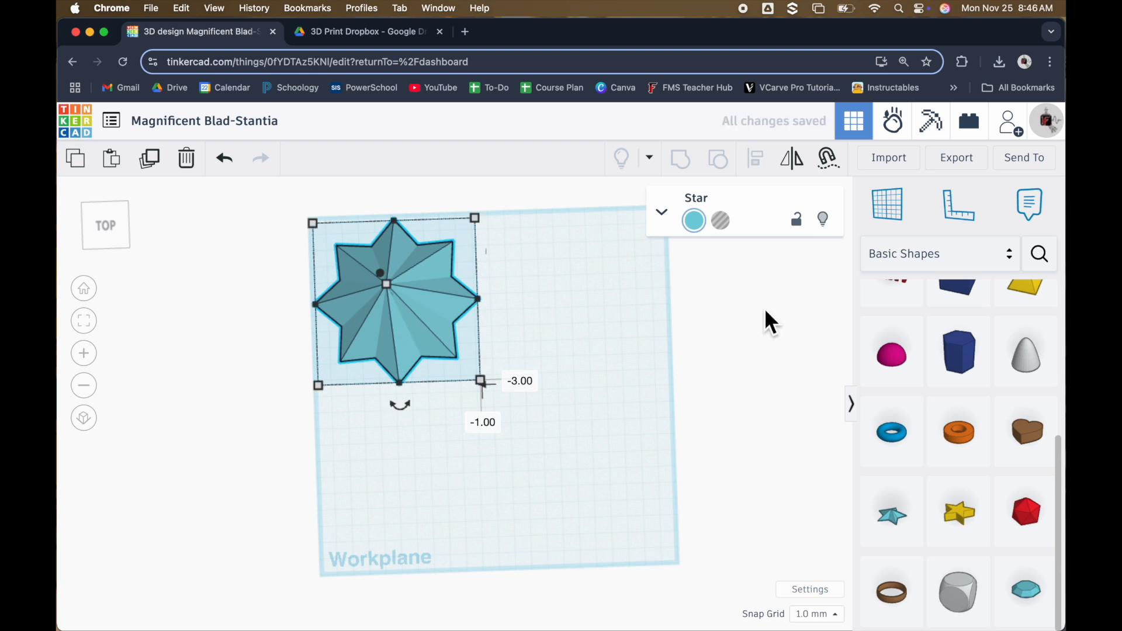
pyautogui.click(630, 392)
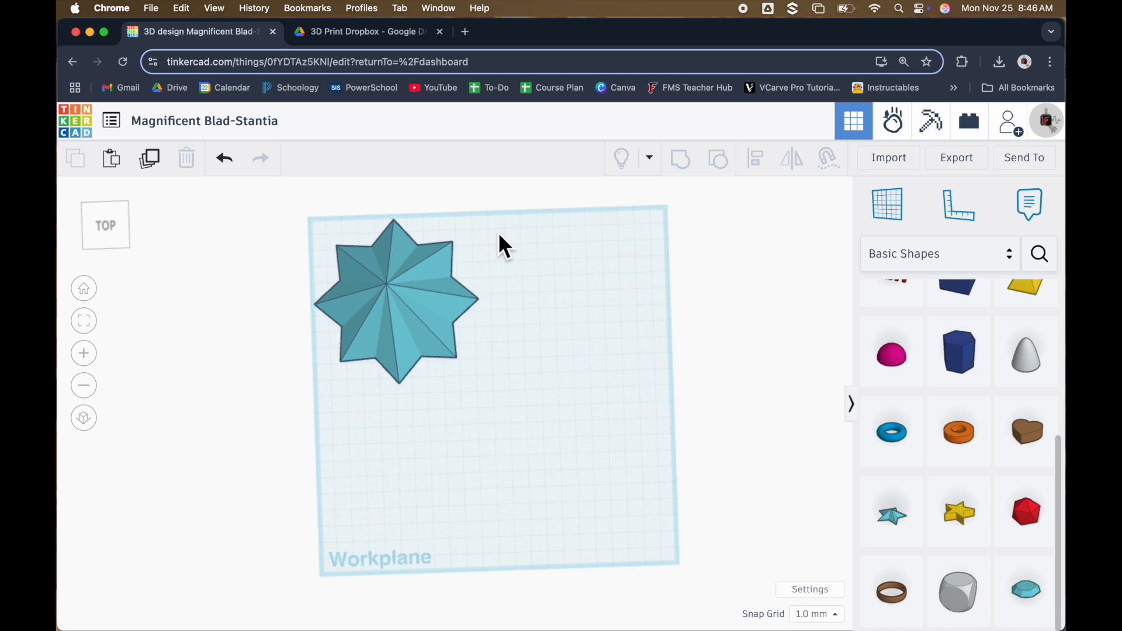
# Duplicate the star and place the copy beside the original along the back edge of the workplane
pyautogui.click(412, 321)
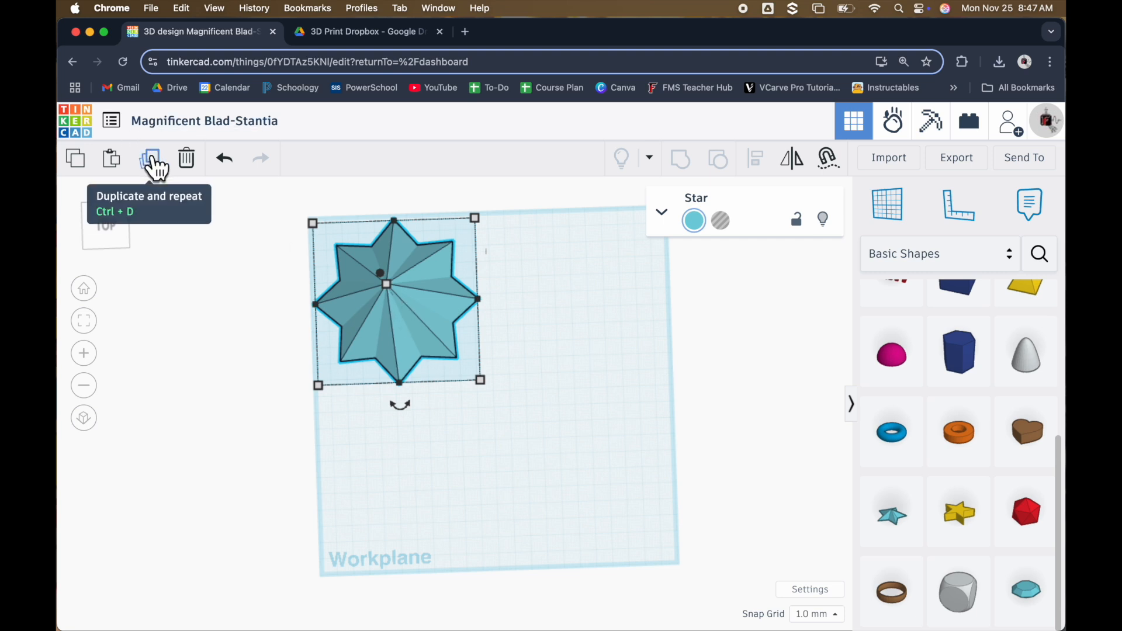
pyautogui.click(554, 481)
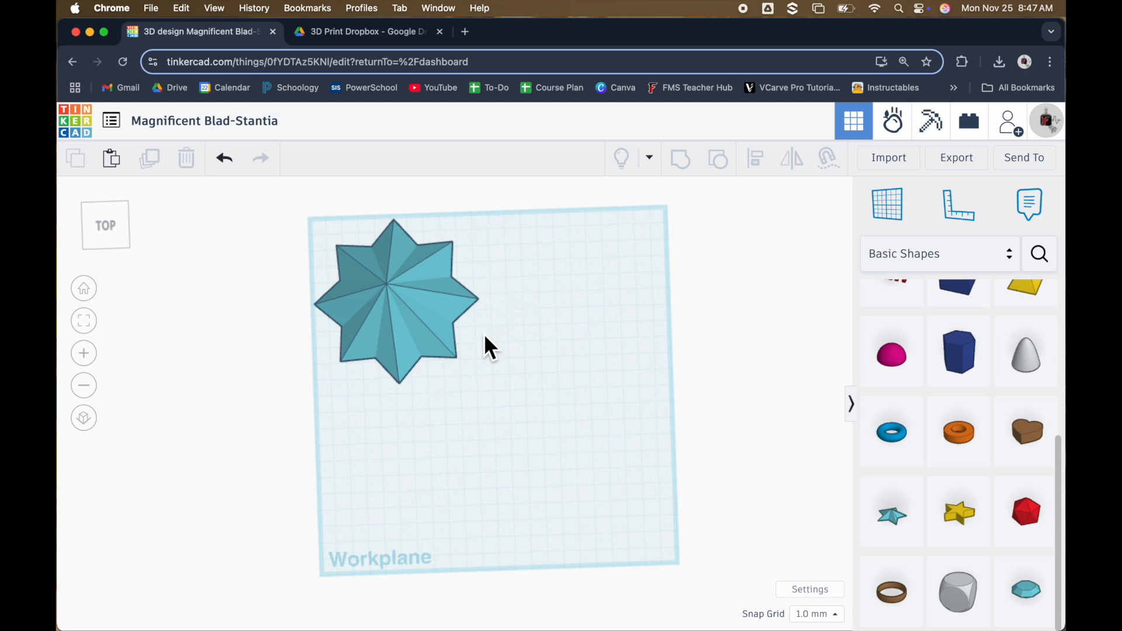
pyautogui.click(389, 302)
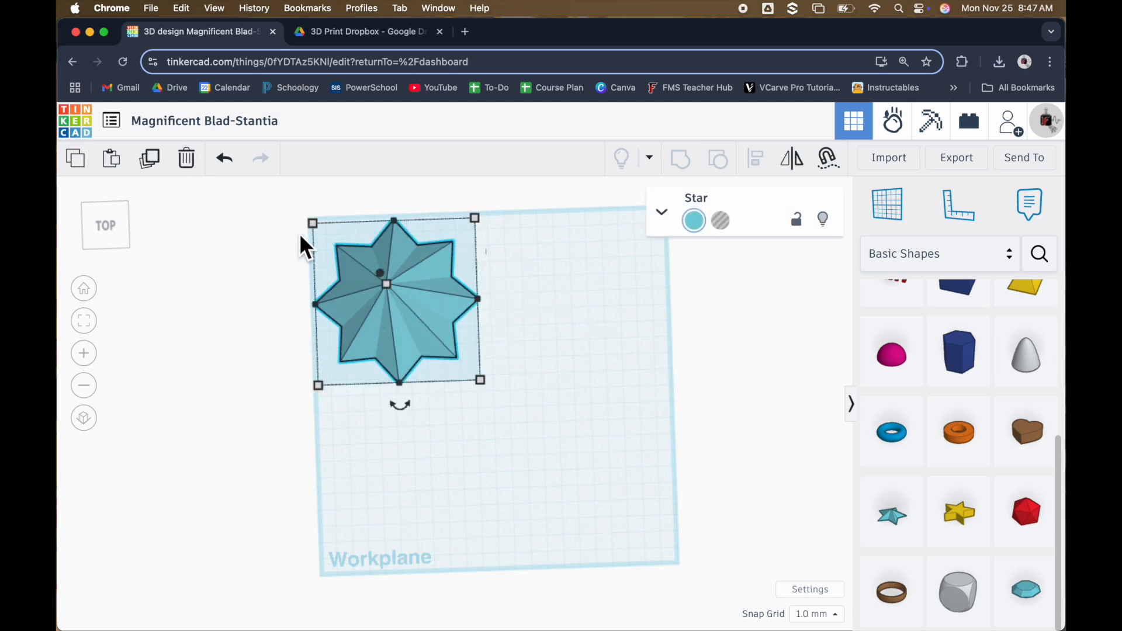
pyautogui.click(156, 166)
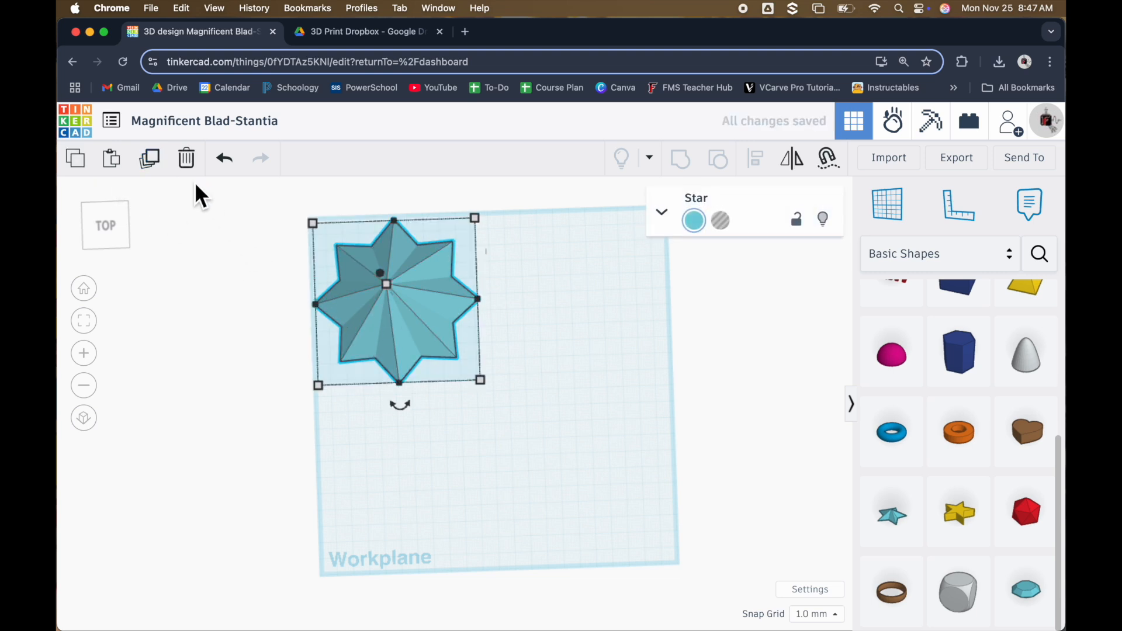
pyautogui.moveTo(389, 317); pyautogui.dragTo(575, 310)
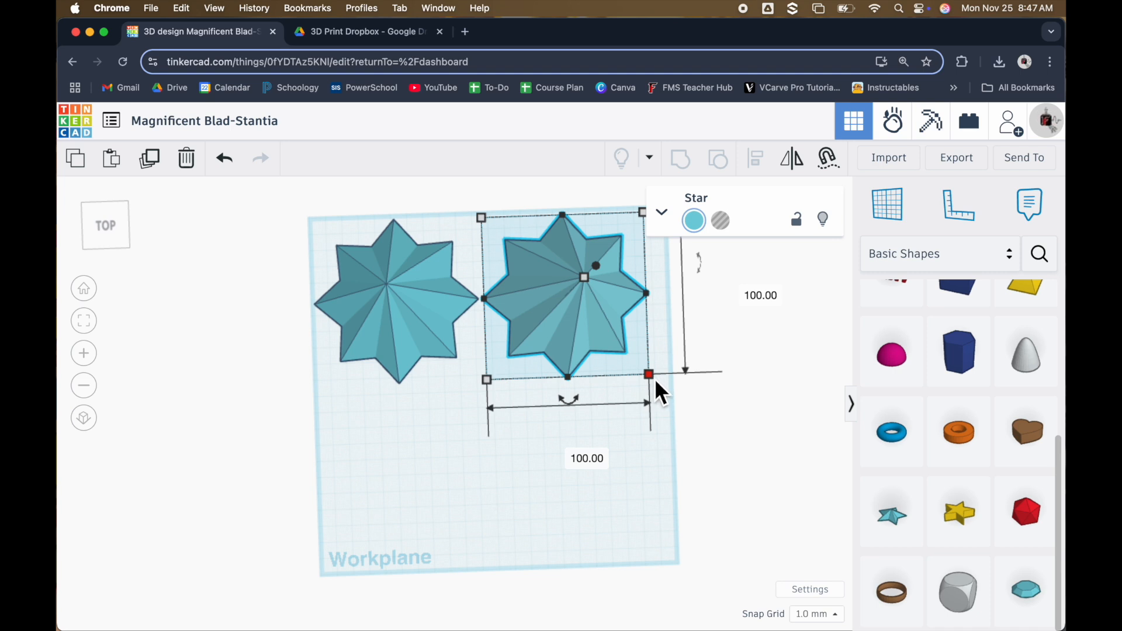
# Scale the duplicate star proportionally to 94 mm wide and long and turn it into a hole
pyautogui.keyDown('shift'); pyautogui.moveTo(655, 382); pyautogui.dragTo(585, 355); pyautogui.keyUp('shift')
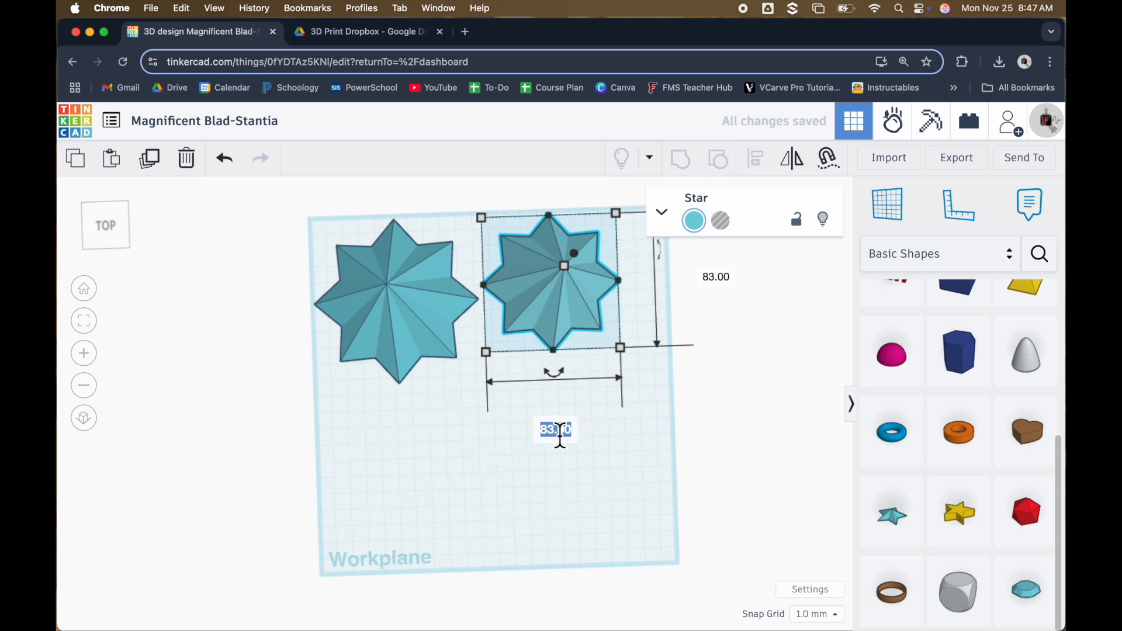
pyautogui.write('94')
pyautogui.press('Return')
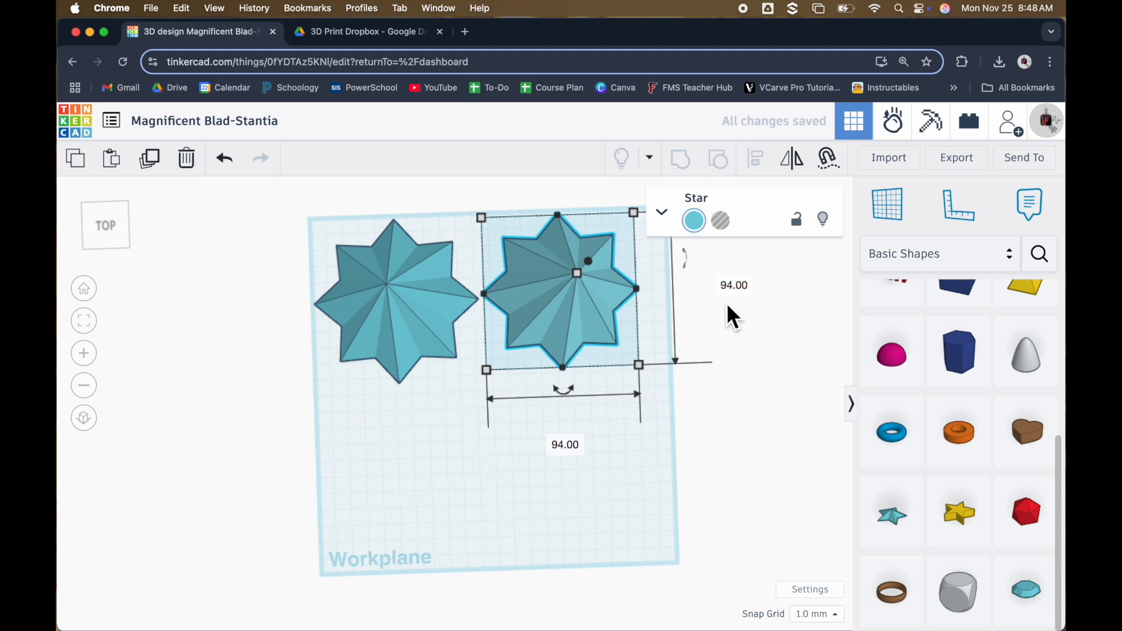
pyautogui.click(724, 225)
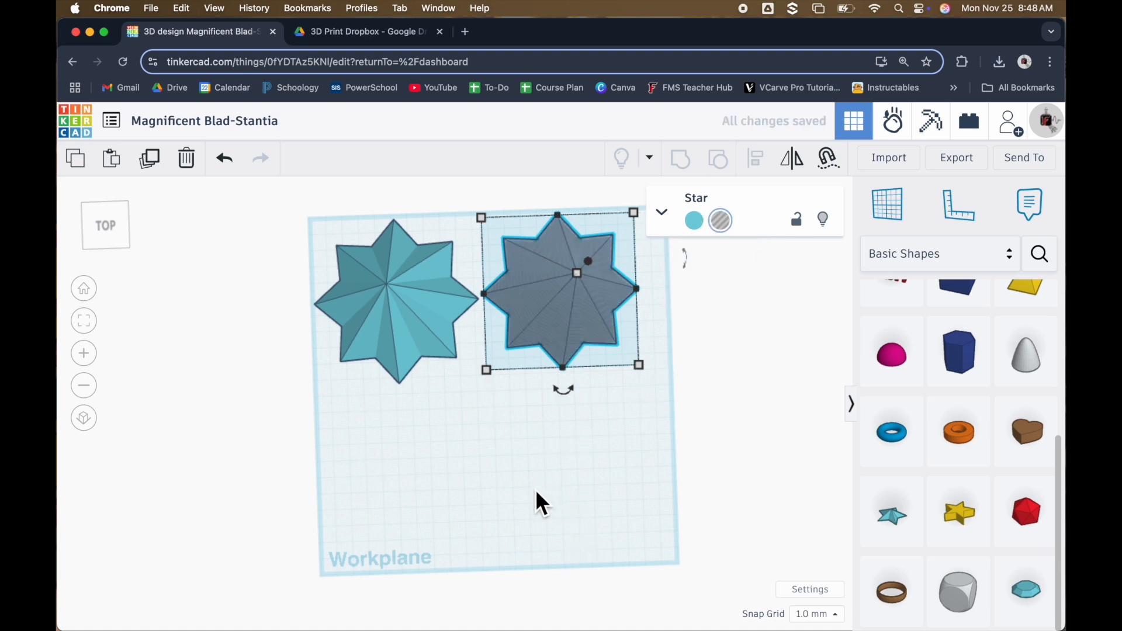
pyautogui.click(522, 362)
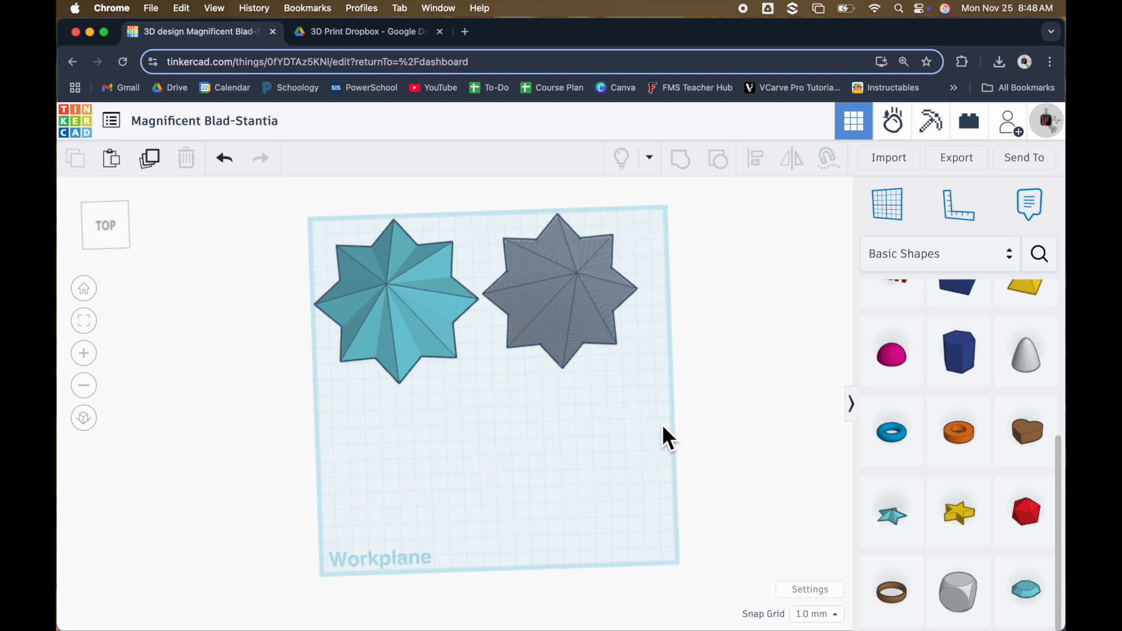
# Duplicate the solid star and hole star together and move the copied pair 107 mm toward the front of the workplane
pyautogui.moveTo(706, 468); pyautogui.dragTo(299, 207)
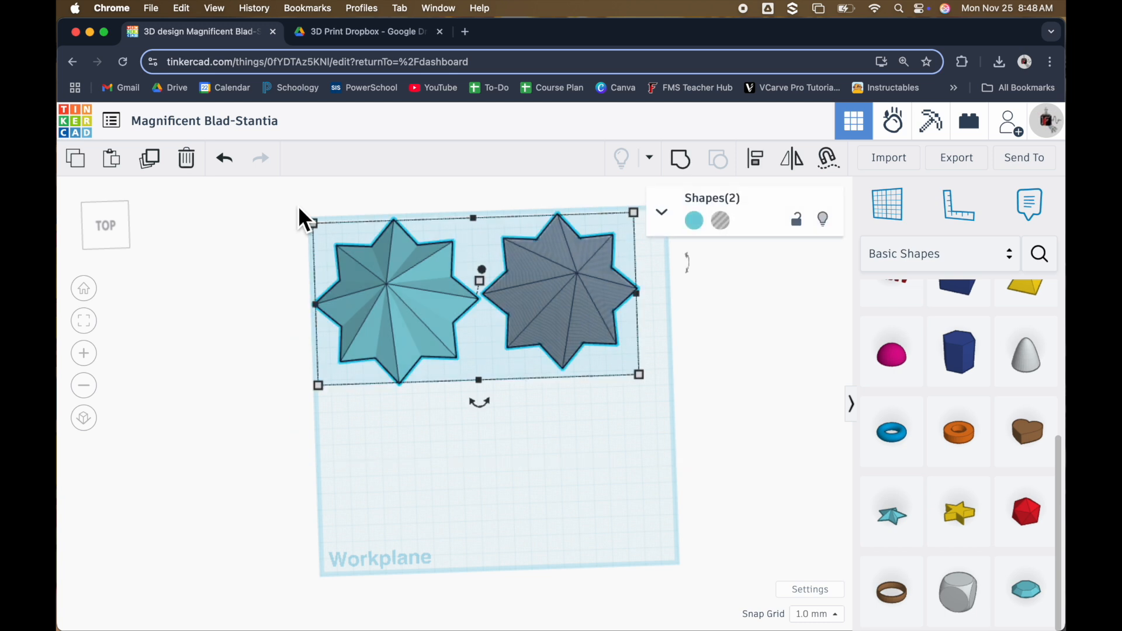
pyautogui.click(153, 164)
pyautogui.moveTo(413, 345); pyautogui.dragTo(416, 511)
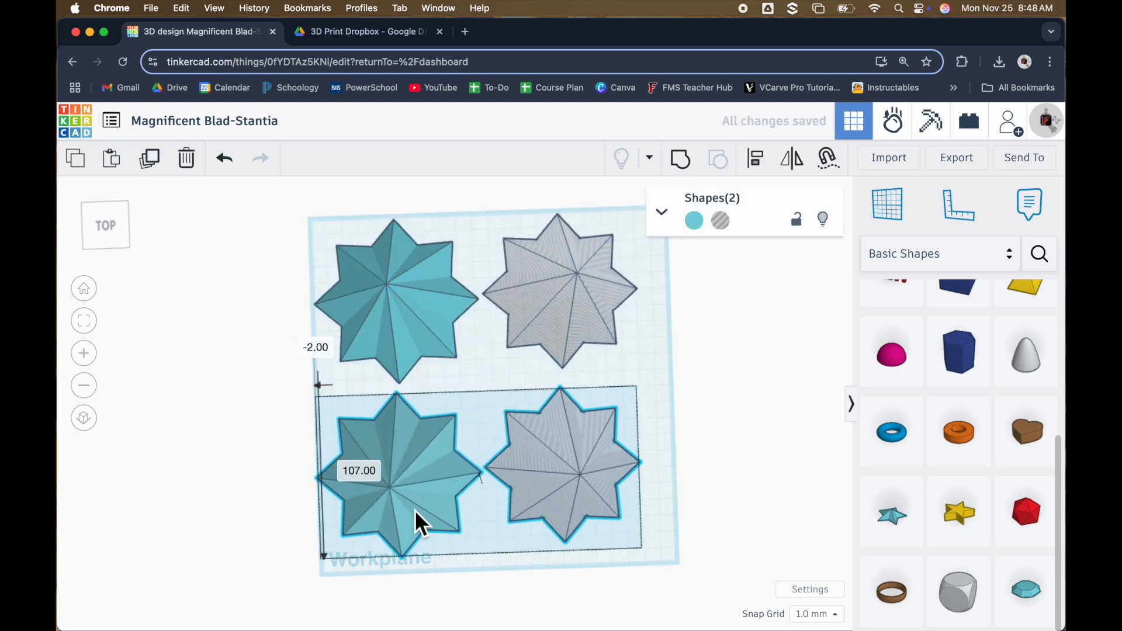
# Repeat the spaced duplication three more times to make a column of five solid-and-hole star pairs
pyautogui.click(150, 157)
pyautogui.scroll(-3, 526, 576)
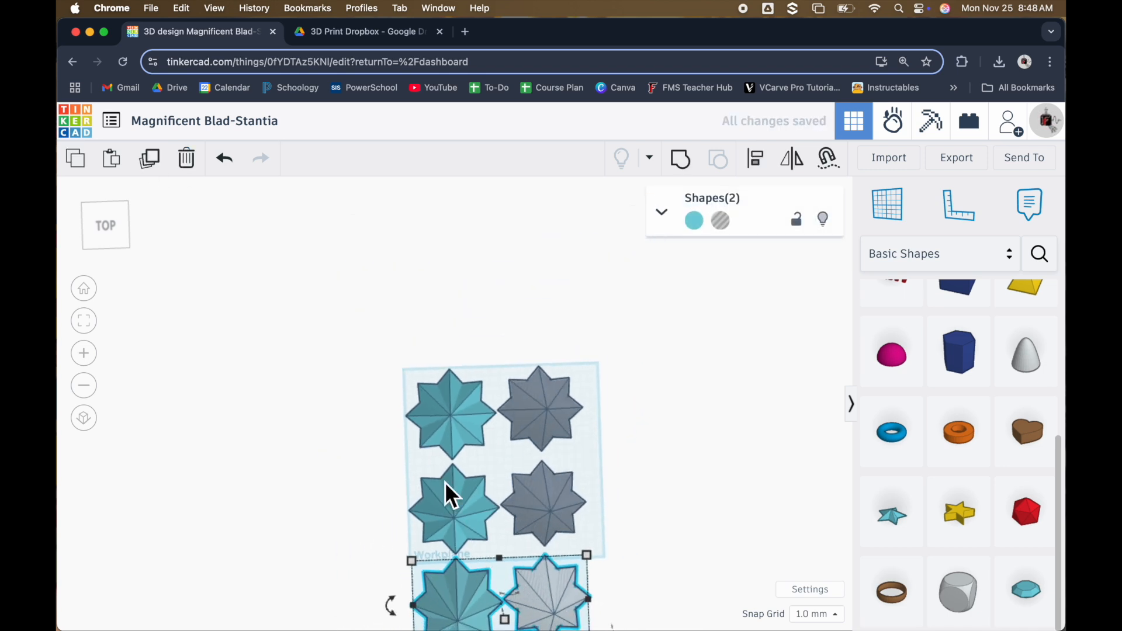
pyautogui.click(149, 158)
pyautogui.scroll(-2, 633, 573)
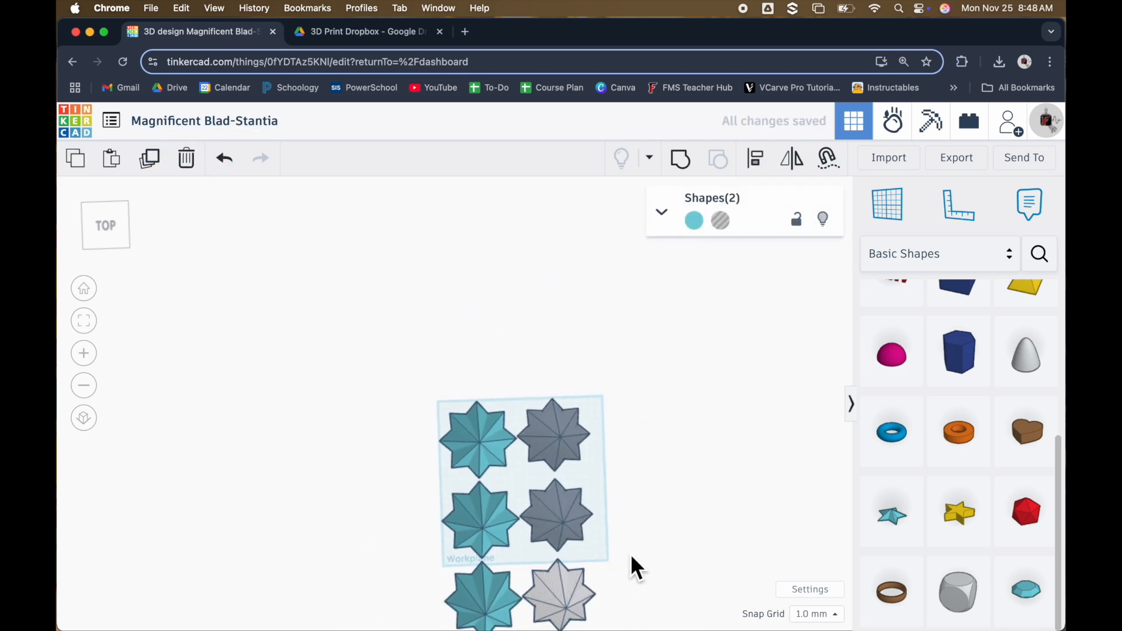
pyautogui.scroll(-5, 499, 310)
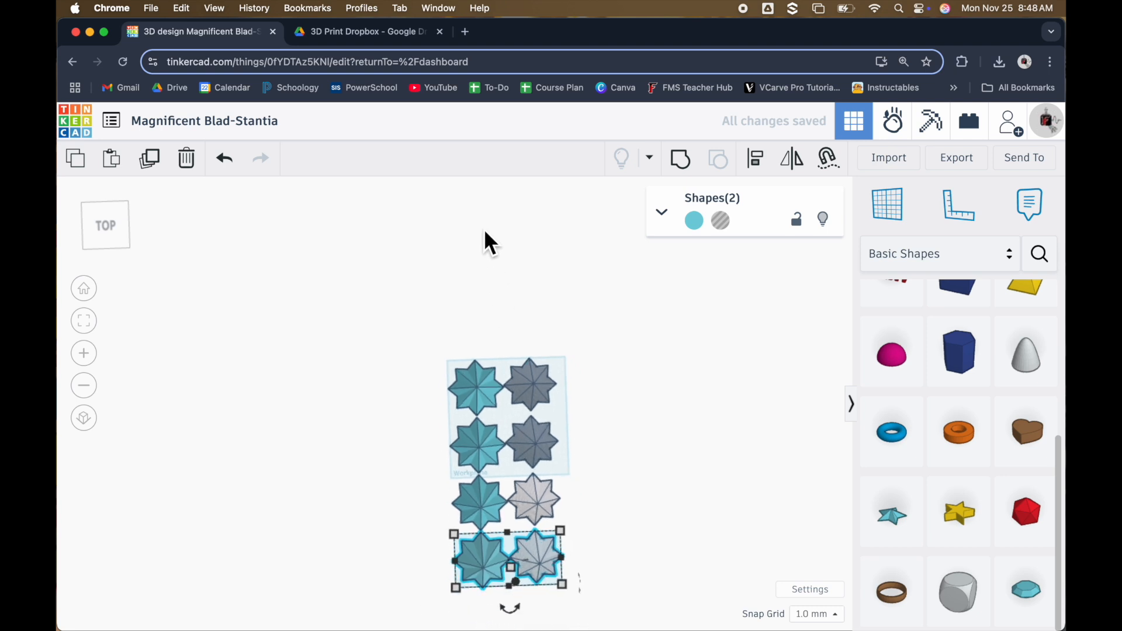
pyautogui.click(150, 159)
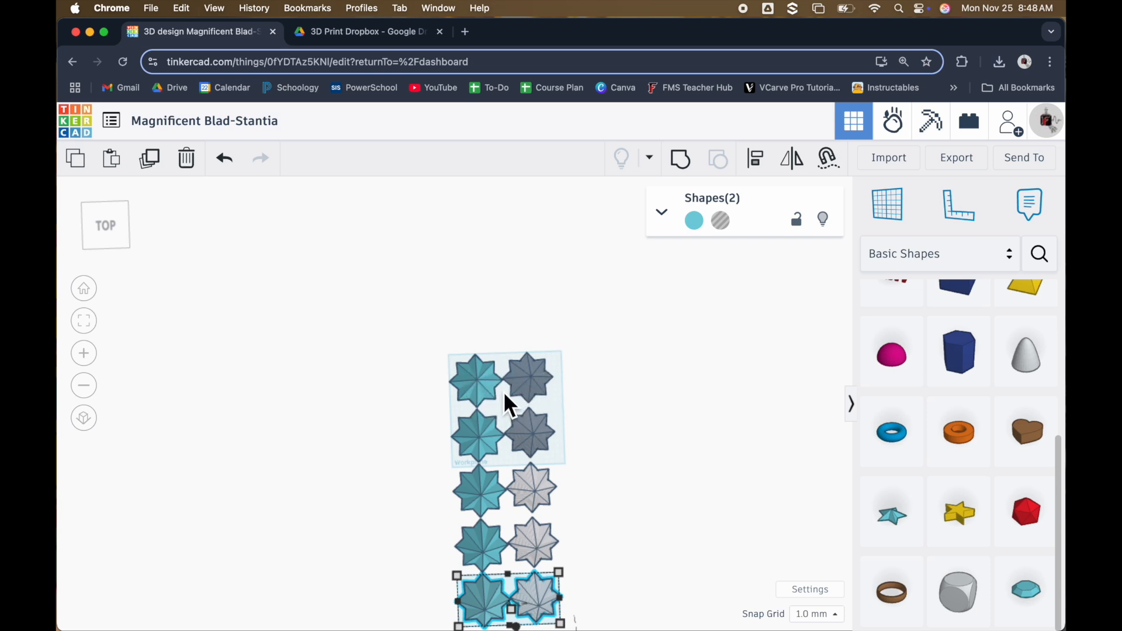
# Scale the solid star in the second row proportionally to 88 mm wide and long
pyautogui.scroll(5, 521, 474)
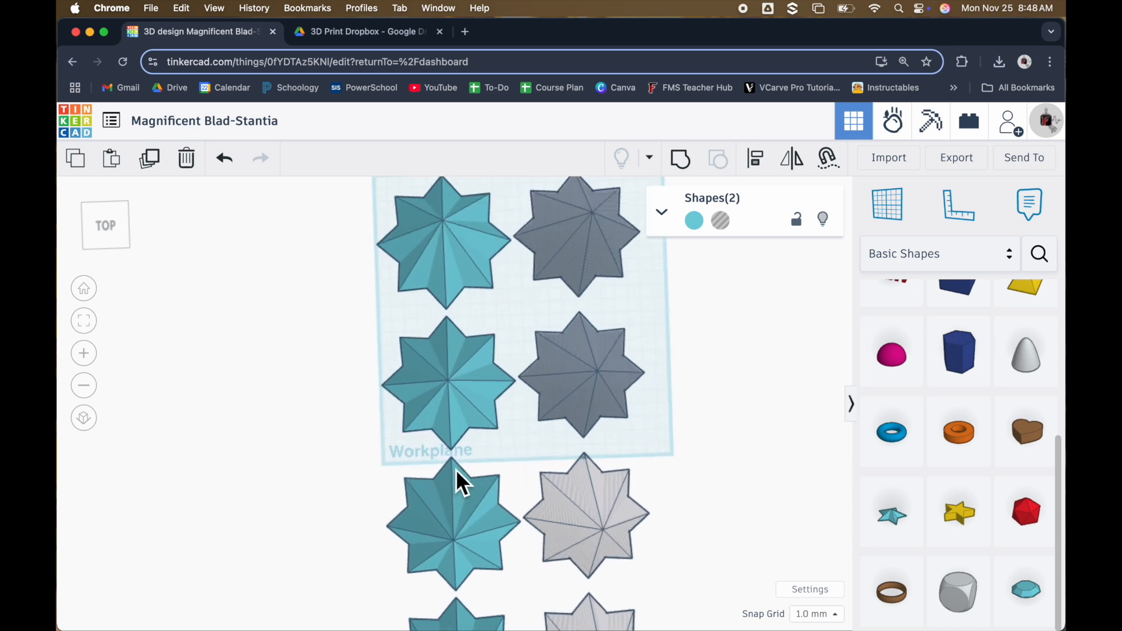
pyautogui.scroll(3, 514, 450)
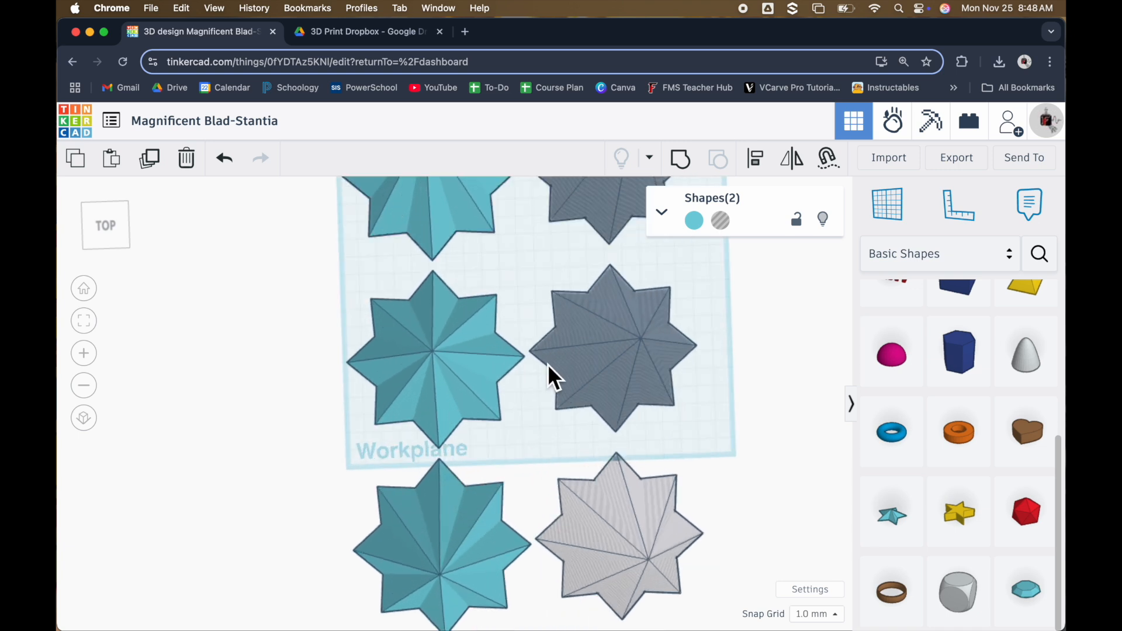
pyautogui.click(462, 367)
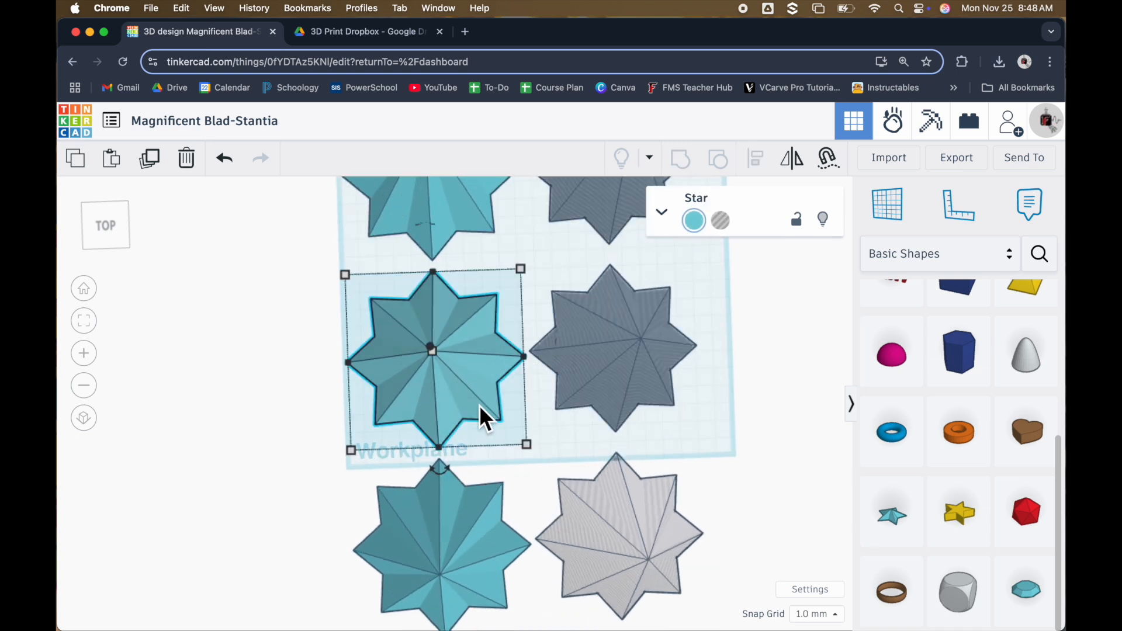
pyautogui.moveTo(533, 448)
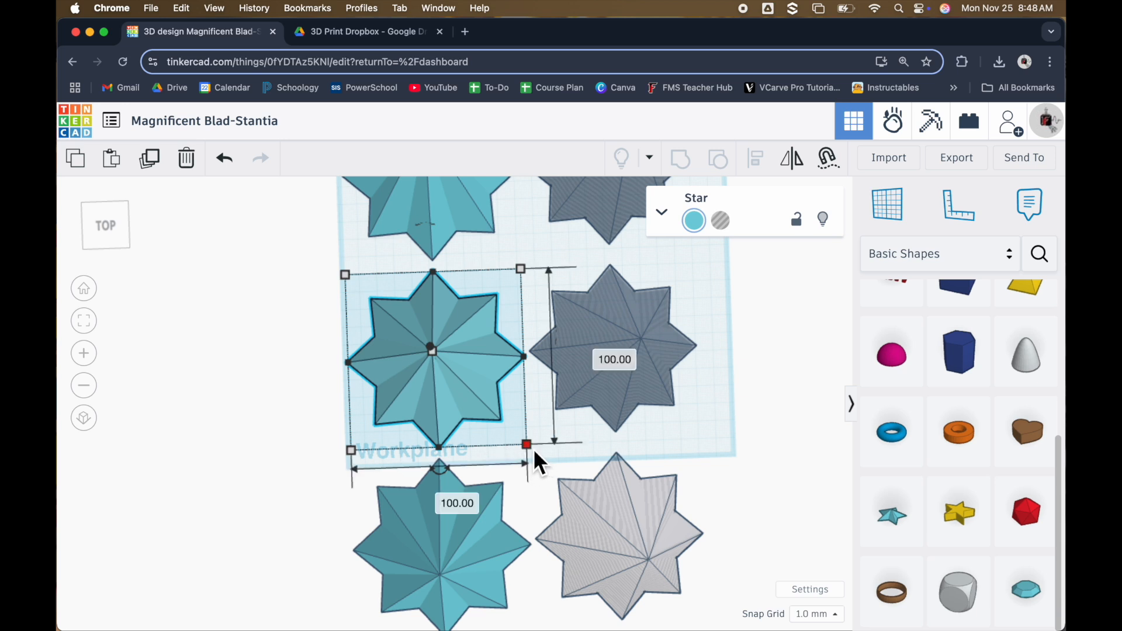
pyautogui.moveTo(533, 447); pyautogui.dragTo(439, 427)
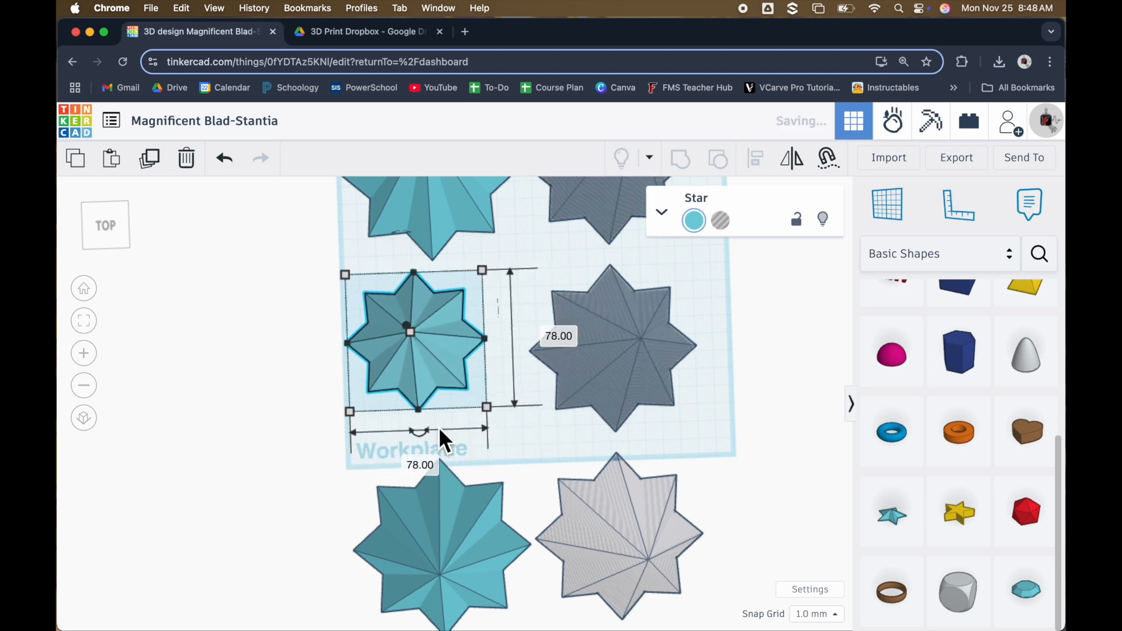
pyautogui.click(420, 465)
pyautogui.write('88')
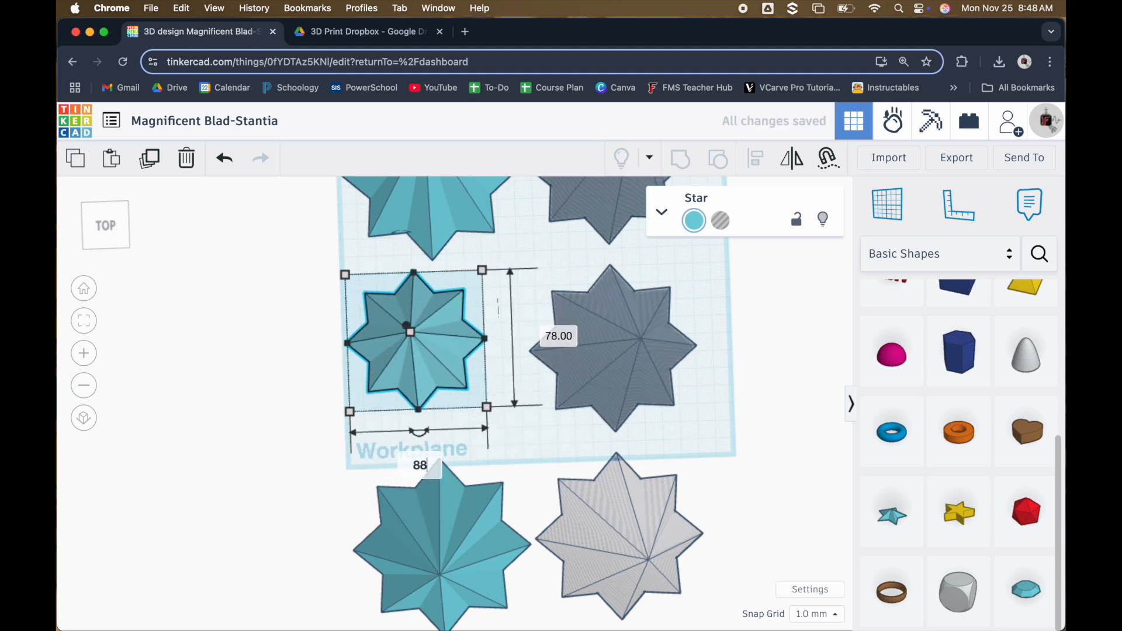
pyautogui.press('Return')
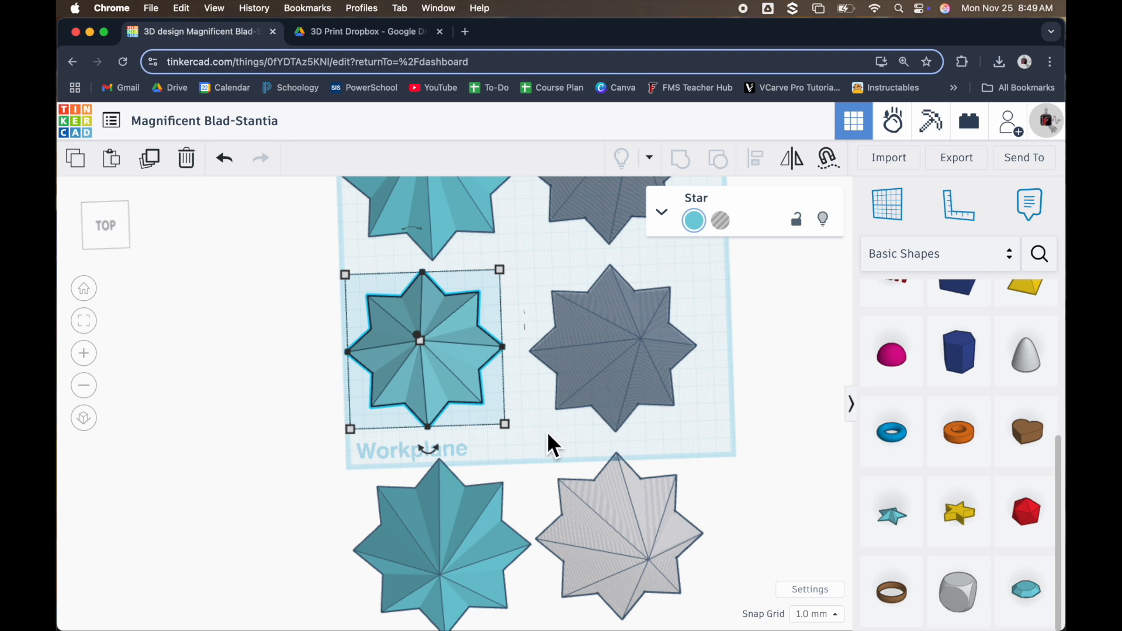
# Scale the hole star in the second row proportionally to 82 mm wide and long
pyautogui.click(638, 375)
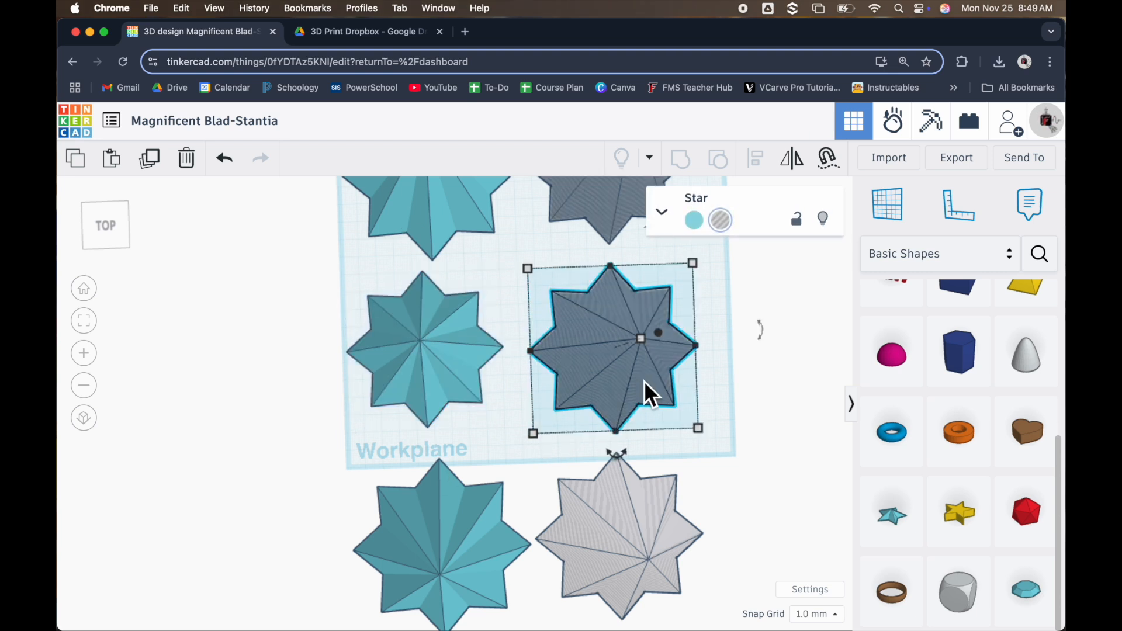
pyautogui.keyDown('shift'); pyautogui.moveTo(704, 432); pyautogui.dragTo(626, 407); pyautogui.keyUp('shift')
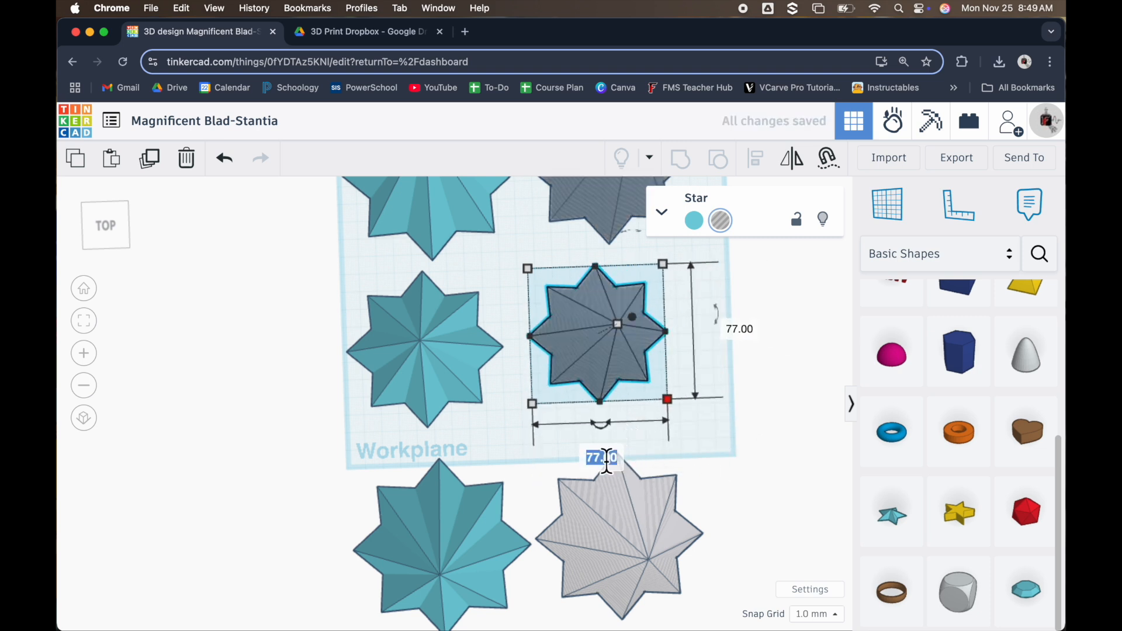
pyautogui.write('82')
pyautogui.press('Return')
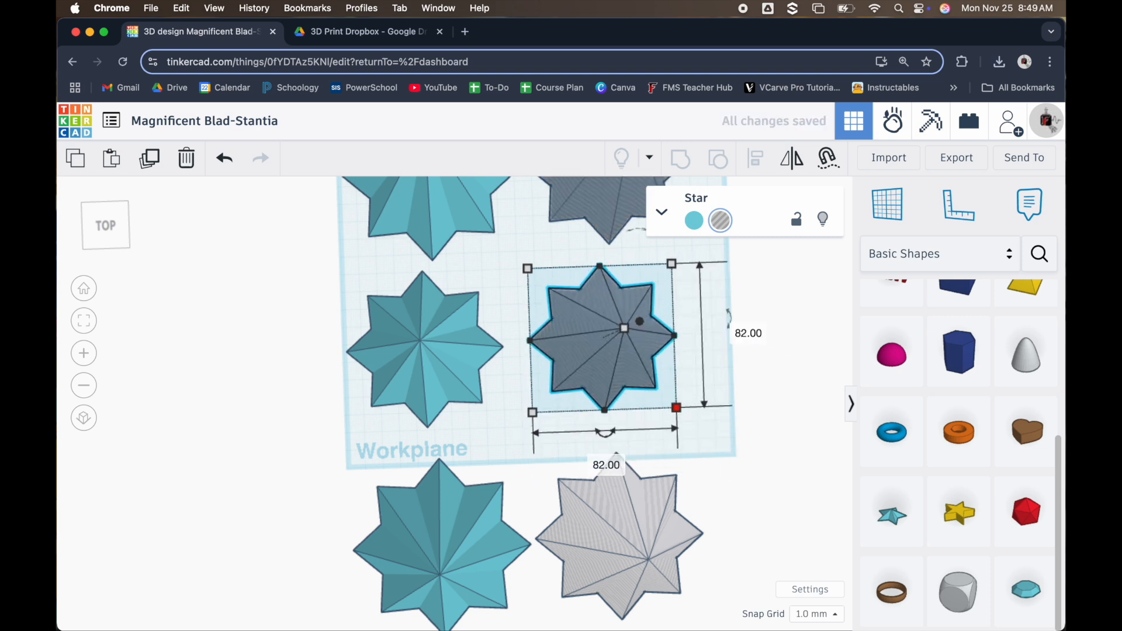
pyautogui.click(416, 378)
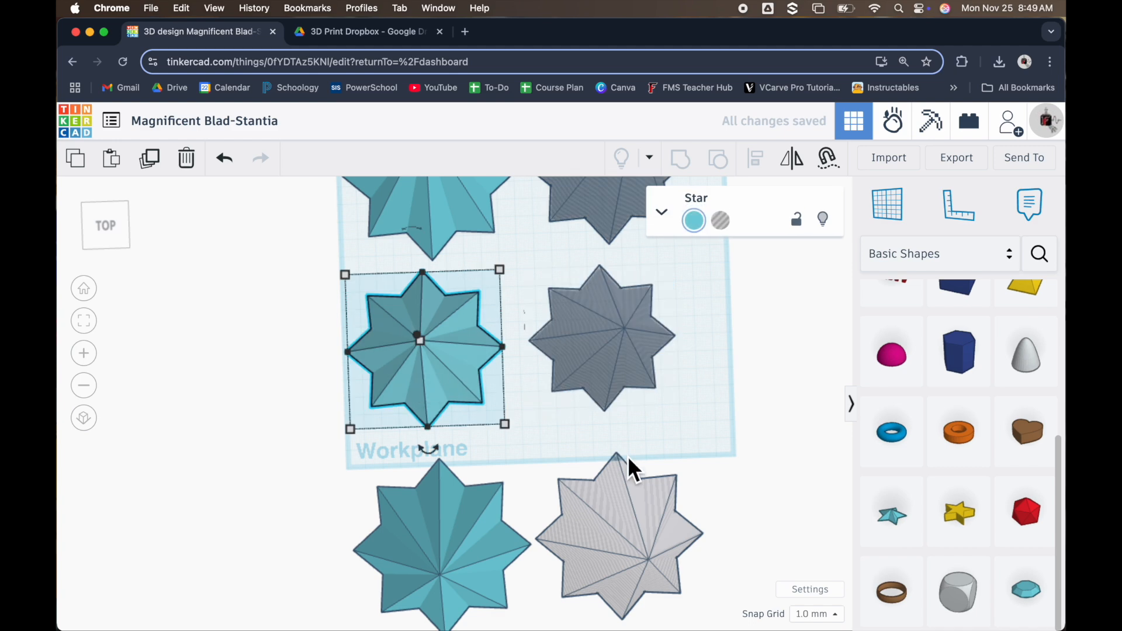
# Scale the solid star in the third row proportionally to 76 mm wide and long
pyautogui.scroll(-2, 622, 556)
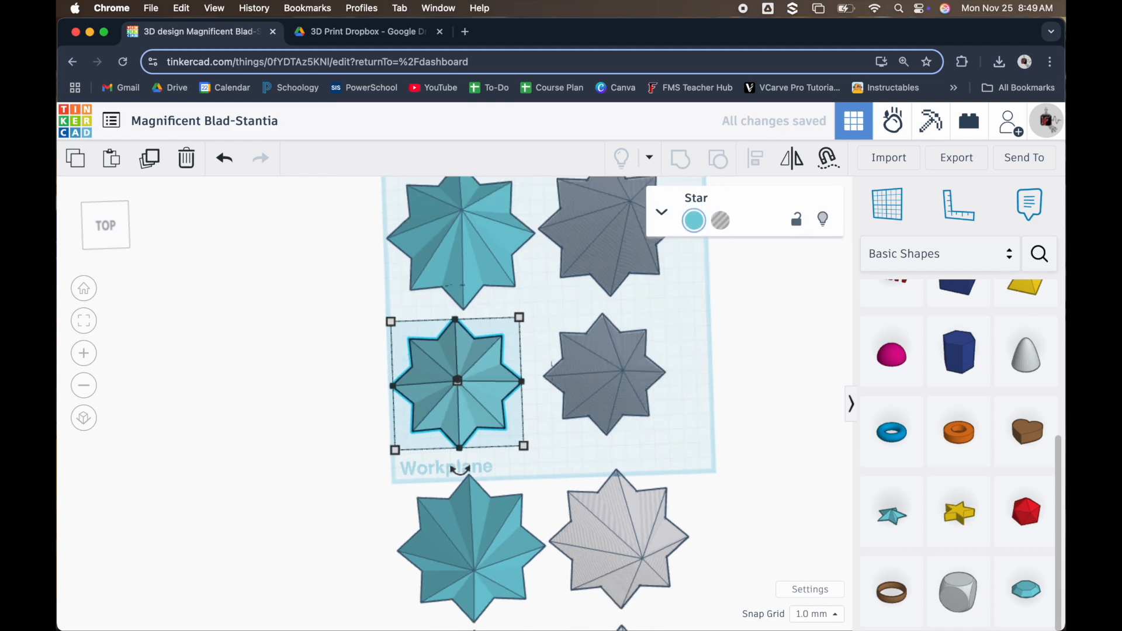
pyautogui.scroll(5, 489, 620)
pyautogui.click(485, 536)
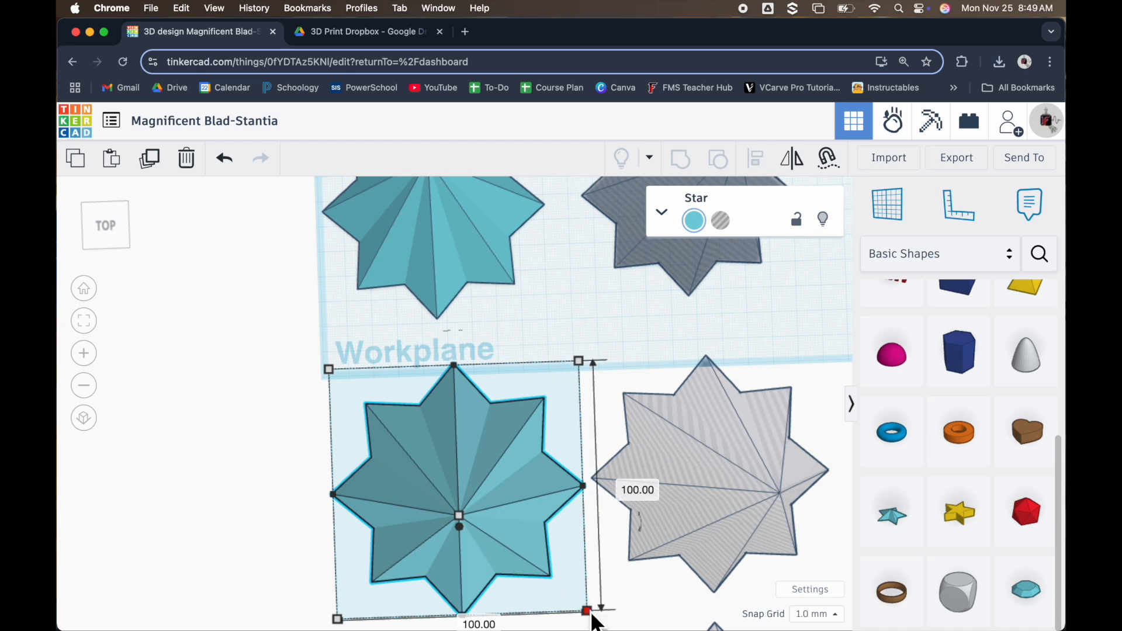
pyautogui.moveTo(587, 611); pyautogui.dragTo(536, 560)
pyautogui.write('76')
pyautogui.press('Return')
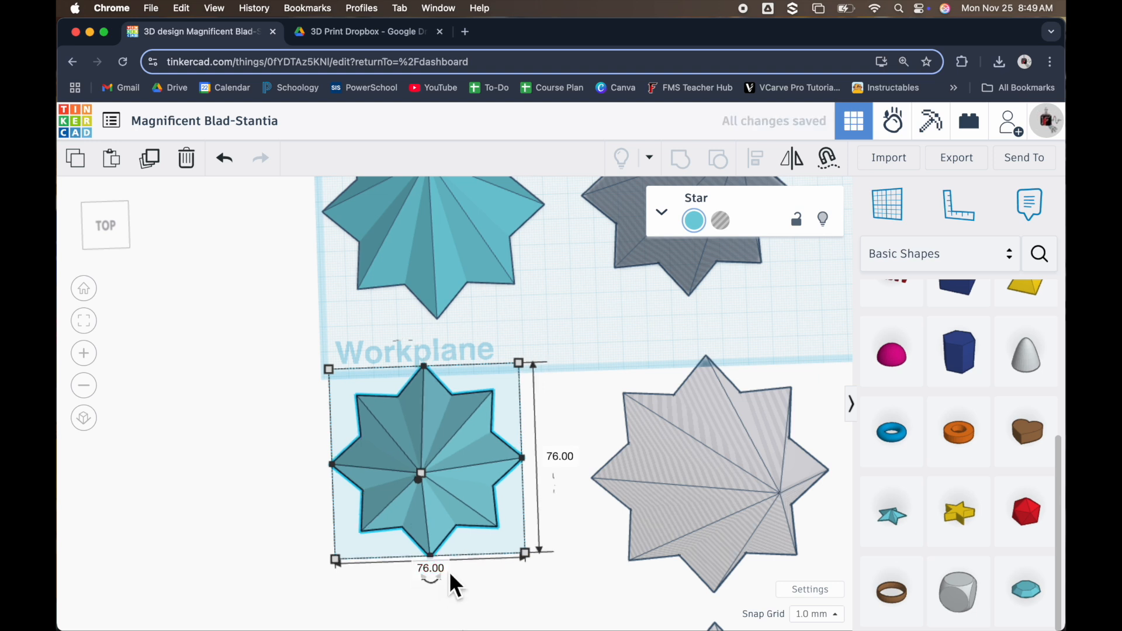
# Scale the hole star in the third row proportionally to 70 mm wide and long
pyautogui.click(710, 493)
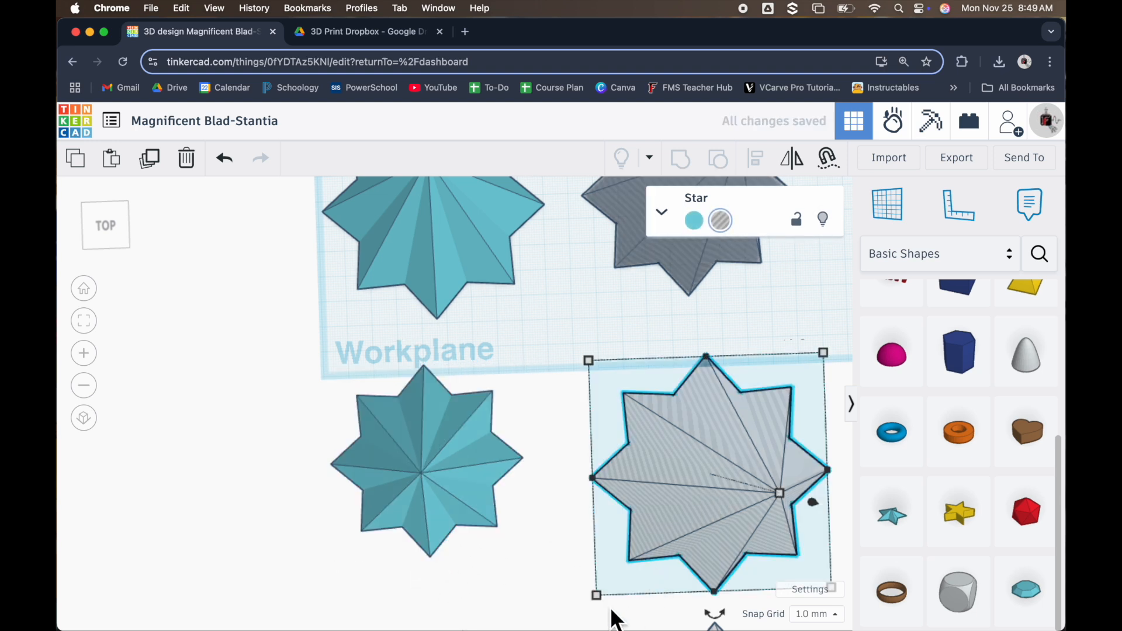
pyautogui.moveTo(604, 602); pyautogui.dragTo(649, 536)
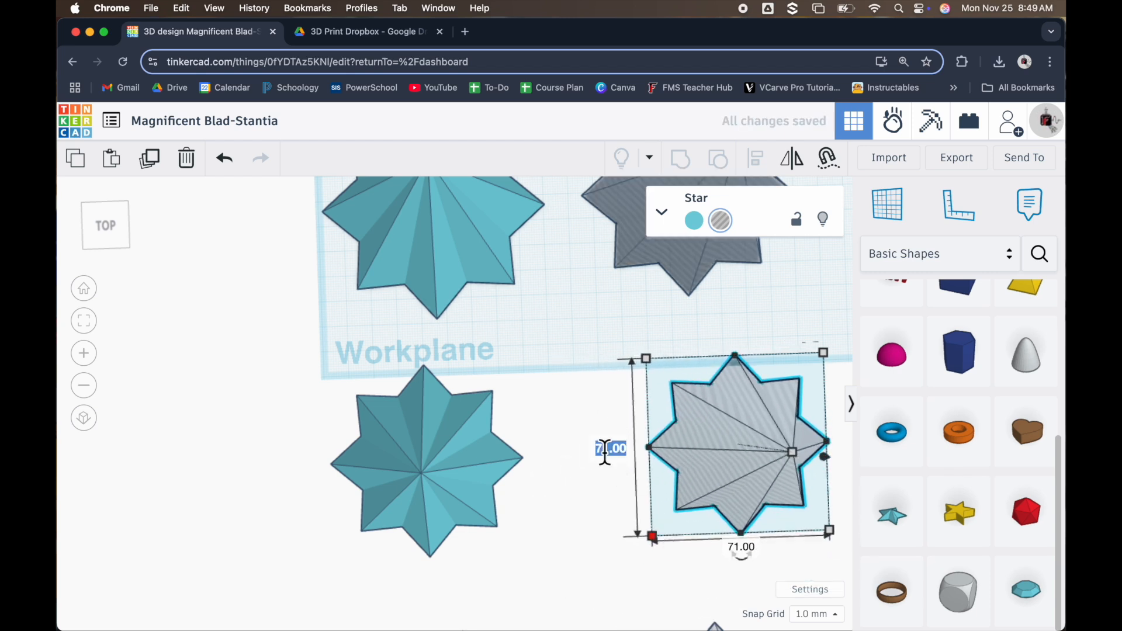
pyautogui.write('70')
pyautogui.press('Return')
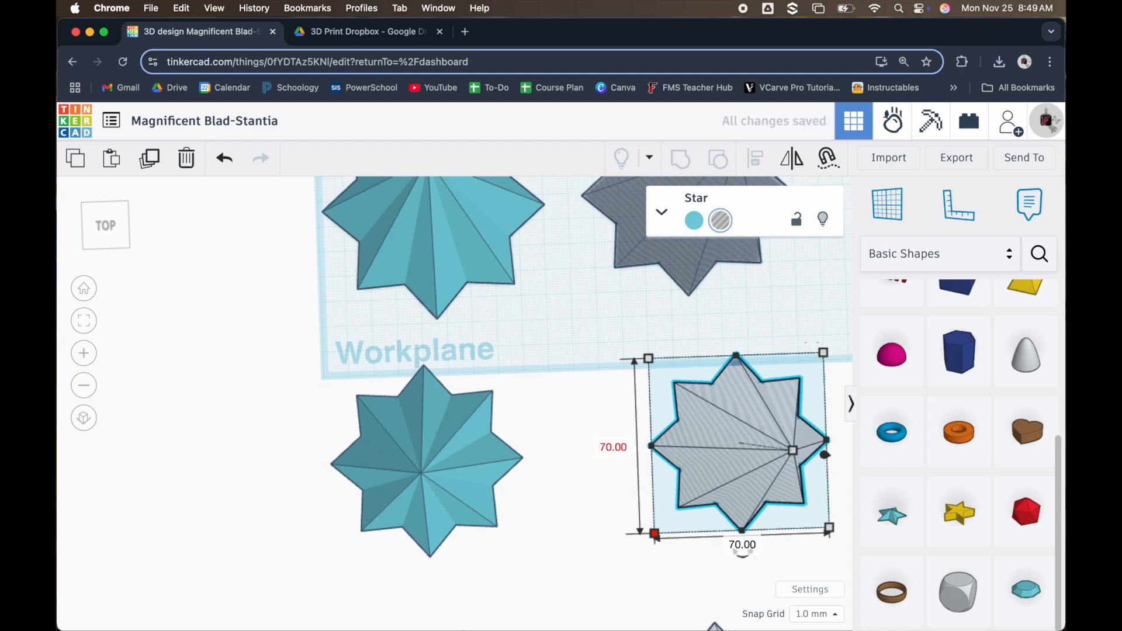
# Scale the solid star in the fourth row proportionally to 64 mm wide and long
pyautogui.scroll(-5, 631, 415)
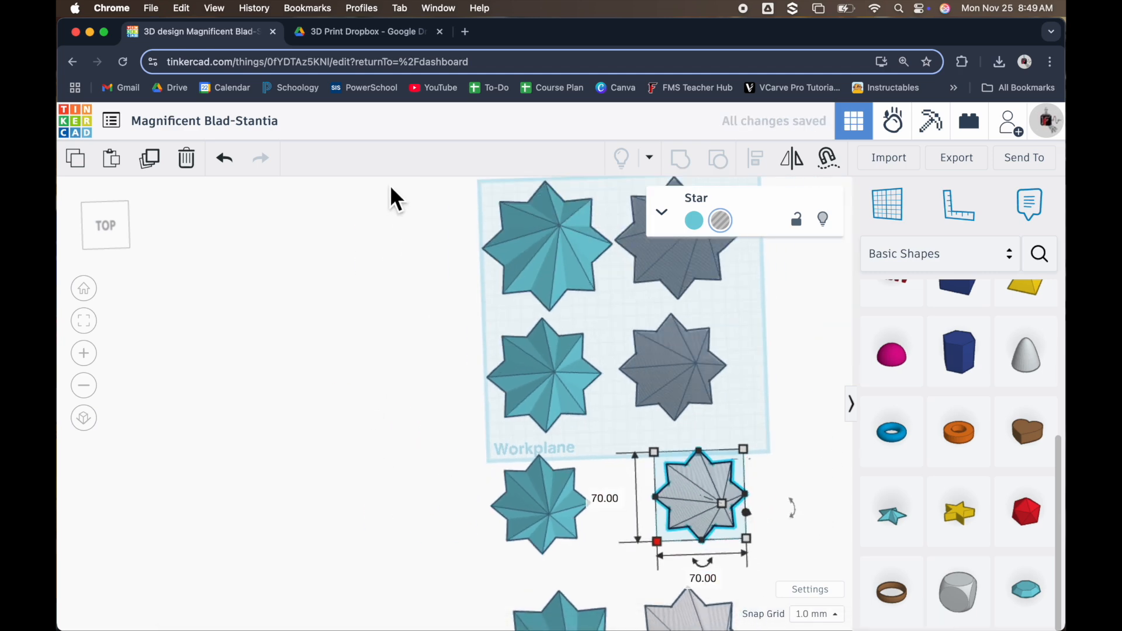
pyautogui.scroll(-2, 387, 212)
pyautogui.scroll(4, 538, 599)
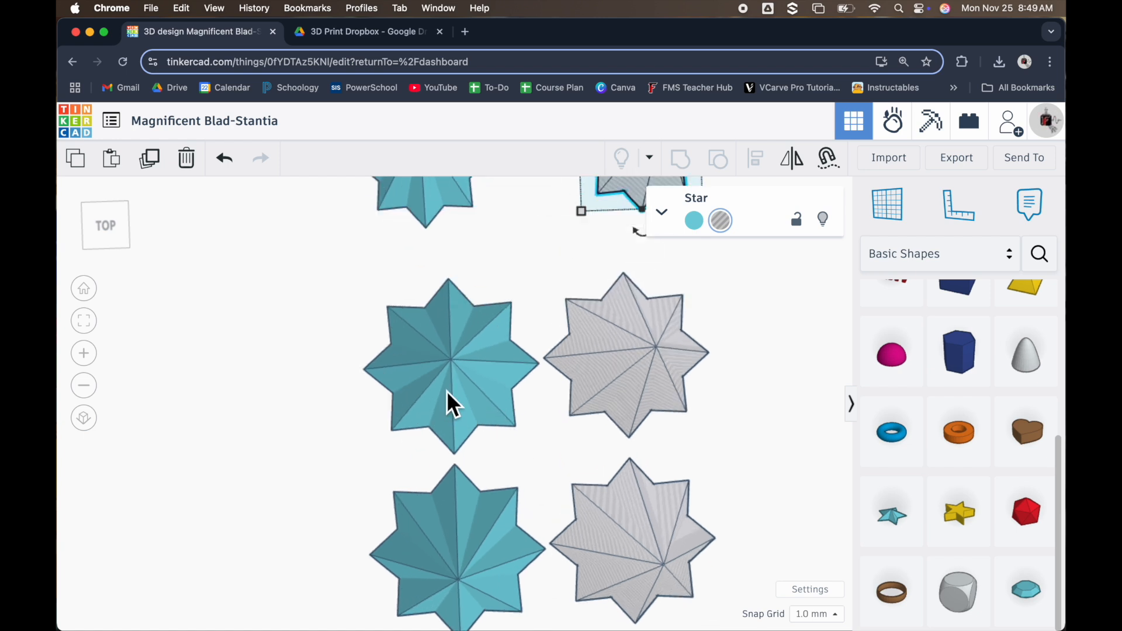
pyautogui.click(447, 390)
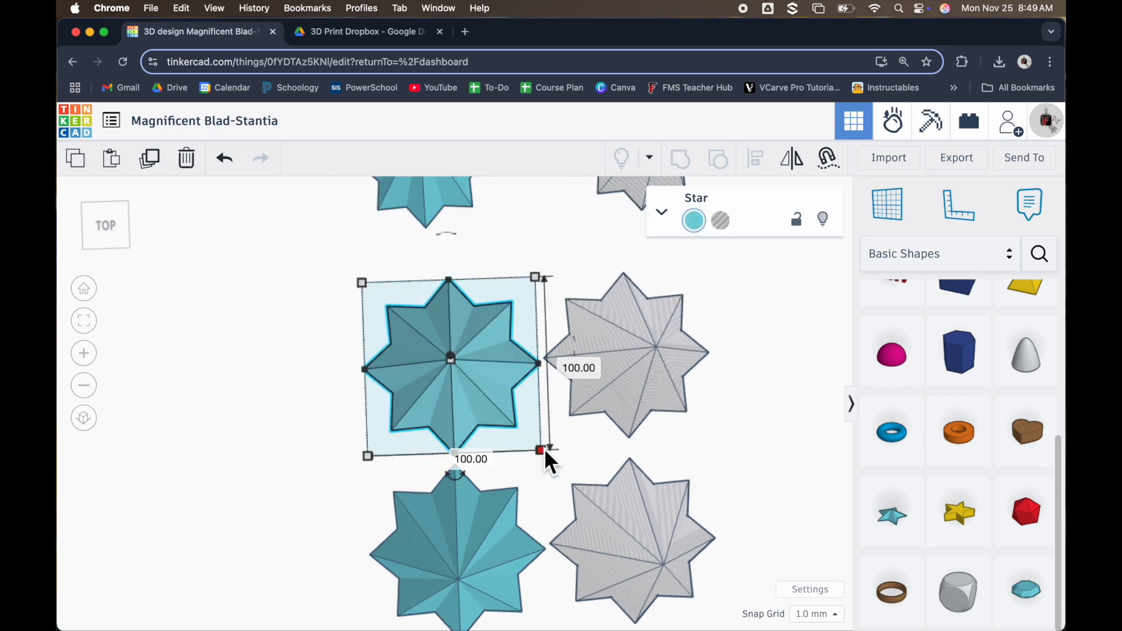
pyautogui.moveTo(545, 450); pyautogui.dragTo(490, 418)
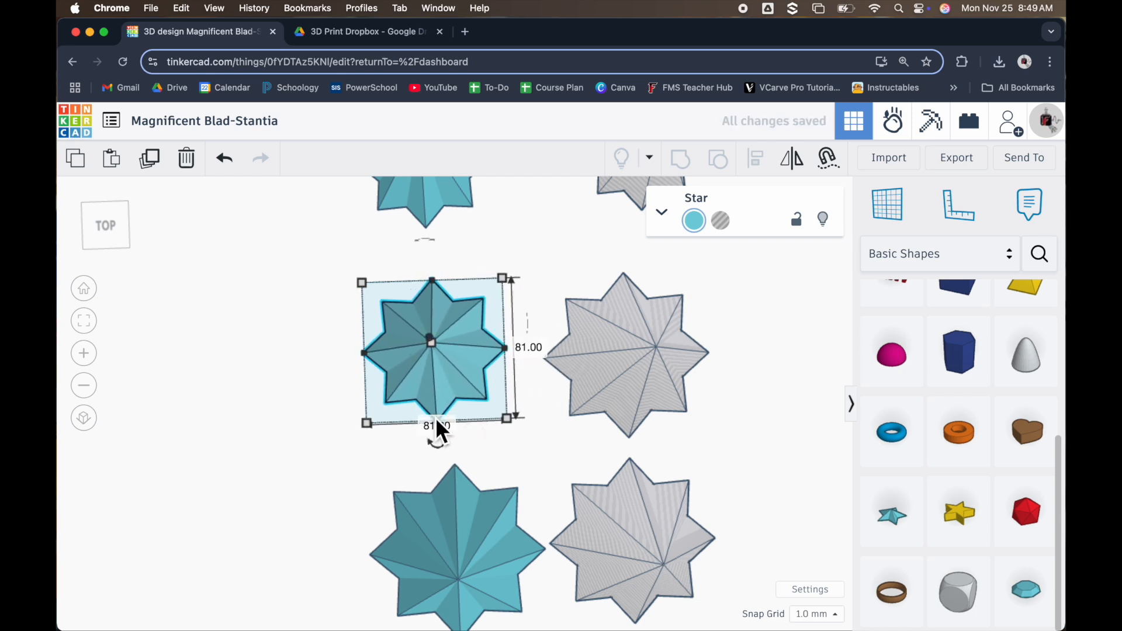
pyautogui.write('64')
pyautogui.press('Return')
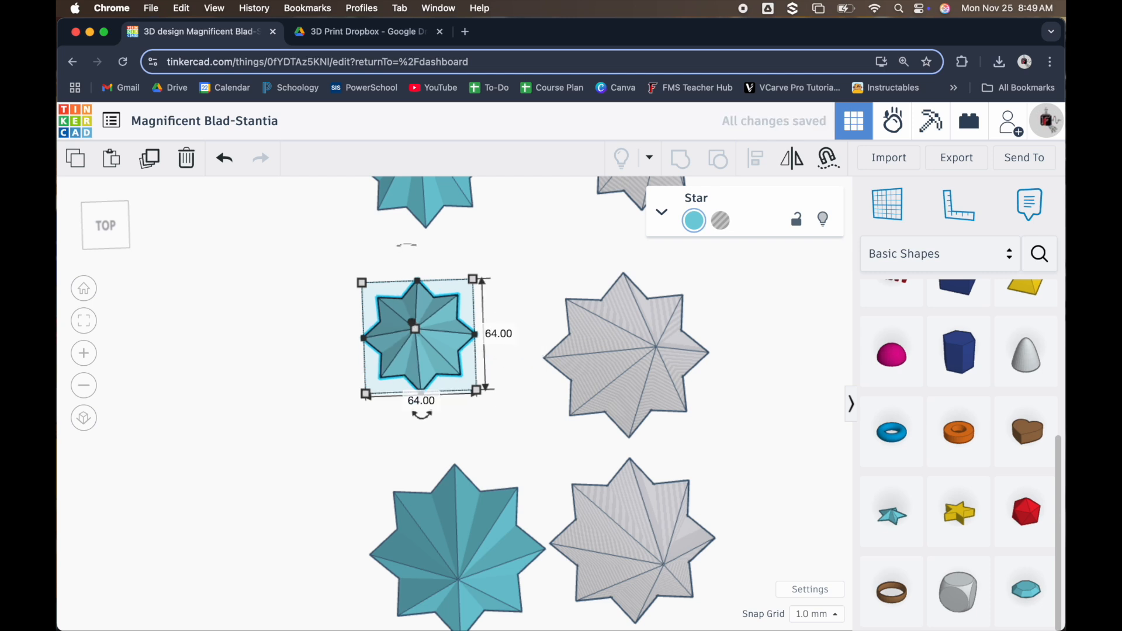
# Scale the hole star in the fourth row proportionally to 58 mm wide and long
pyautogui.click(654, 388)
pyautogui.keyDown('shift'); pyautogui.moveTo(716, 438); pyautogui.dragTo(676, 415); pyautogui.keyUp('shift')
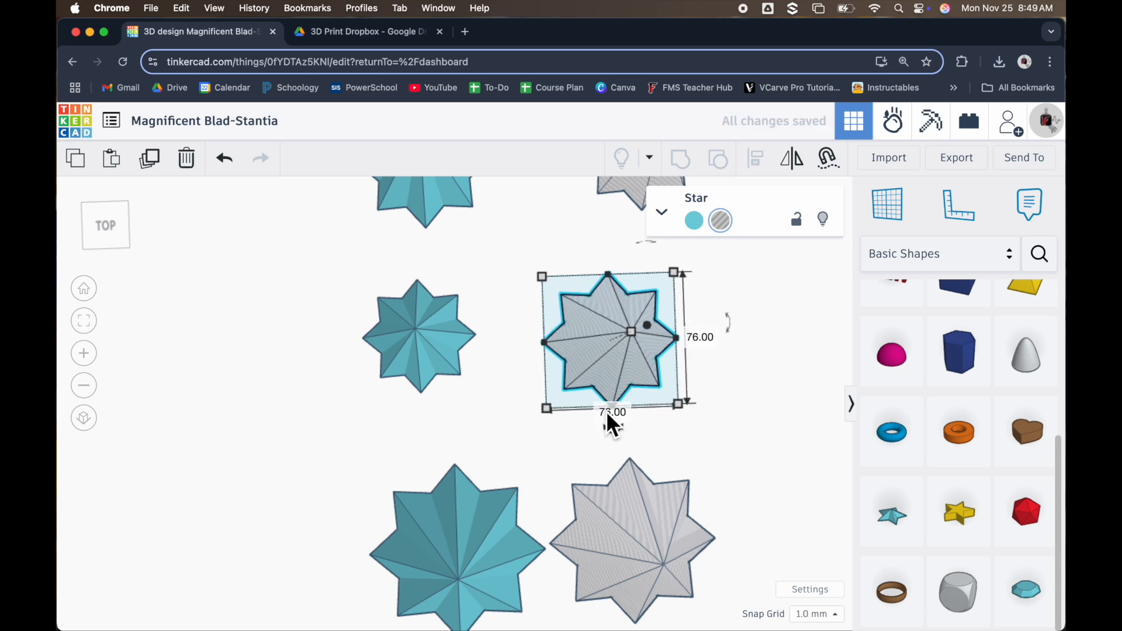
pyautogui.write('58')
pyautogui.press('Return')
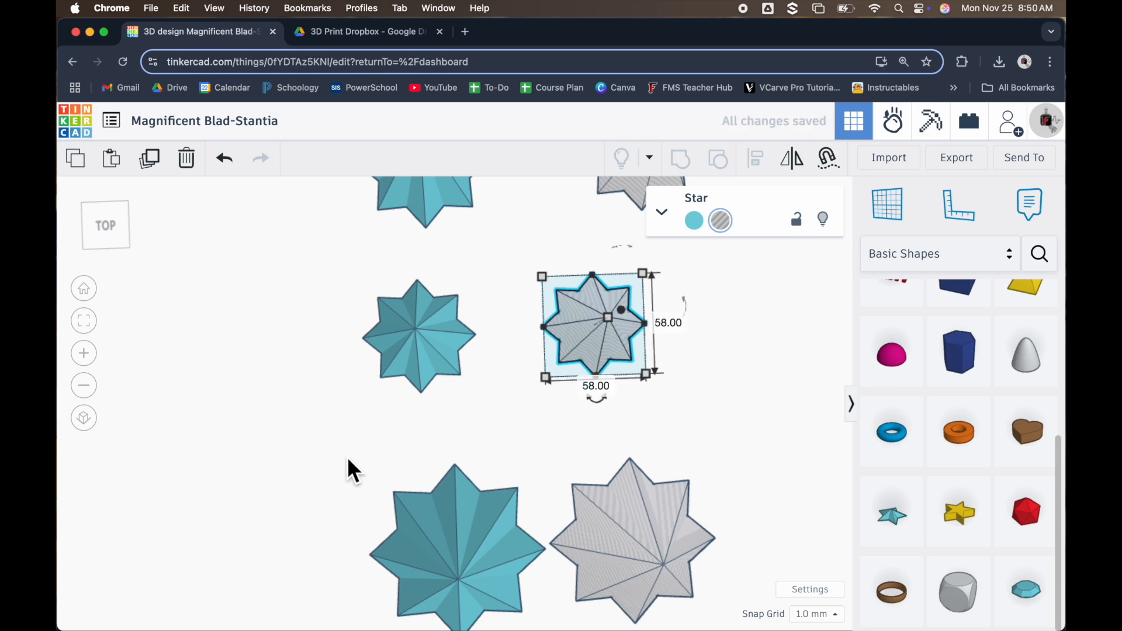
# Scale the solid star in the fifth row proportionally to 52 mm wide and long
pyautogui.click(474, 539)
pyautogui.scroll(-5, 504, 461)
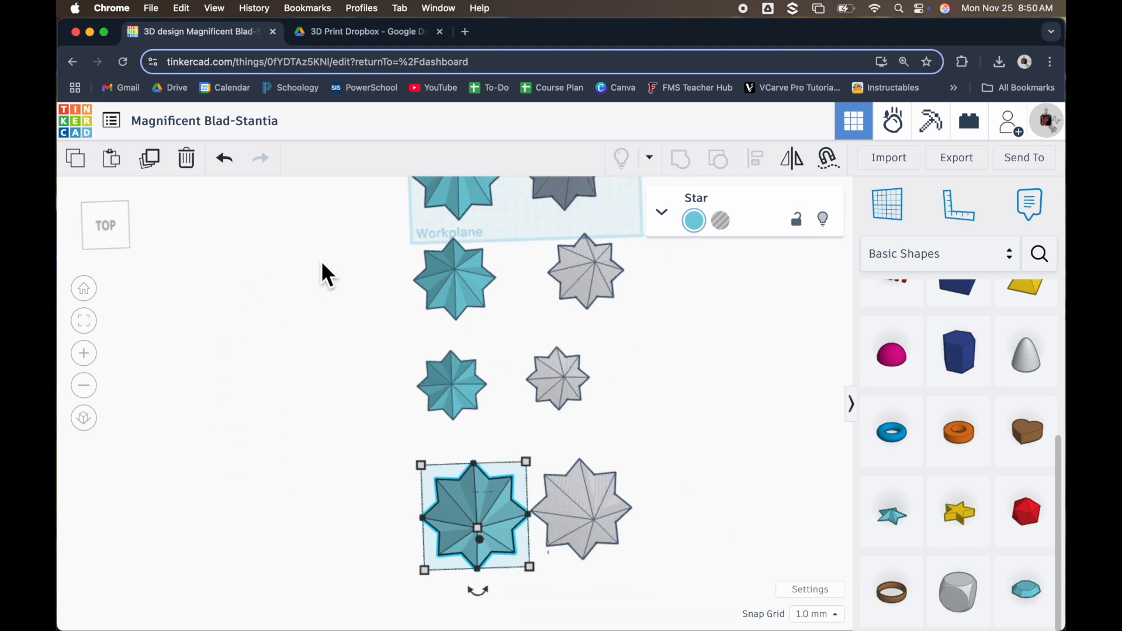
pyautogui.scroll(-2, 321, 260)
pyautogui.scroll(5, 435, 617)
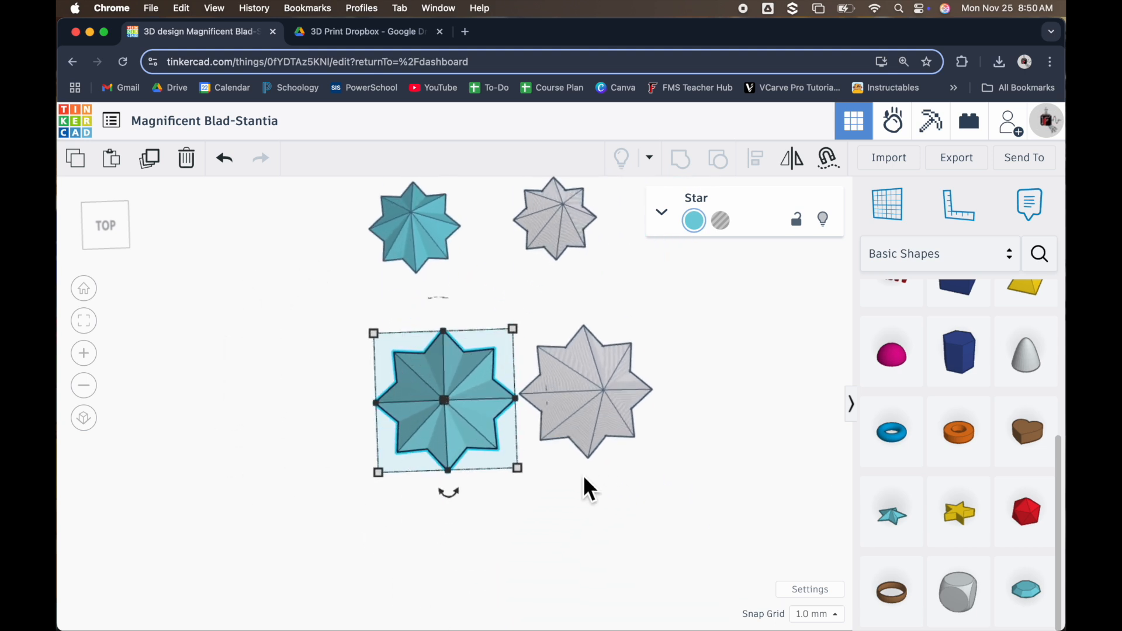
pyautogui.moveTo(524, 472)
pyautogui.mouseDown()
pyautogui.moveTo(507, 480)
pyautogui.moveTo(442, 417)
pyautogui.moveTo(529, 478)
pyautogui.mouseUp()
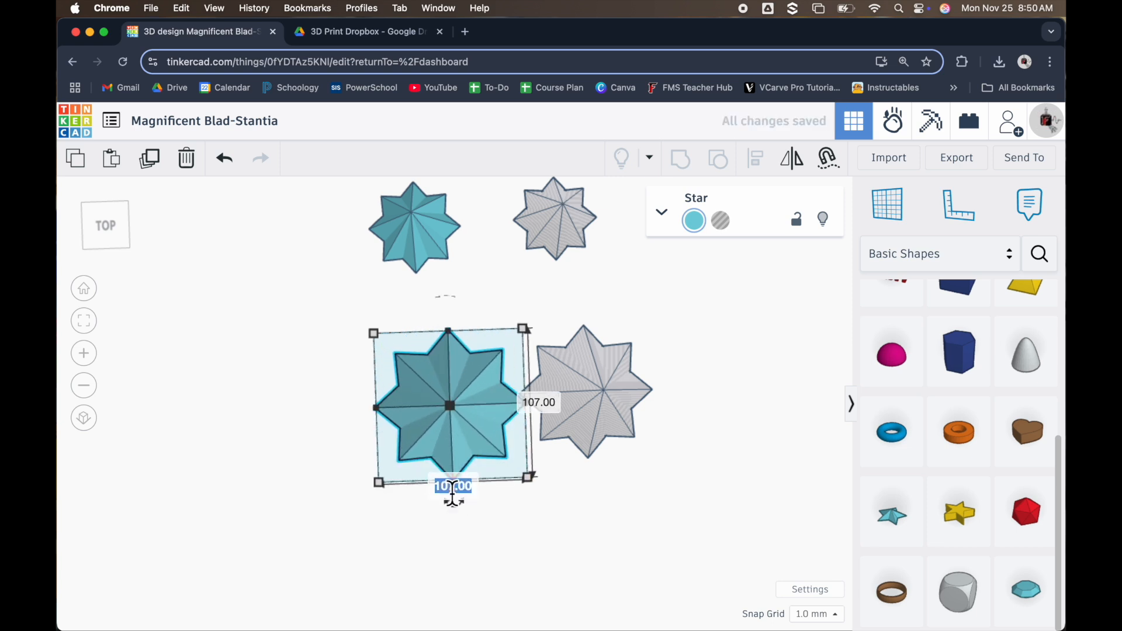
pyautogui.write('52')
pyautogui.press('Return')
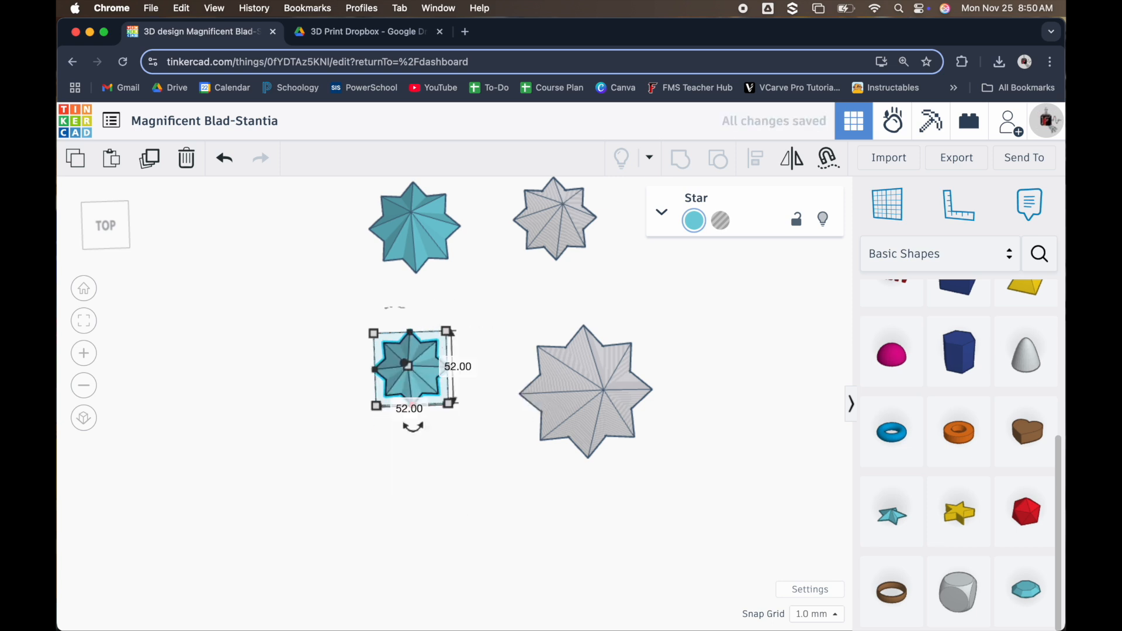
# Scale the hole star in the fifth row proportionally to 46 mm wide and long
pyautogui.click(582, 391)
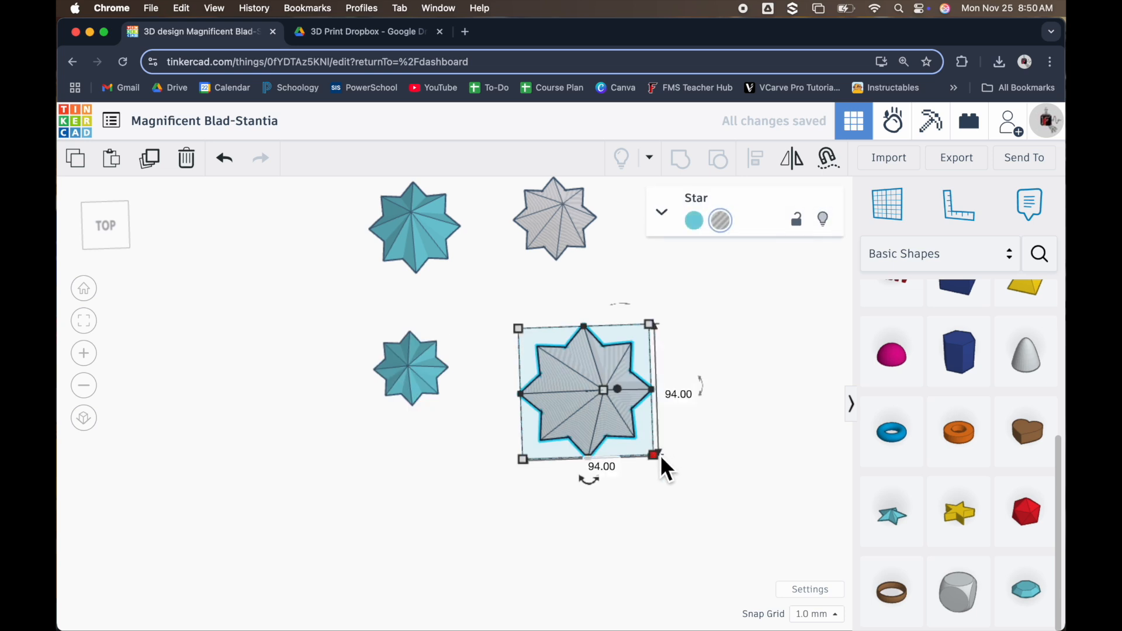
pyautogui.moveTo(660, 457); pyautogui.dragTo(636, 440)
pyautogui.click(589, 441)
pyautogui.write('46')
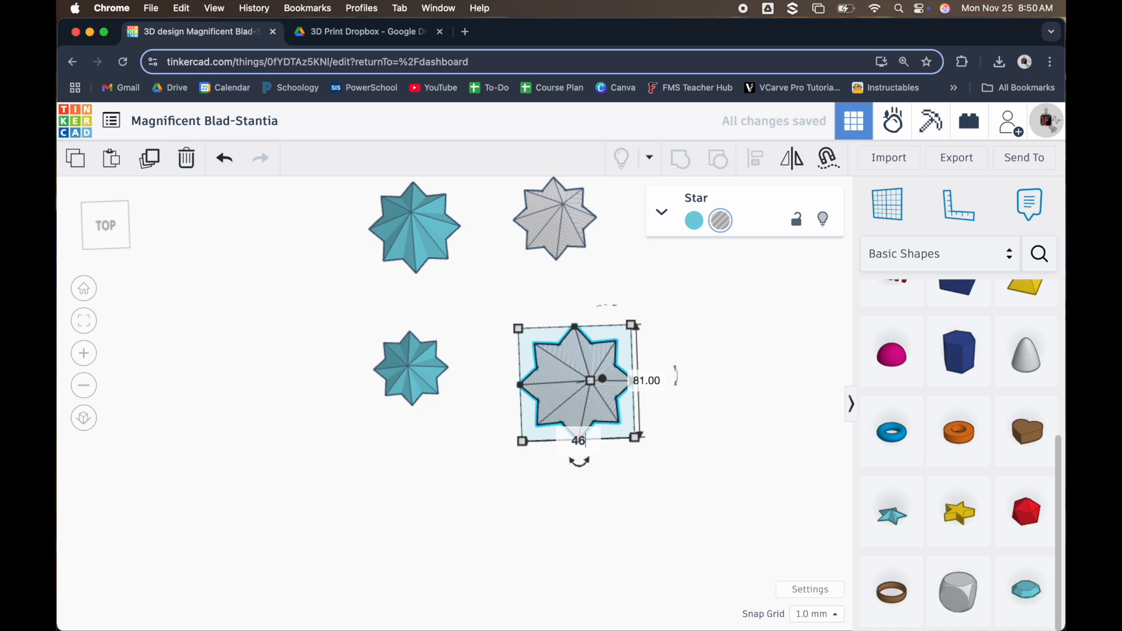
pyautogui.press('Return')
# Centre the first row's solid and hole stars on each other in width and length, then group them into a hollow star
pyautogui.scroll(-5, 602, 421)
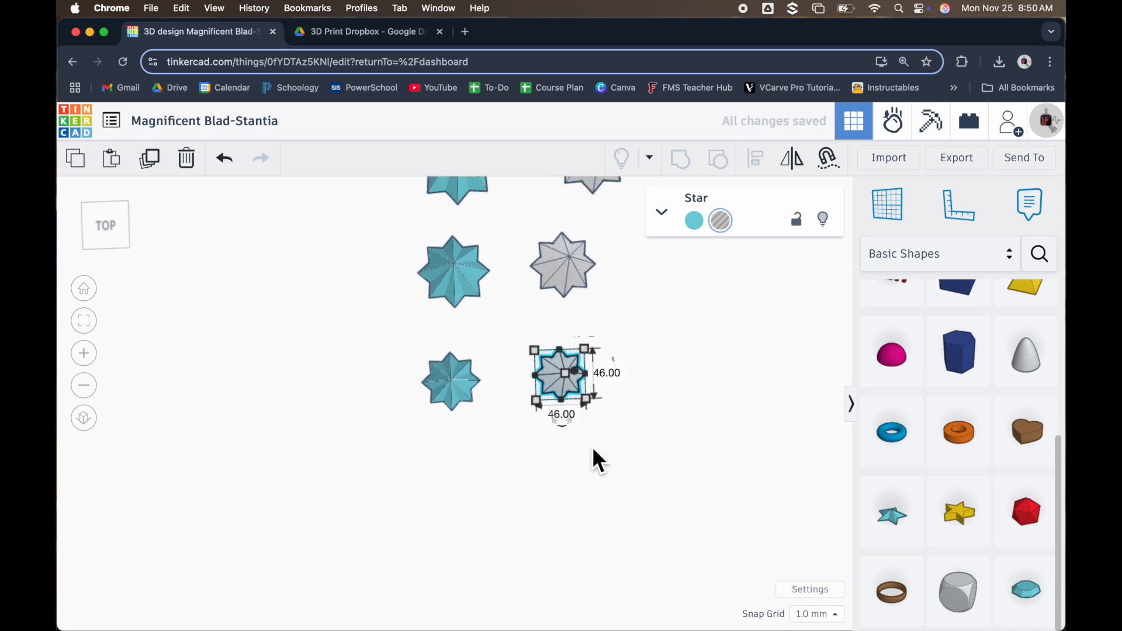
pyautogui.scroll(-2, 659, 351)
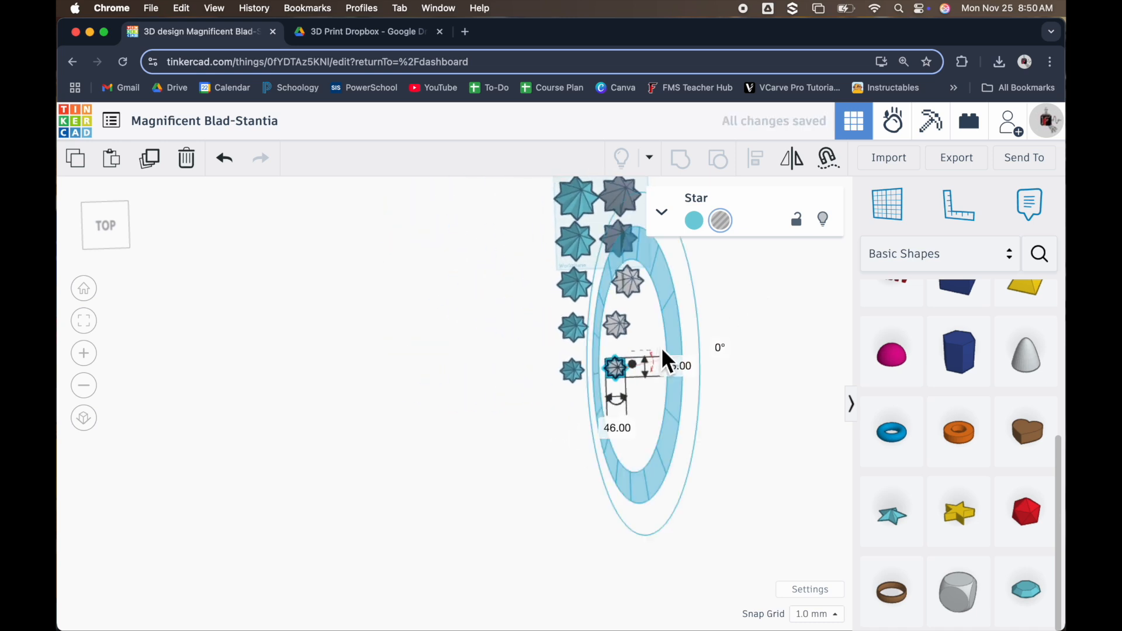
pyautogui.scroll(-1, 576, 195)
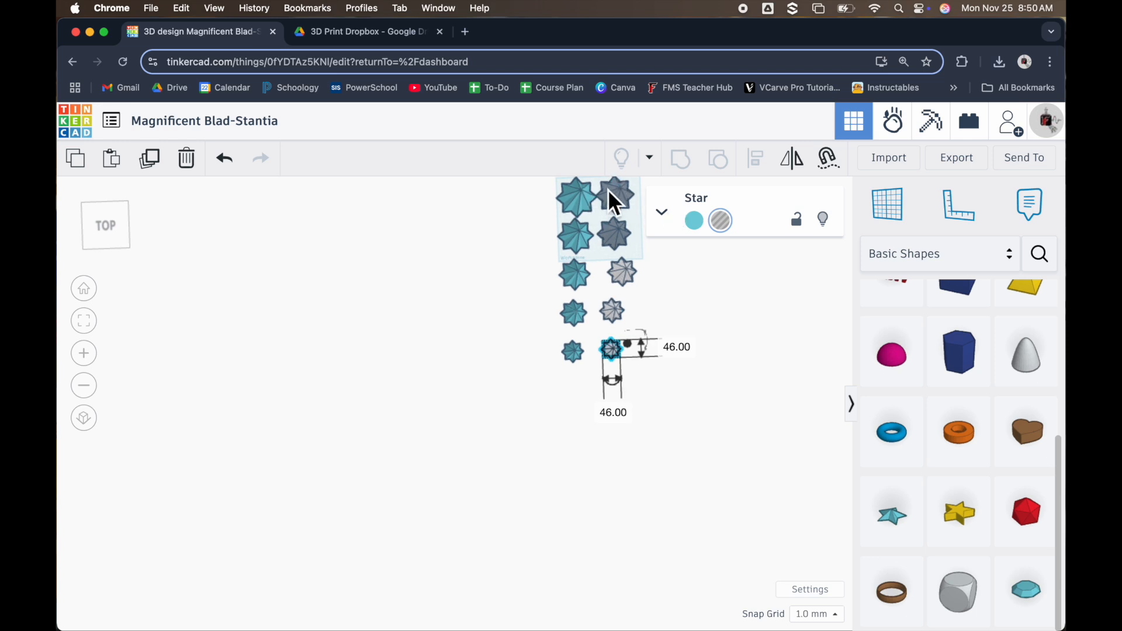
pyautogui.scroll(2, 611, 192)
pyautogui.scroll(2, 609, 197)
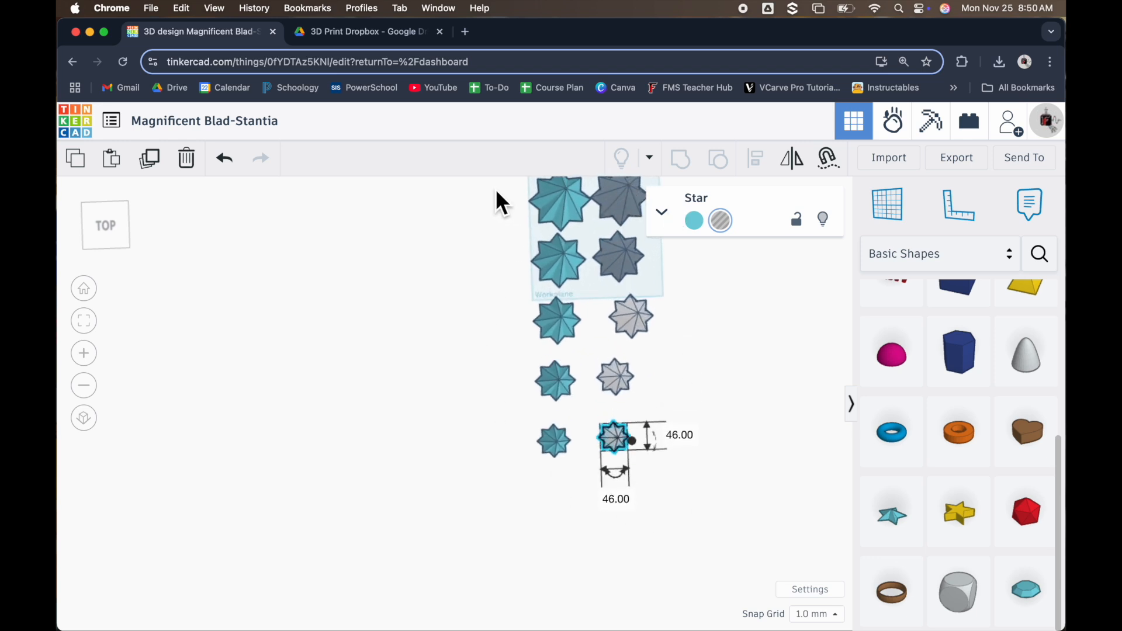
pyautogui.scroll(-3, 526, 483)
pyautogui.scroll(1, 558, 286)
pyautogui.scroll(5, 611, 305)
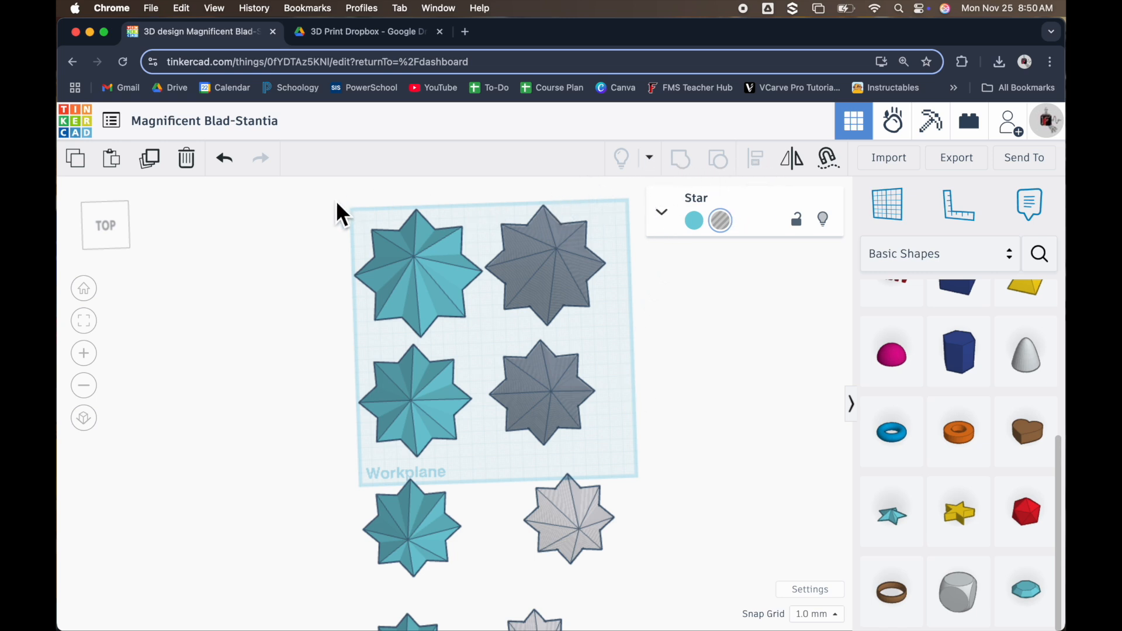
pyautogui.moveTo(326, 199); pyautogui.dragTo(580, 280)
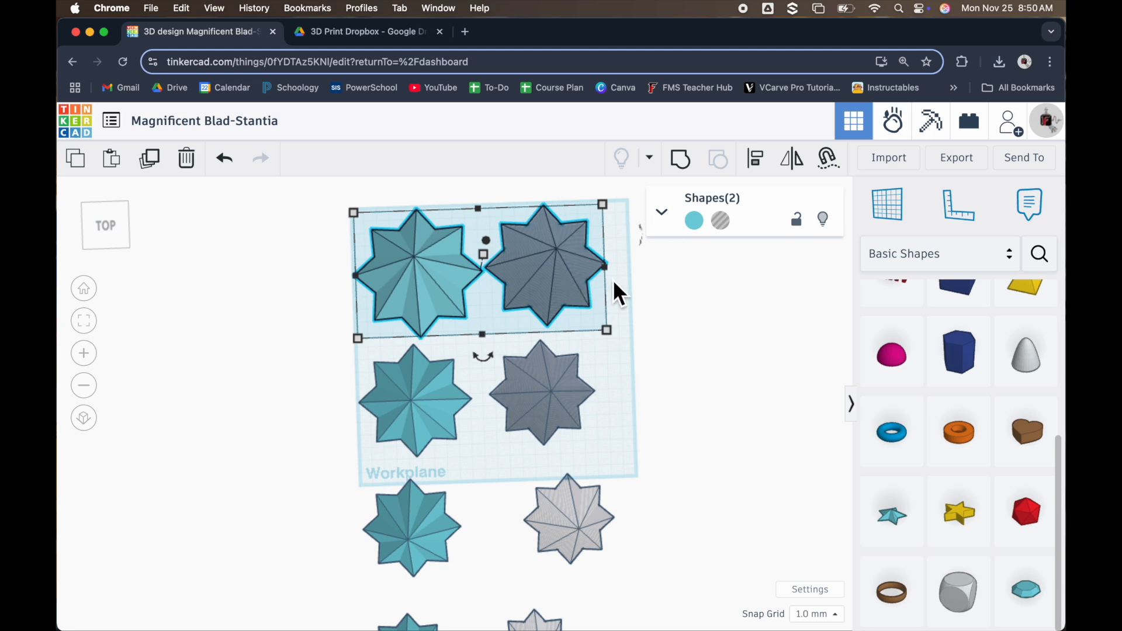
pyautogui.click(757, 167)
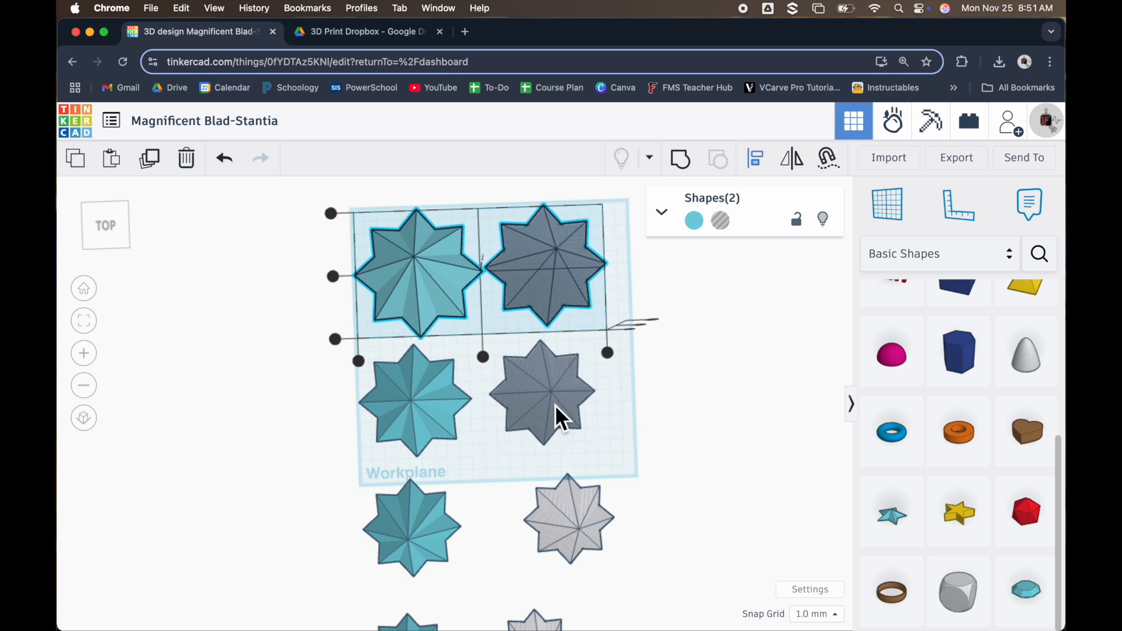
pyautogui.moveTo(658, 416); pyautogui.dragTo(670, 310, button='right')
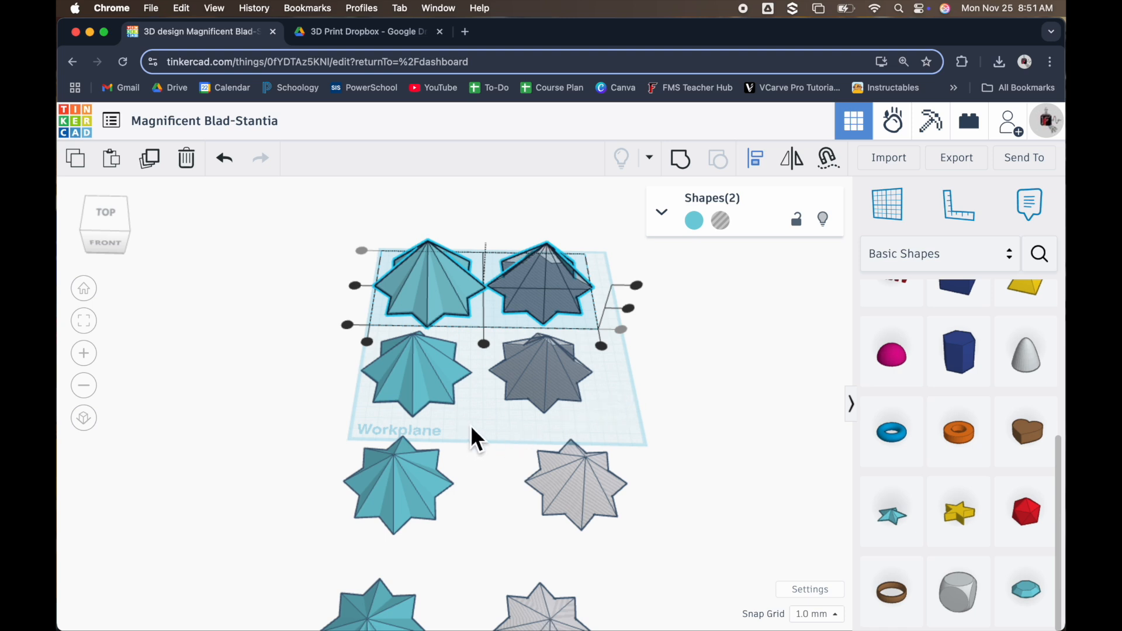
pyautogui.moveTo(471, 424); pyautogui.dragTo(468, 454, button='right')
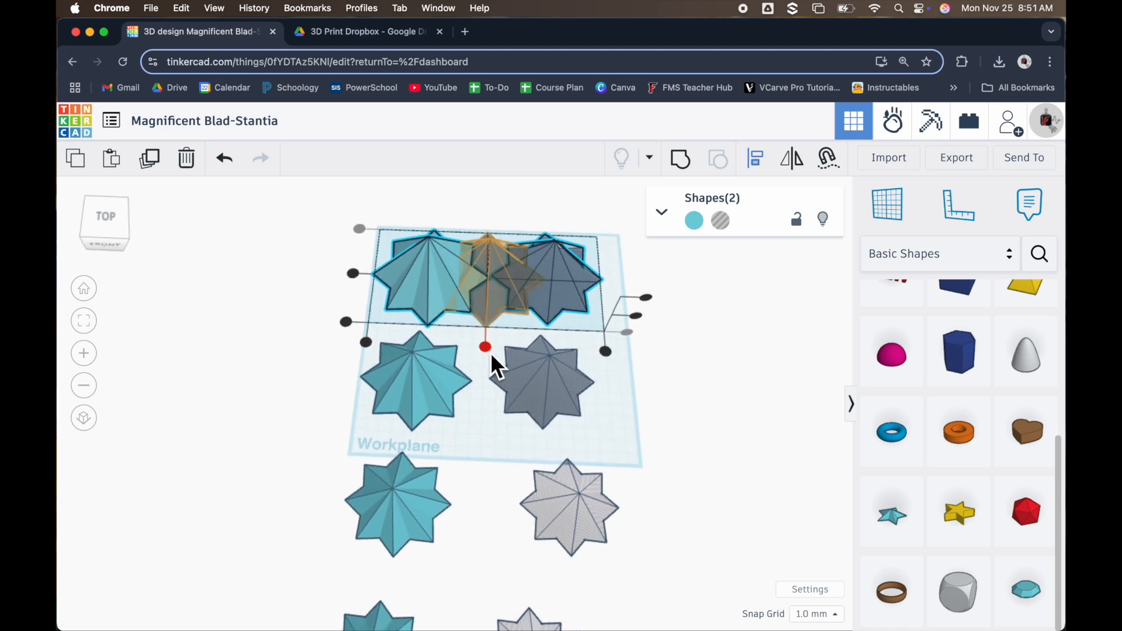
pyautogui.click(491, 353)
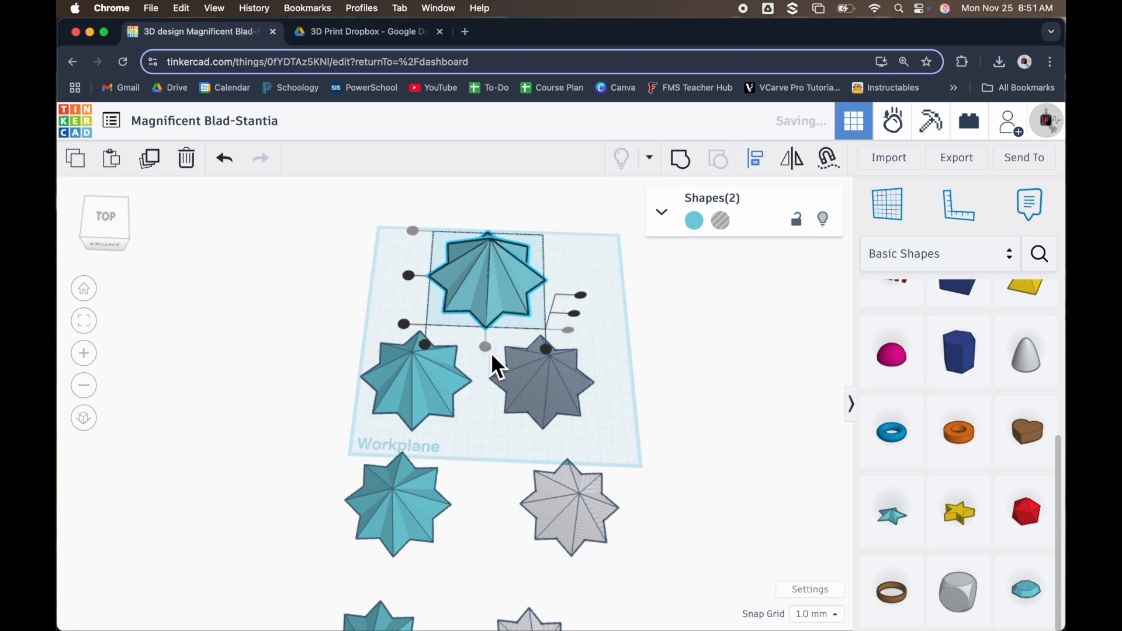
pyautogui.click(414, 278)
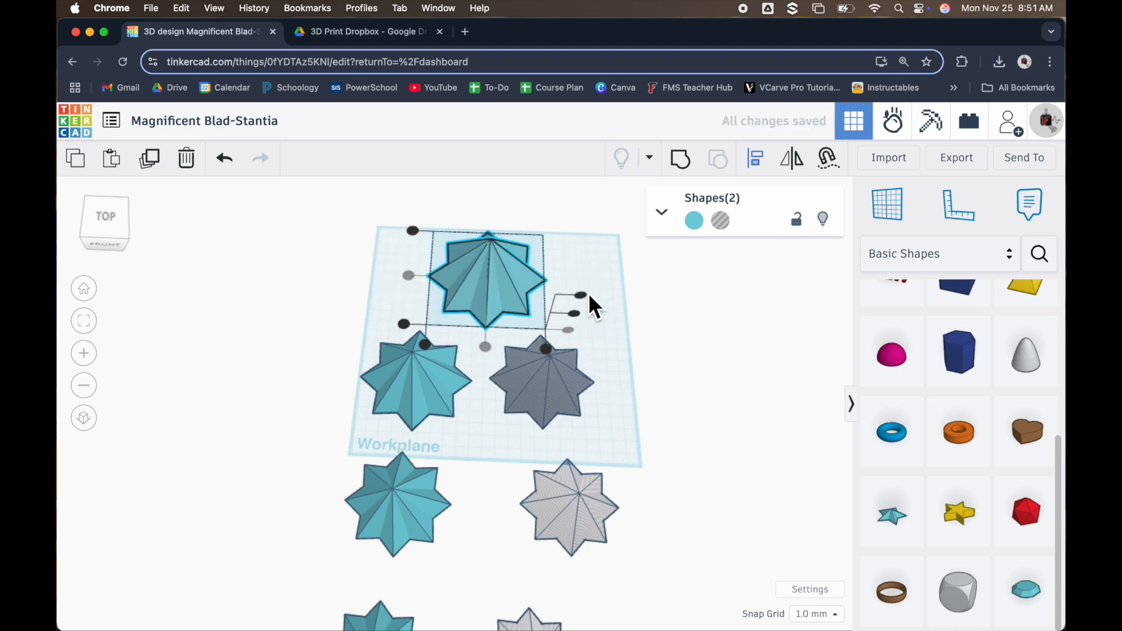
pyautogui.click(684, 164)
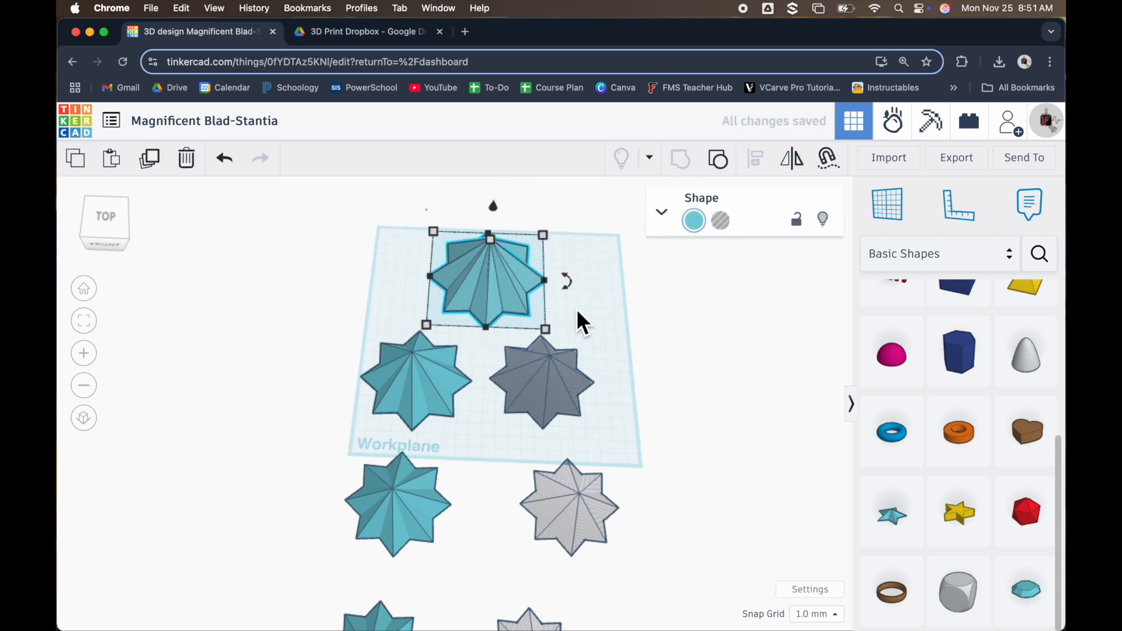
# Inspect the first hollow star from below, ungrouping it and grouping it again to compare the underside
pyautogui.click(564, 282)
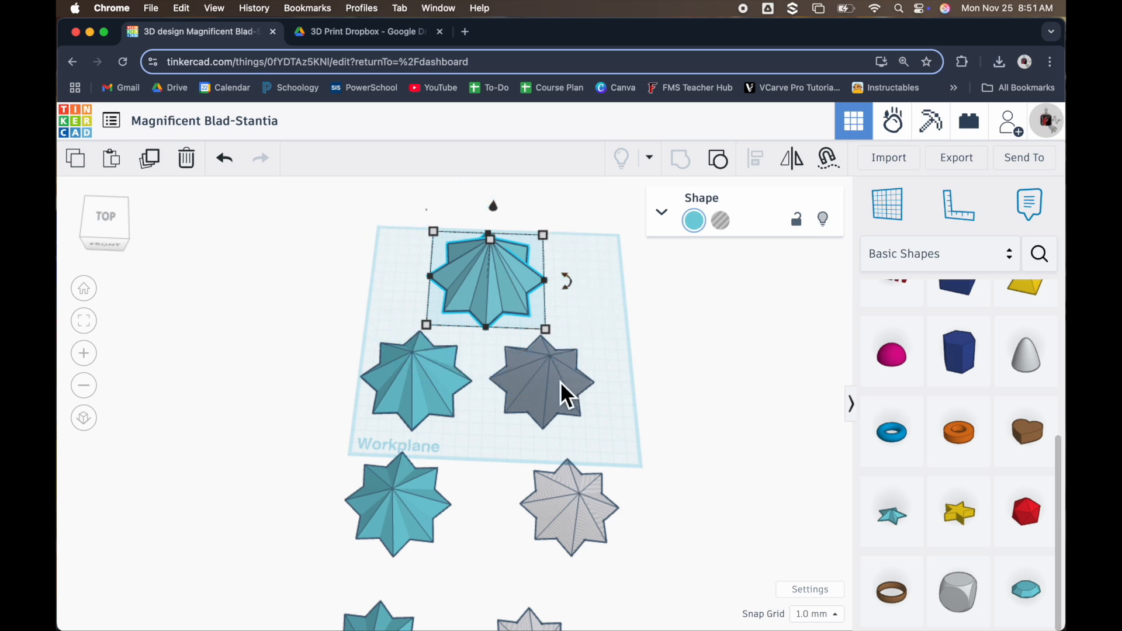
pyautogui.scroll(5, 517, 272)
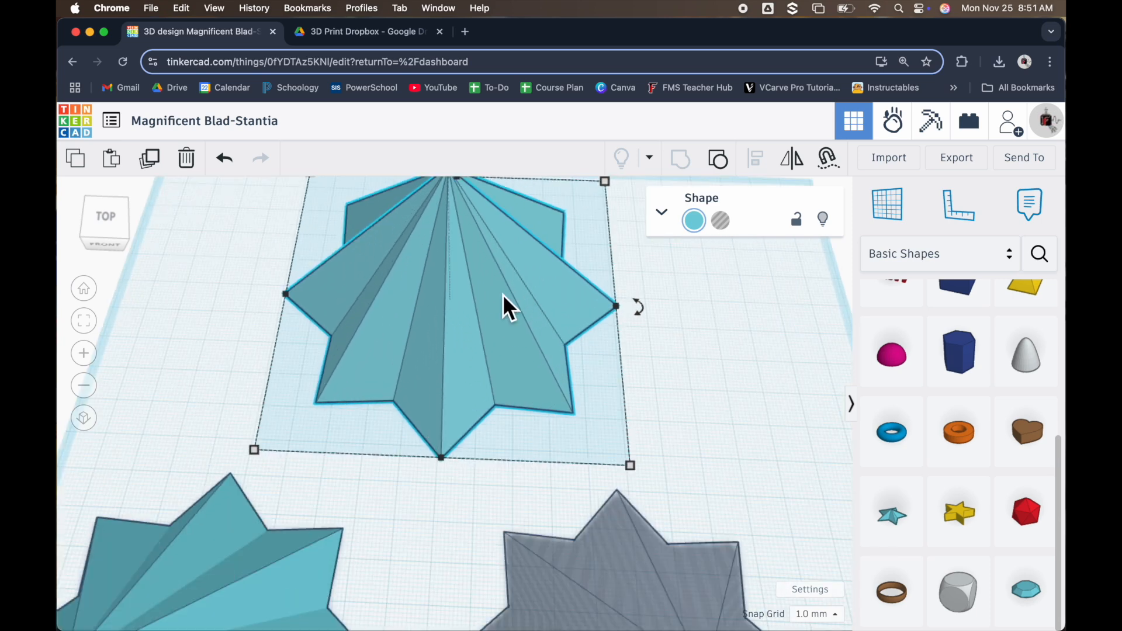
pyautogui.moveTo(504, 297); pyautogui.dragTo(287, 147, button='right')
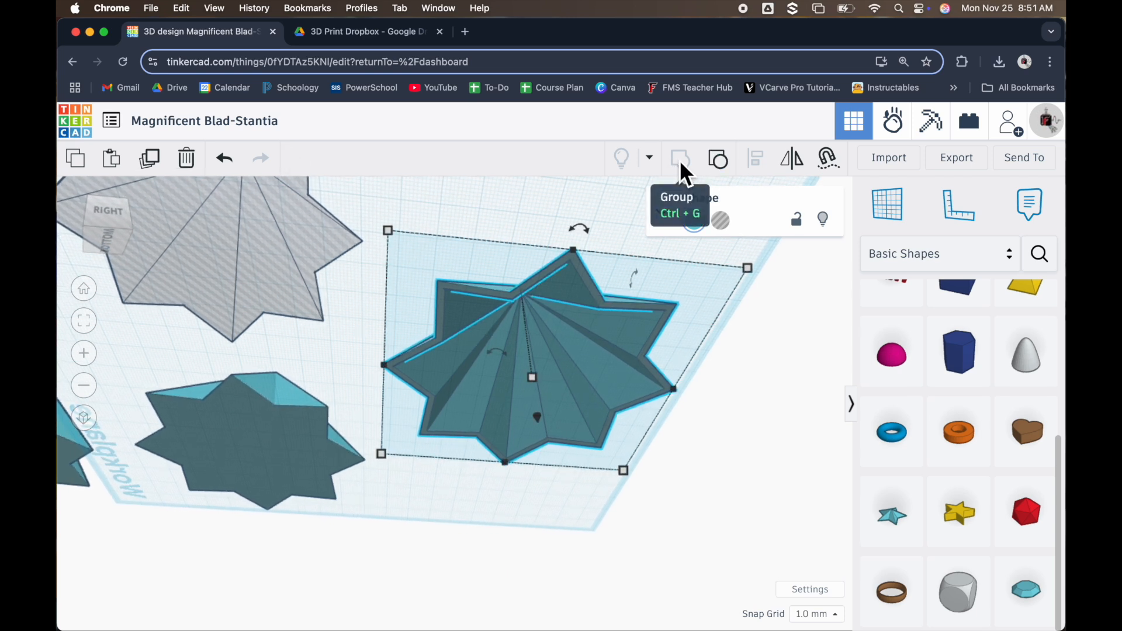
pyautogui.click(716, 162)
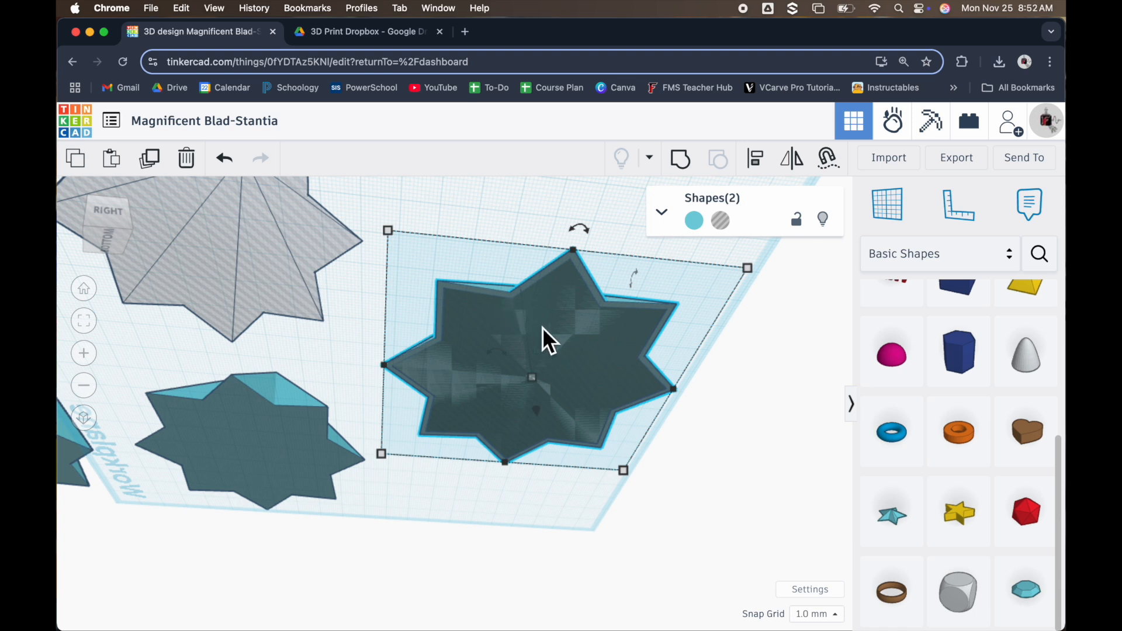
pyautogui.click(687, 170)
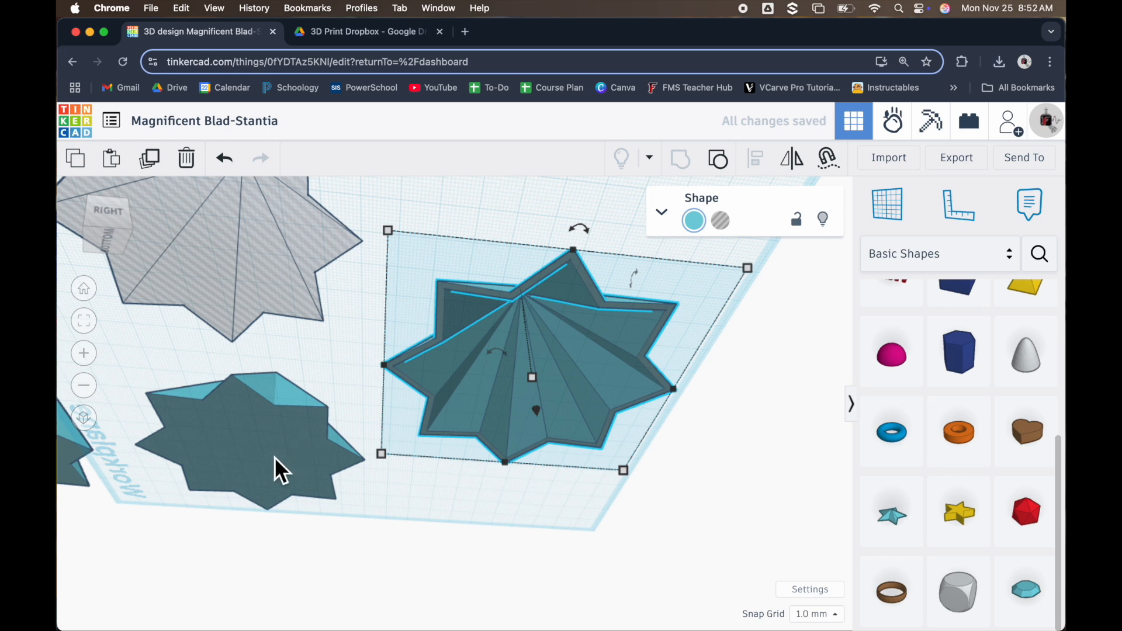
# Centre the second row's solid and hole stars on each other in width and length, then group them
pyautogui.moveTo(450, 426); pyautogui.dragTo(298, 412, button='right')
pyautogui.click(442, 514)
pyautogui.moveTo(268, 422); pyautogui.dragTo(632, 492)
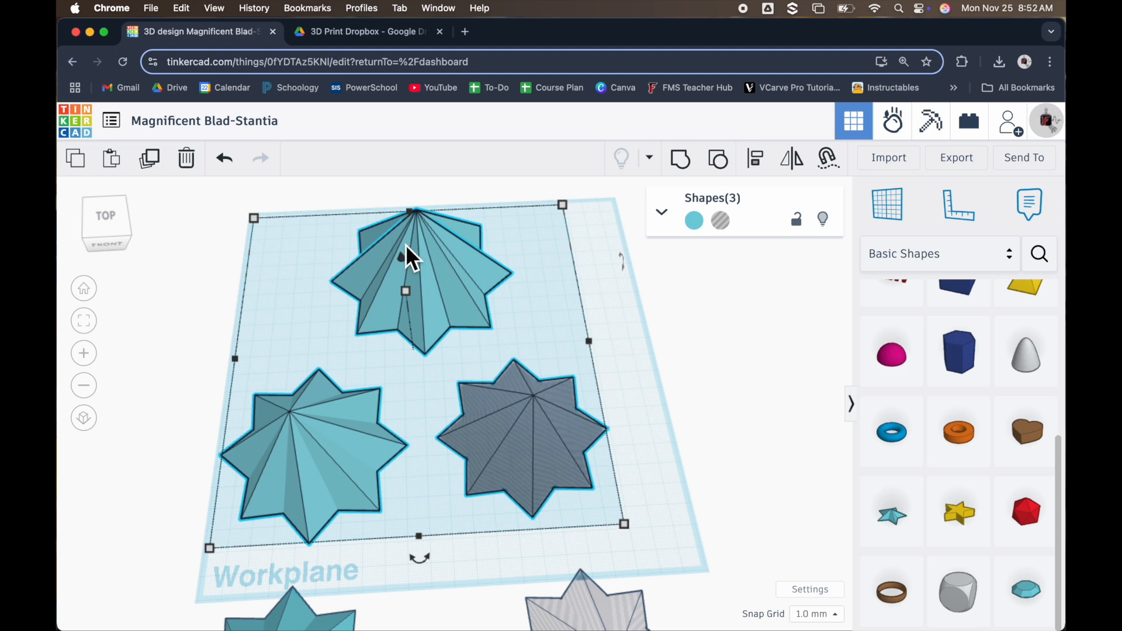
pyautogui.moveTo(683, 448); pyautogui.dragTo(242, 442)
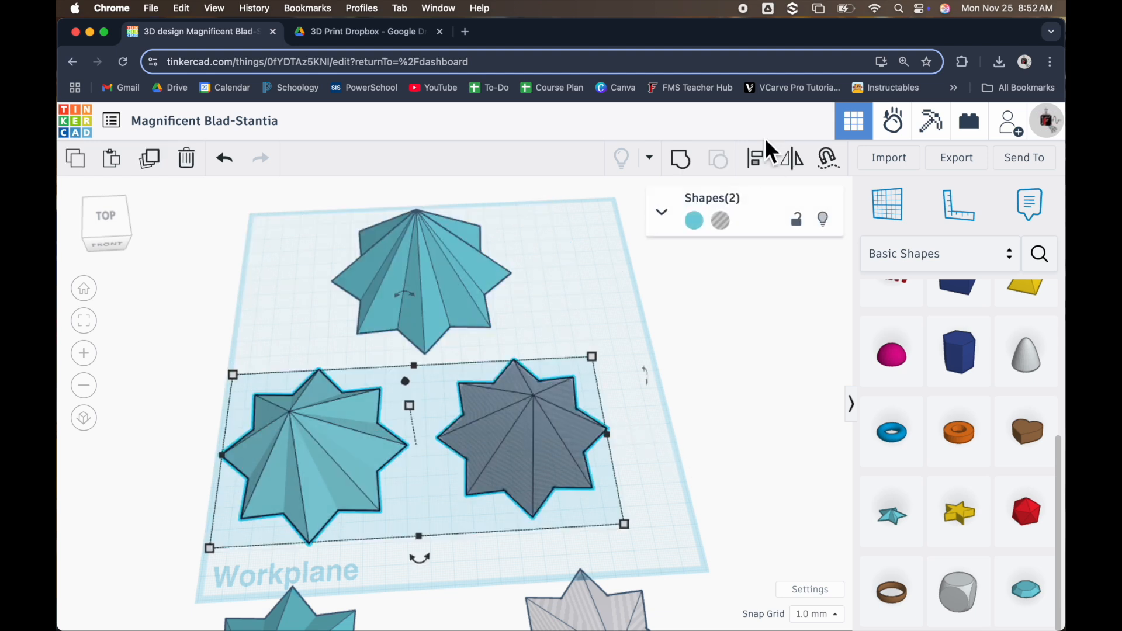
pyautogui.click(755, 163)
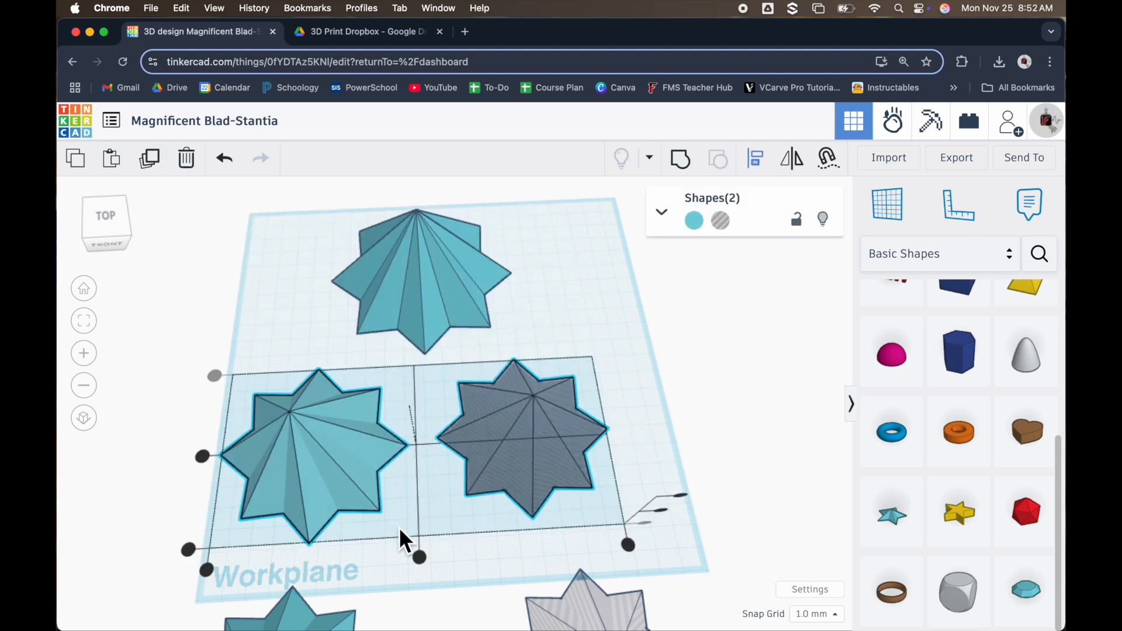
pyautogui.click(419, 555)
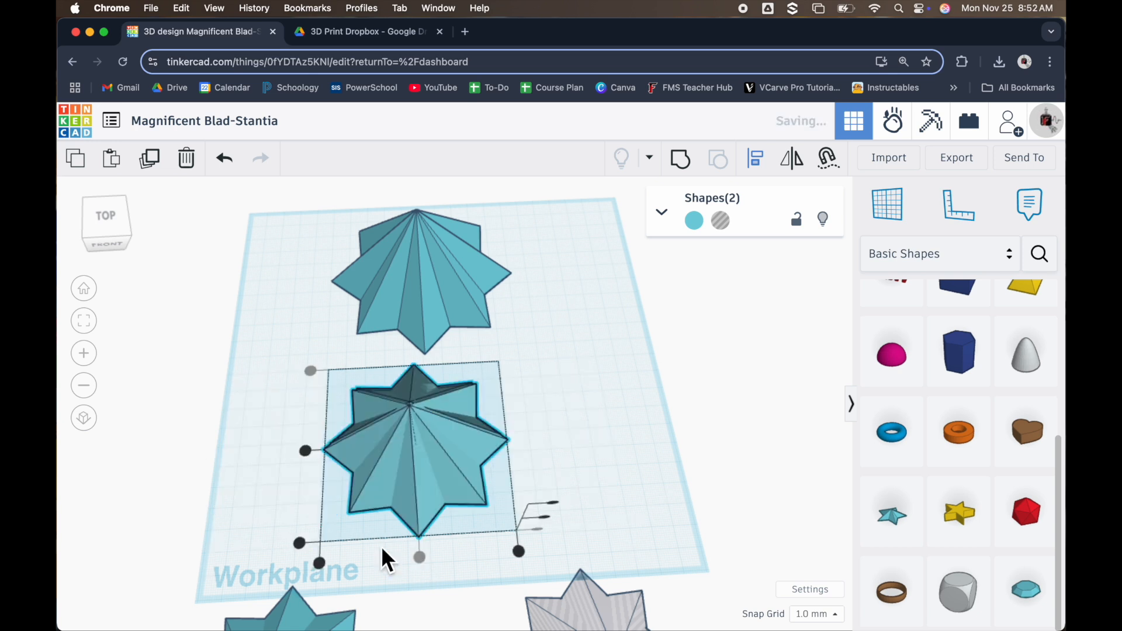
pyautogui.click(312, 454)
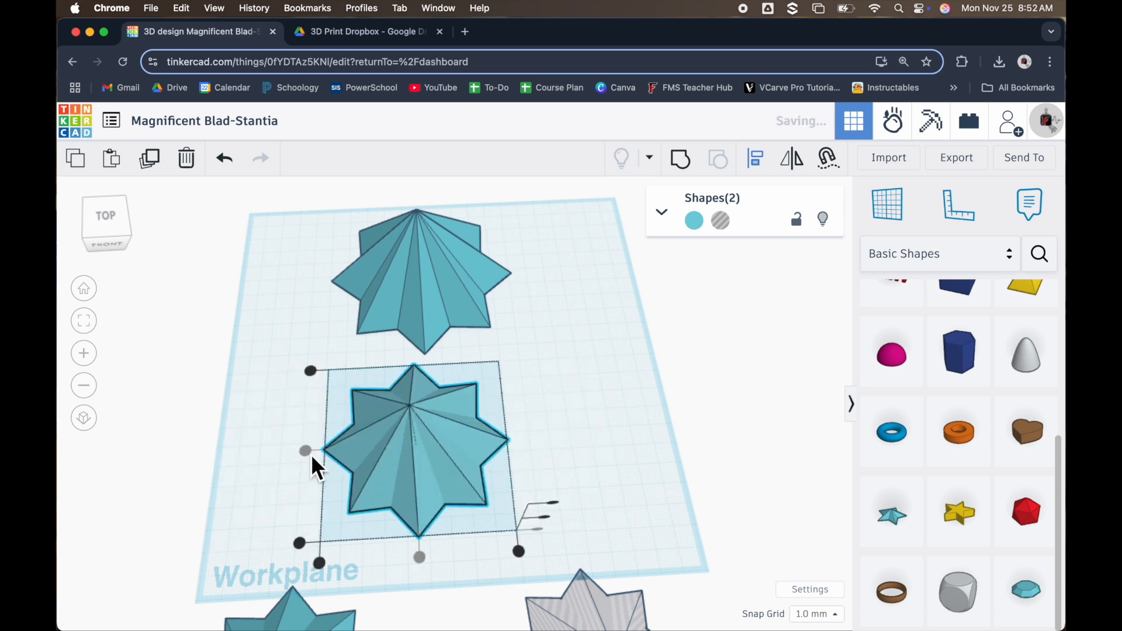
pyautogui.click(680, 158)
# Centre the third row's solid and hole stars on each other in width and length, then group them
pyautogui.scroll(-8, 557, 462)
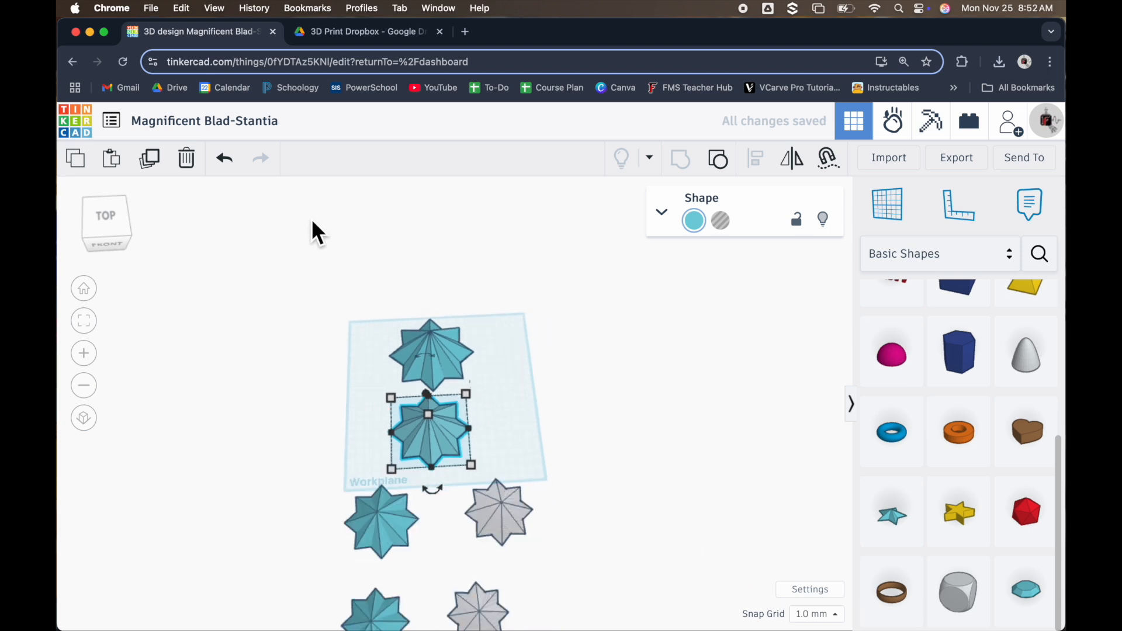
pyautogui.scroll(3, 208, 479)
pyautogui.click(302, 449)
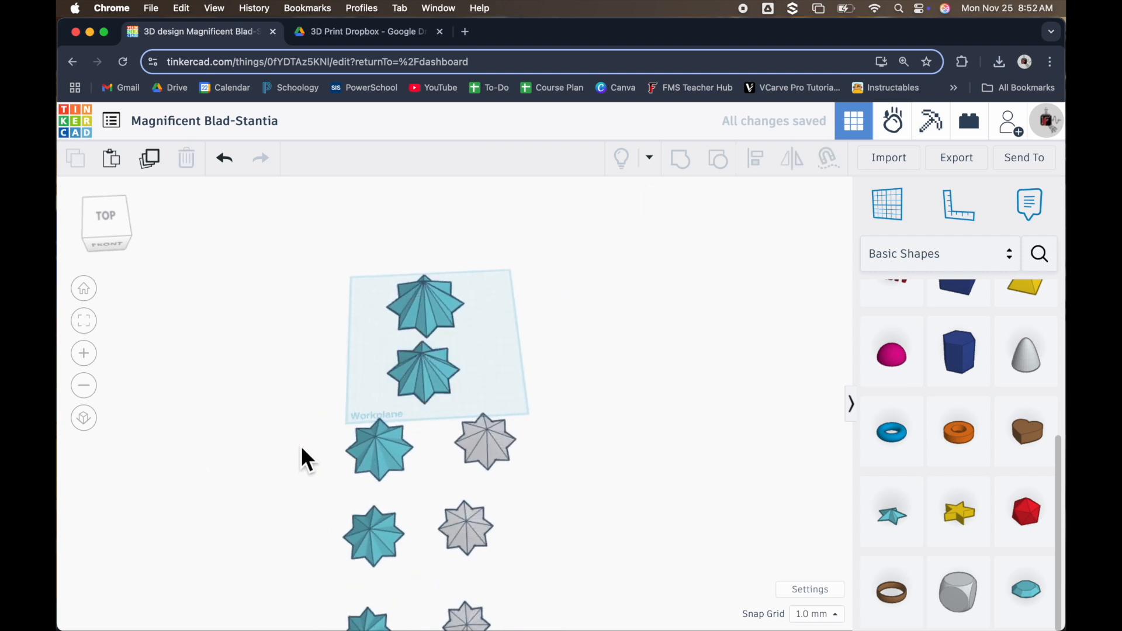
pyautogui.moveTo(427, 442); pyautogui.dragTo(512, 451)
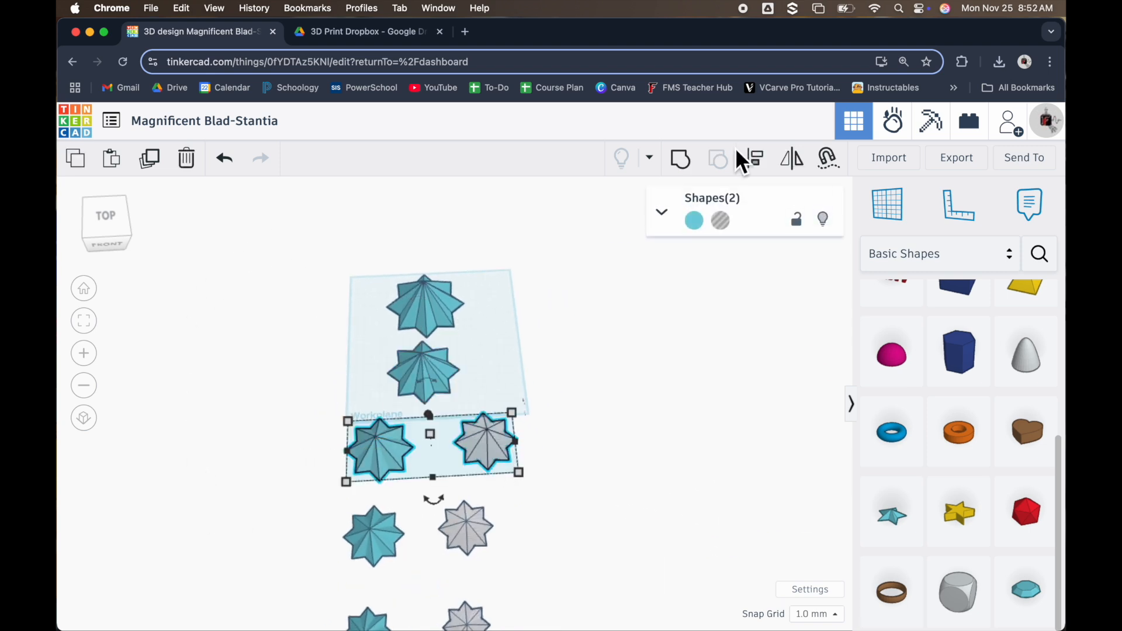
pyautogui.click(757, 158)
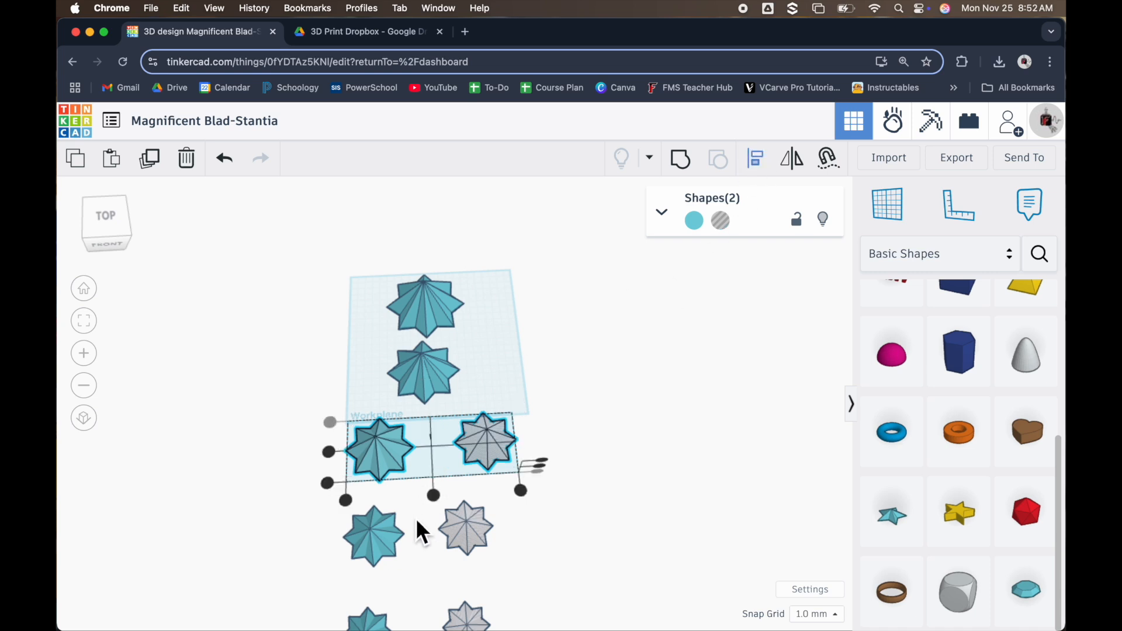
pyautogui.click(433, 496)
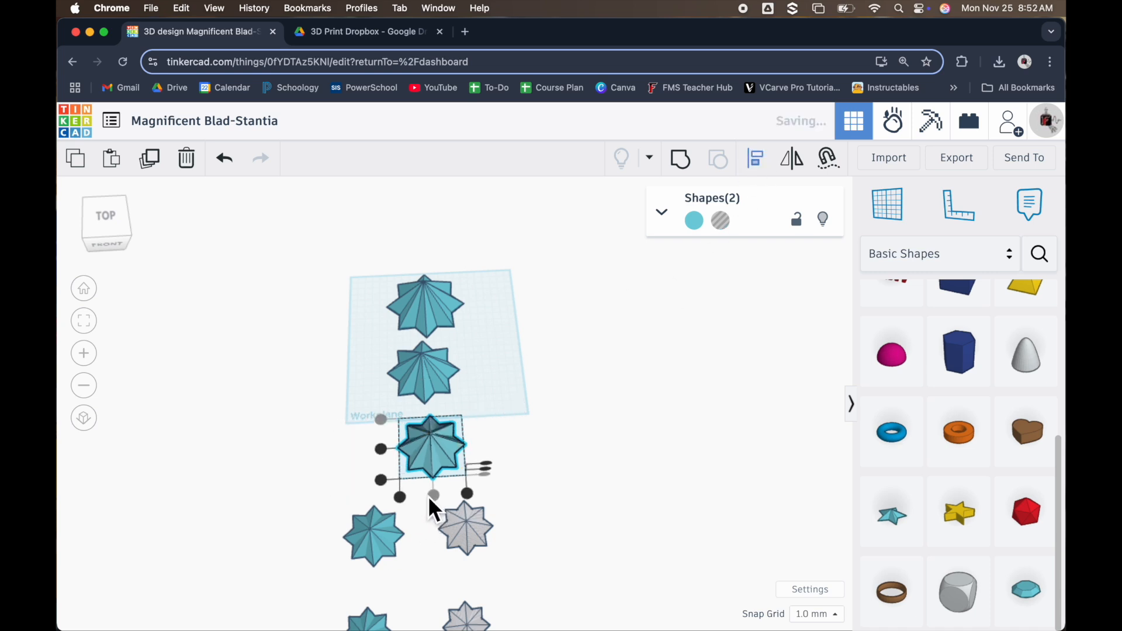
pyautogui.click(384, 454)
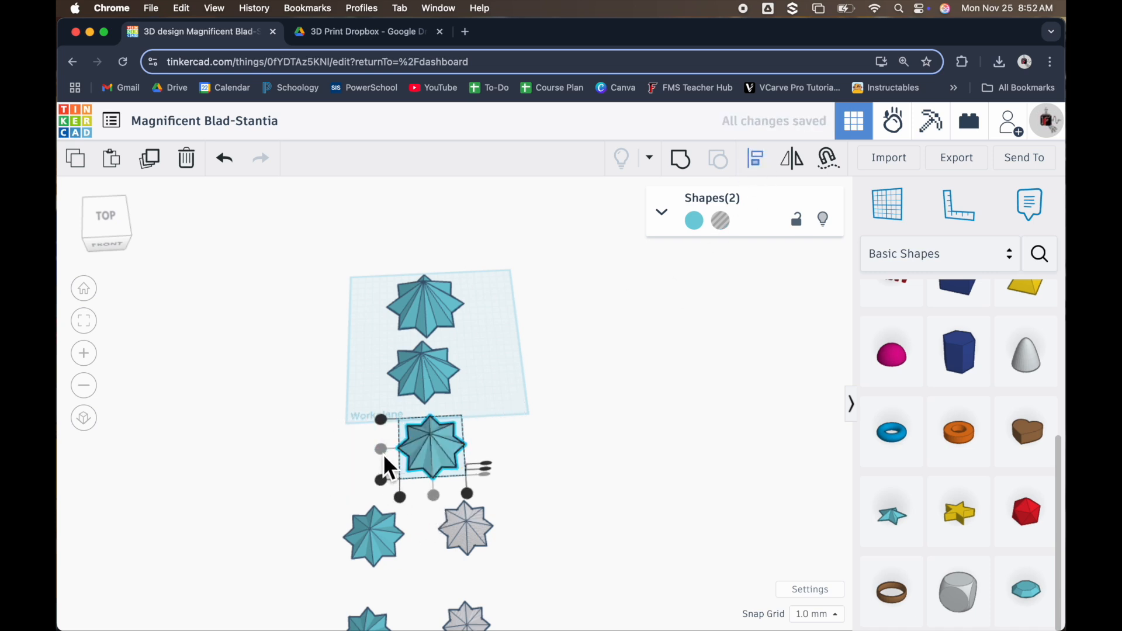
pyautogui.click(680, 160)
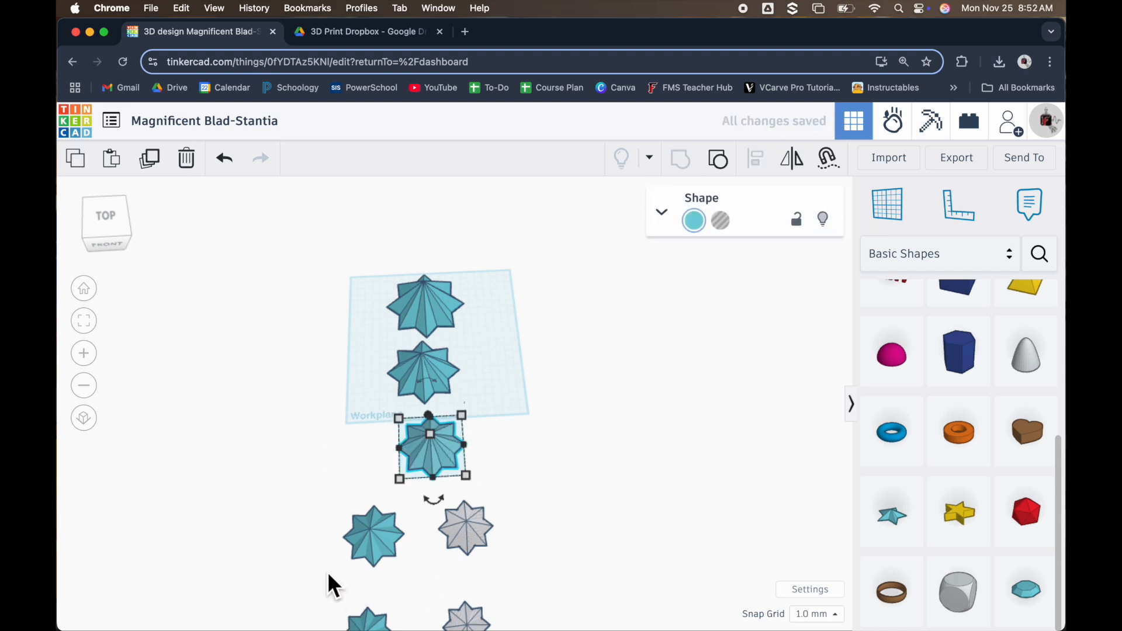
# Centre the fourth row's solid and hole stars on each other in width and length, then group them
pyautogui.moveTo(305, 535); pyautogui.dragTo(519, 541)
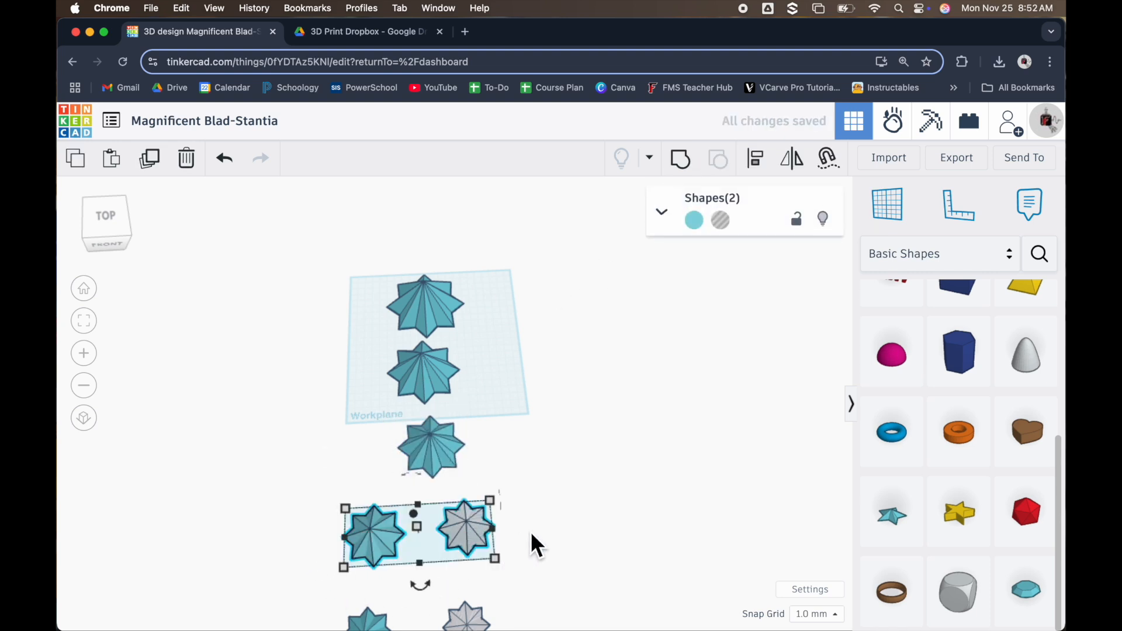
pyautogui.click(763, 173)
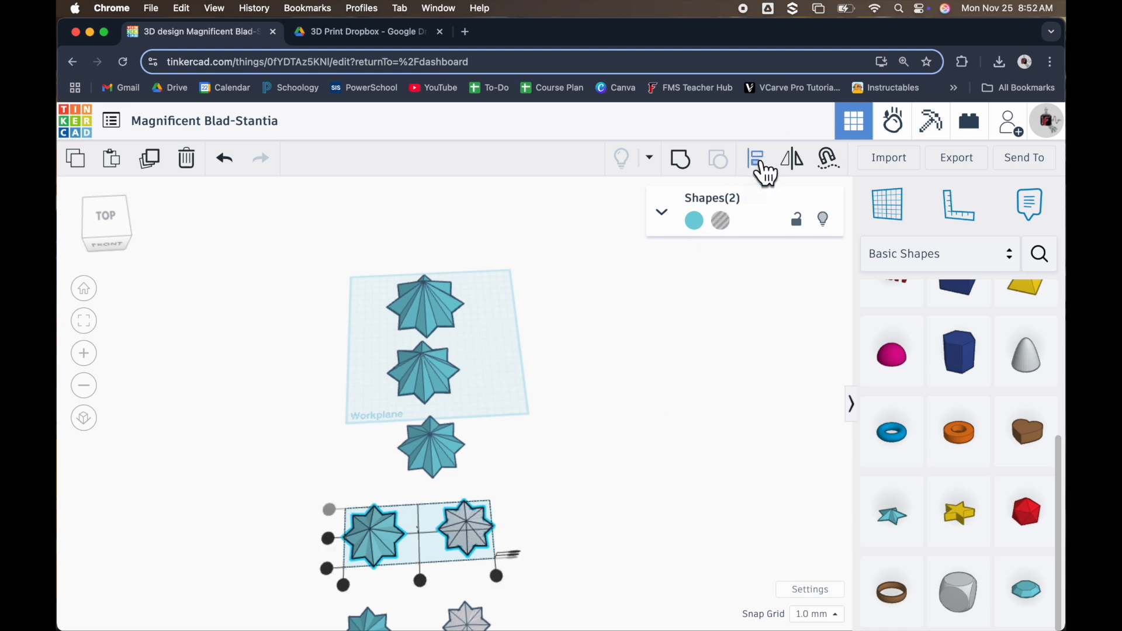
pyautogui.click(420, 580)
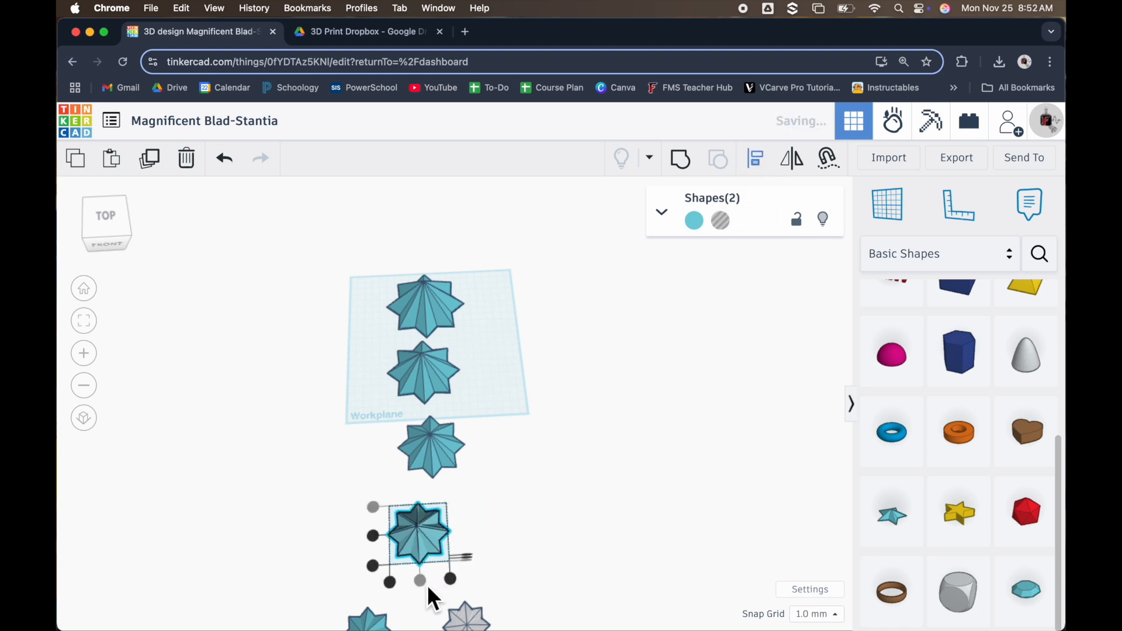
pyautogui.click(373, 536)
pyautogui.click(680, 169)
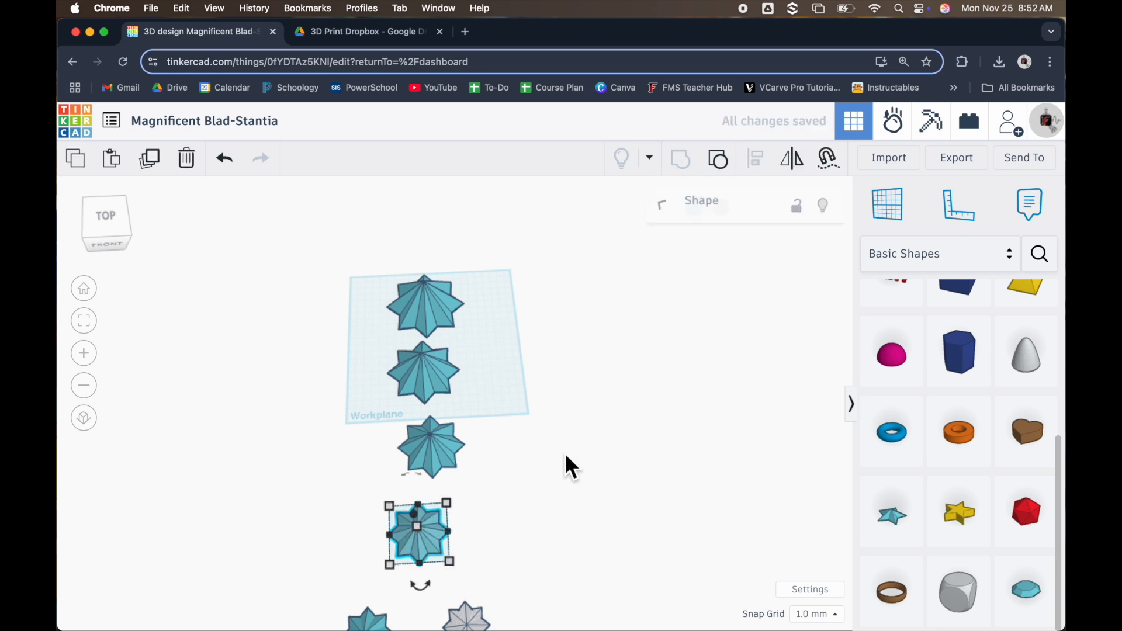
# Centre the fifth row's solid and hole stars on each other in width and length, then group them
pyautogui.scroll(-3, 444, 579)
pyautogui.click(402, 627)
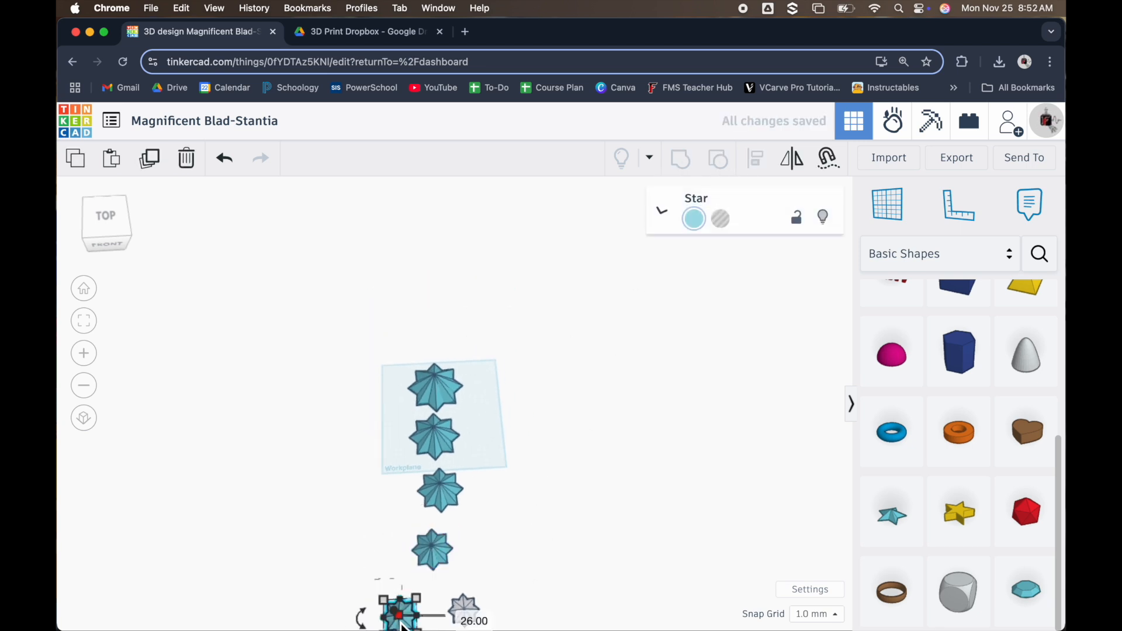
pyautogui.moveTo(339, 588); pyautogui.dragTo(496, 622)
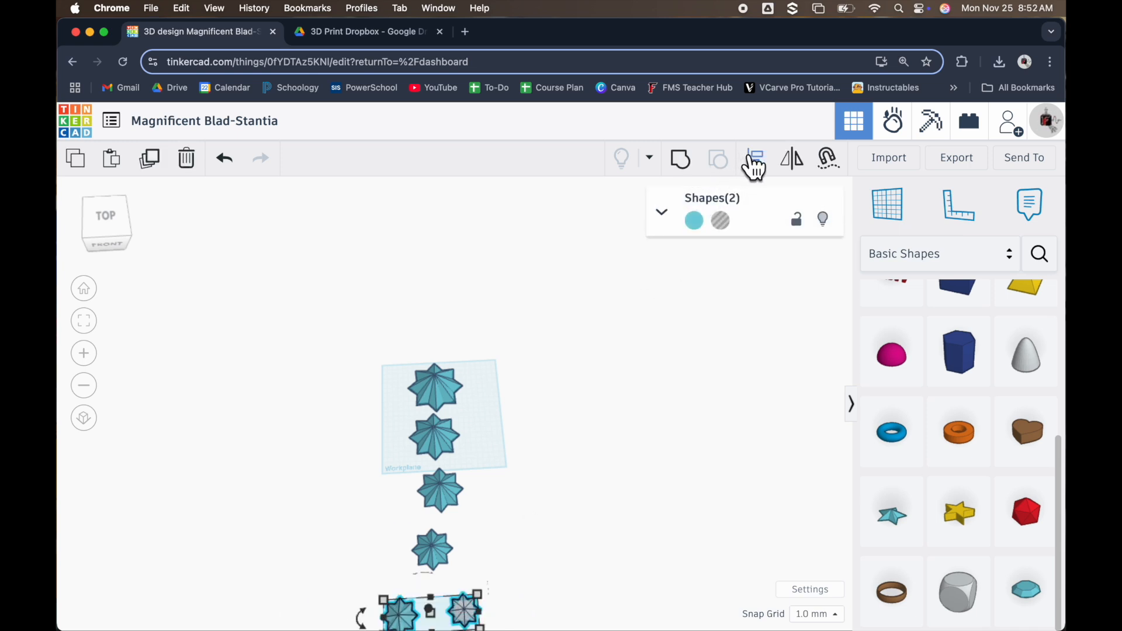
pyautogui.scroll(-2, 327, 581)
pyautogui.scroll(-3, 175, 286)
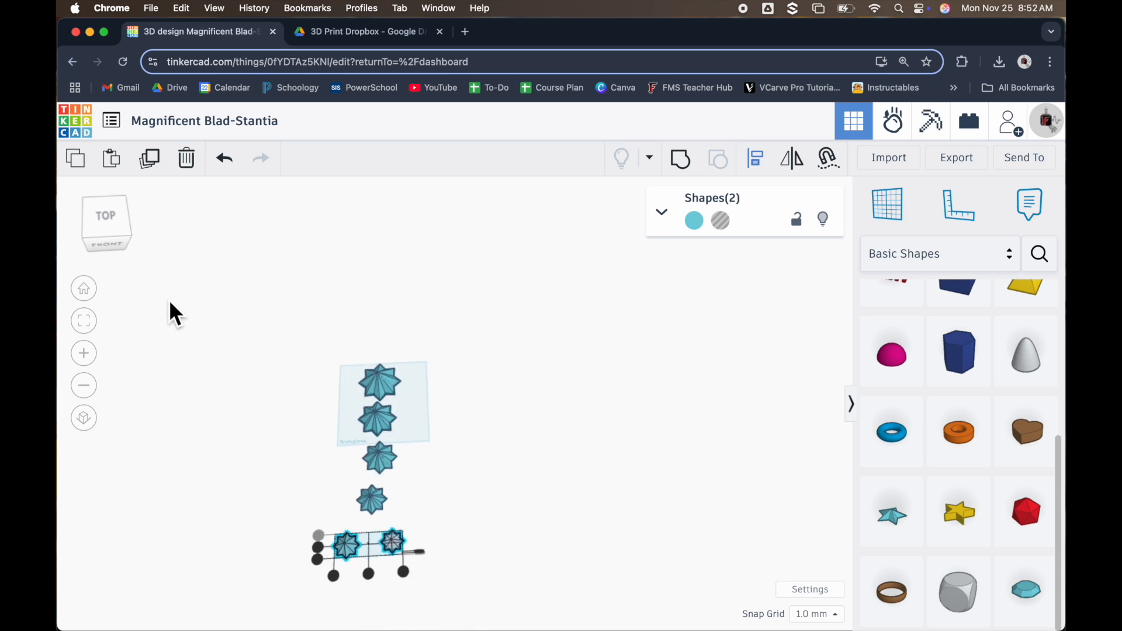
pyautogui.click(302, 528)
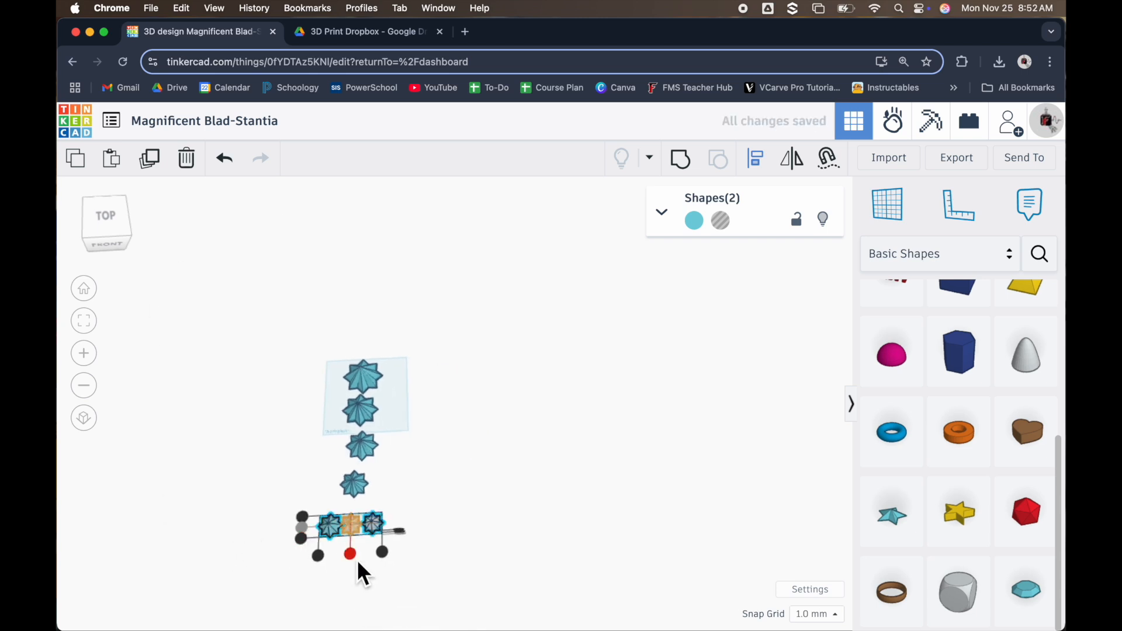
pyautogui.click(354, 557)
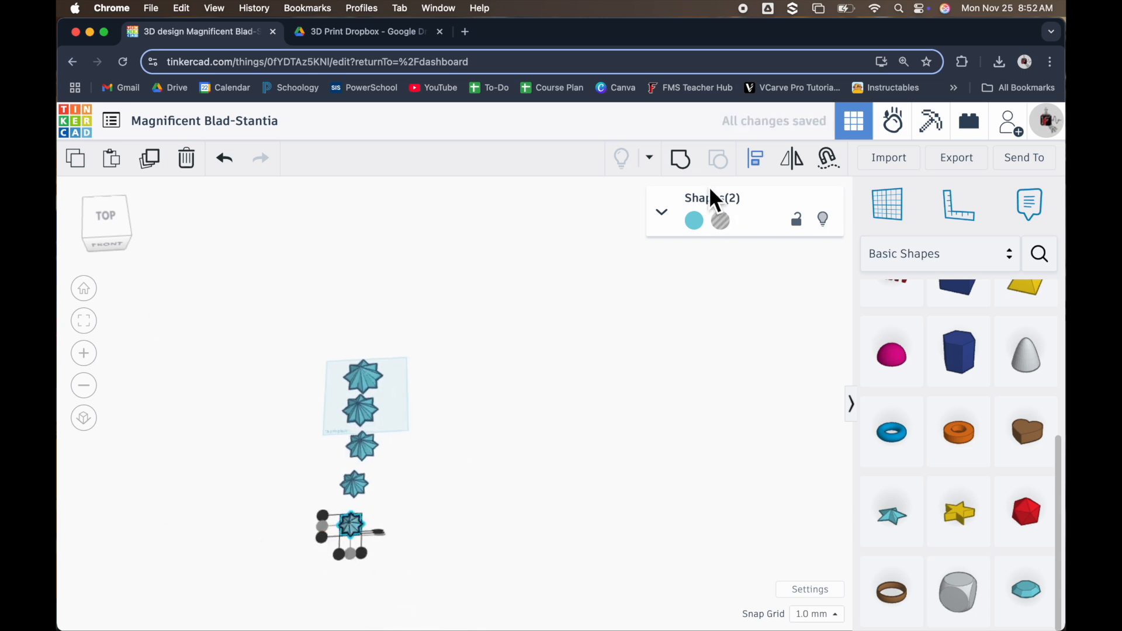
pyautogui.click(684, 166)
pyautogui.click(405, 551)
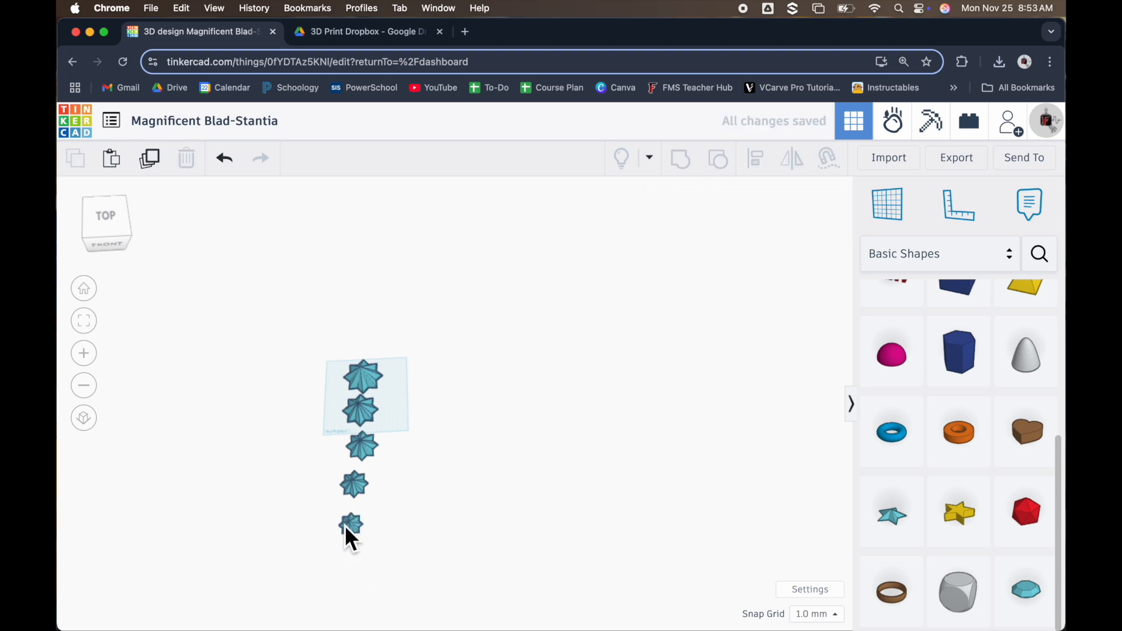
# Move the two smallest hollow stars back along the row, closing the gaps to the larger ones
pyautogui.scroll(5, 302, 553)
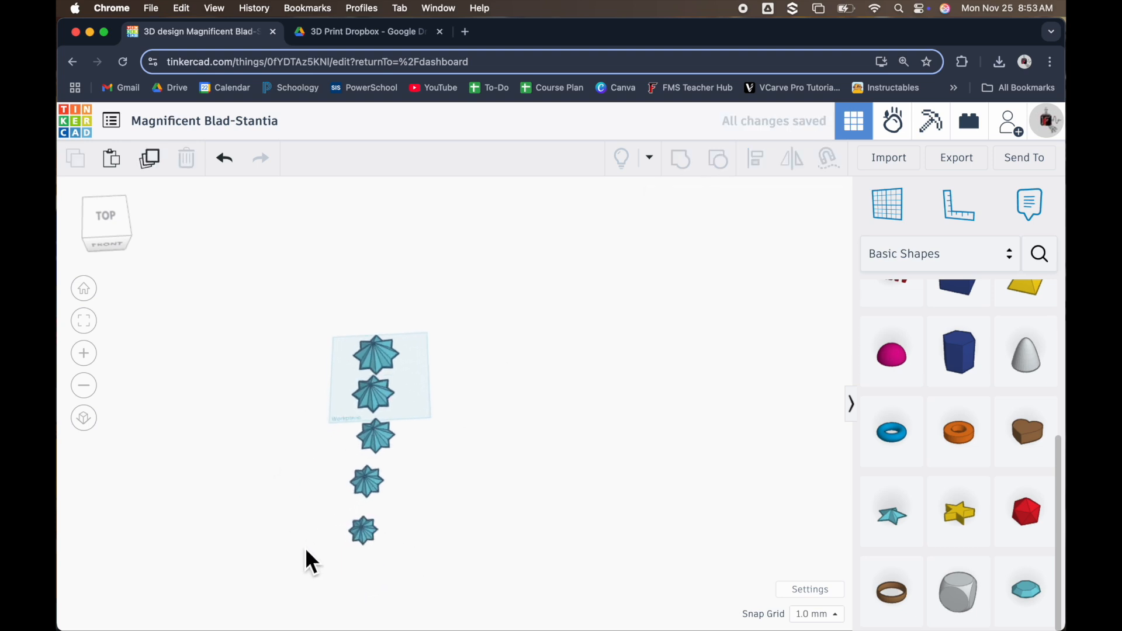
pyautogui.scroll(3, 409, 517)
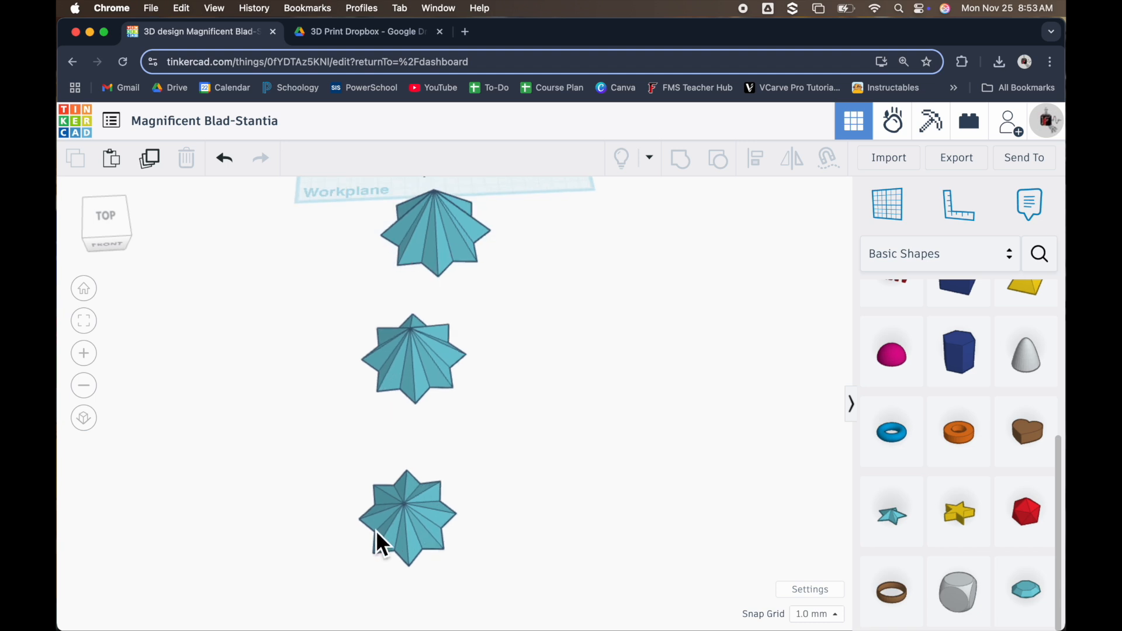
pyautogui.moveTo(436, 513); pyautogui.dragTo(428, 449)
pyautogui.moveTo(420, 342); pyautogui.dragTo(433, 314)
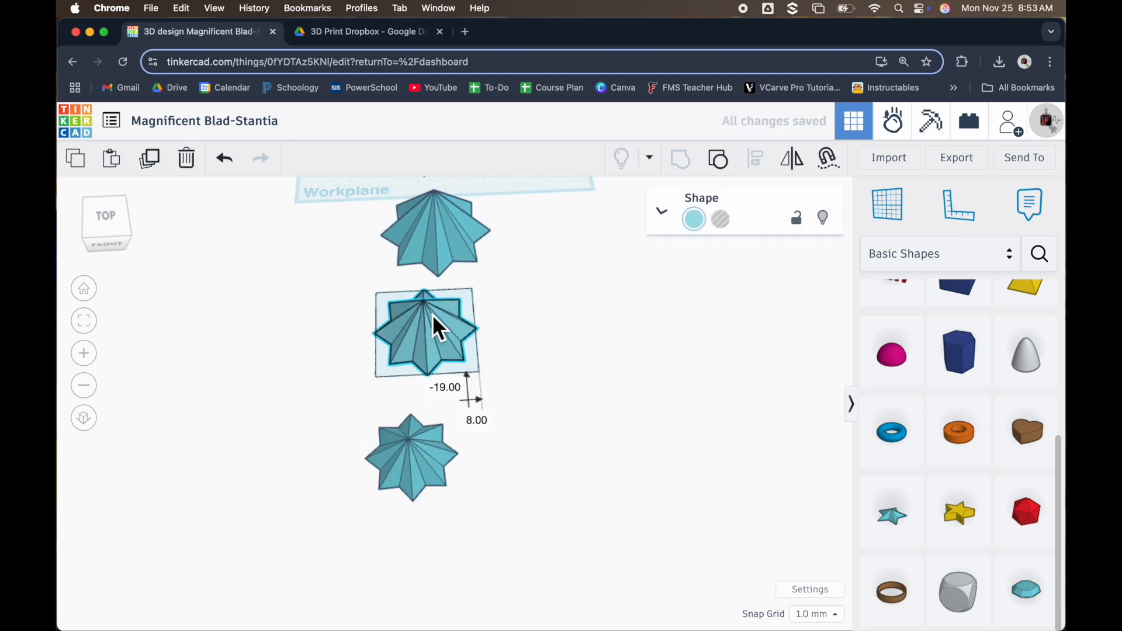
pyautogui.moveTo(429, 445); pyautogui.dragTo(435, 413)
pyautogui.moveTo(485, 463); pyautogui.dragTo(560, 320, button='right')
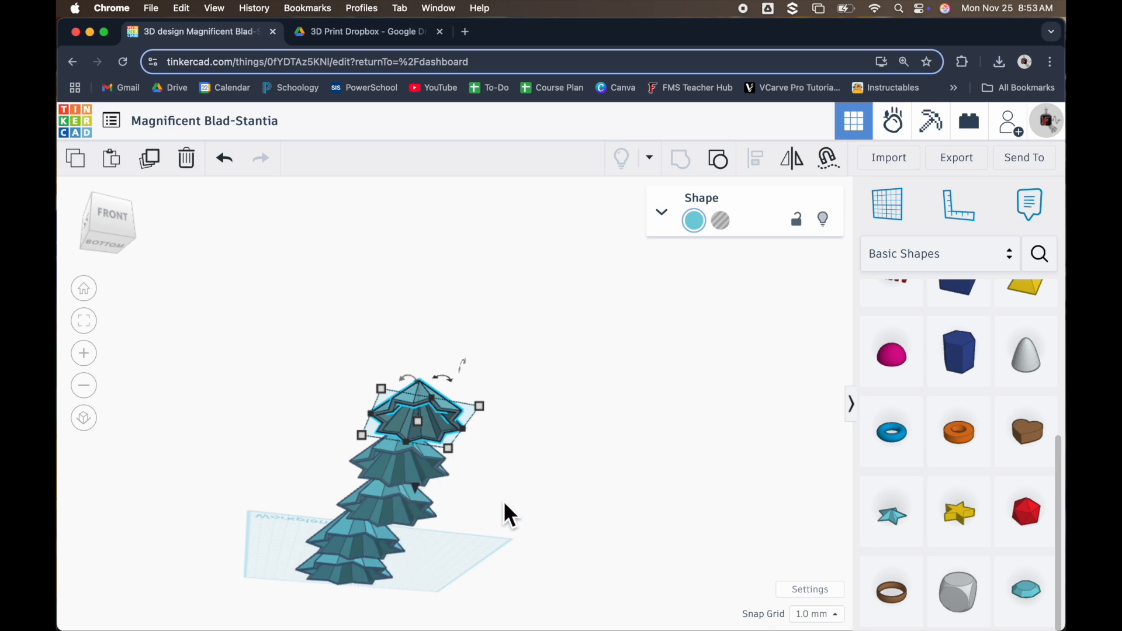
pyautogui.moveTo(397, 548); pyautogui.dragTo(398, 550)
pyautogui.moveTo(458, 476); pyautogui.dragTo(369, 378, button='right')
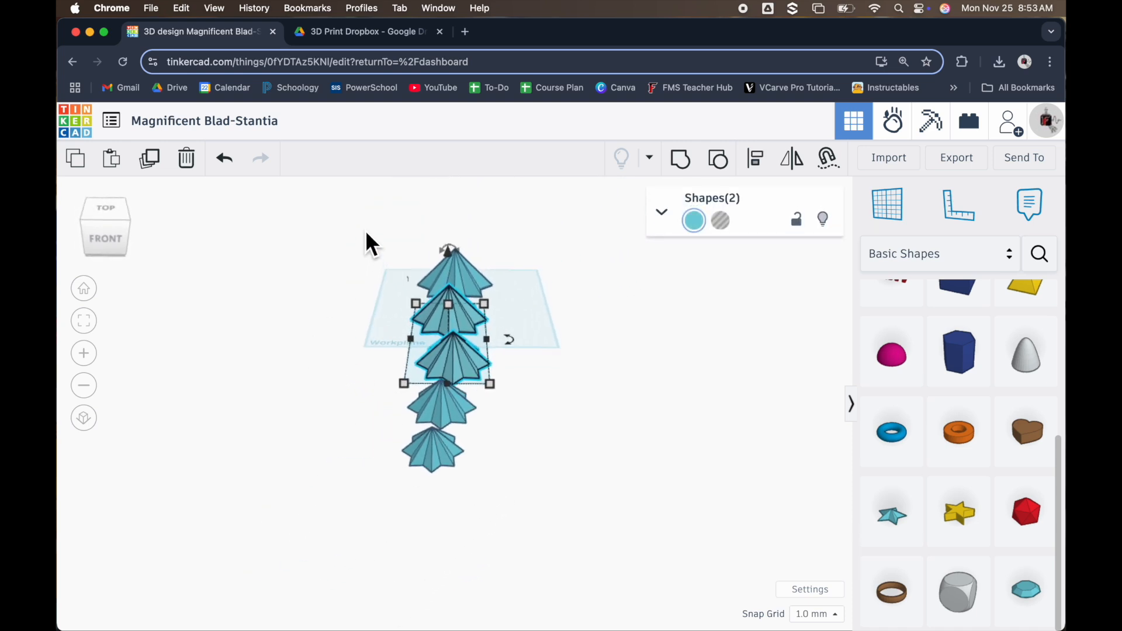
# Centre all five hollow stars on one another in width and length, then group them into one shape
pyautogui.moveTo(374, 233); pyautogui.dragTo(519, 496)
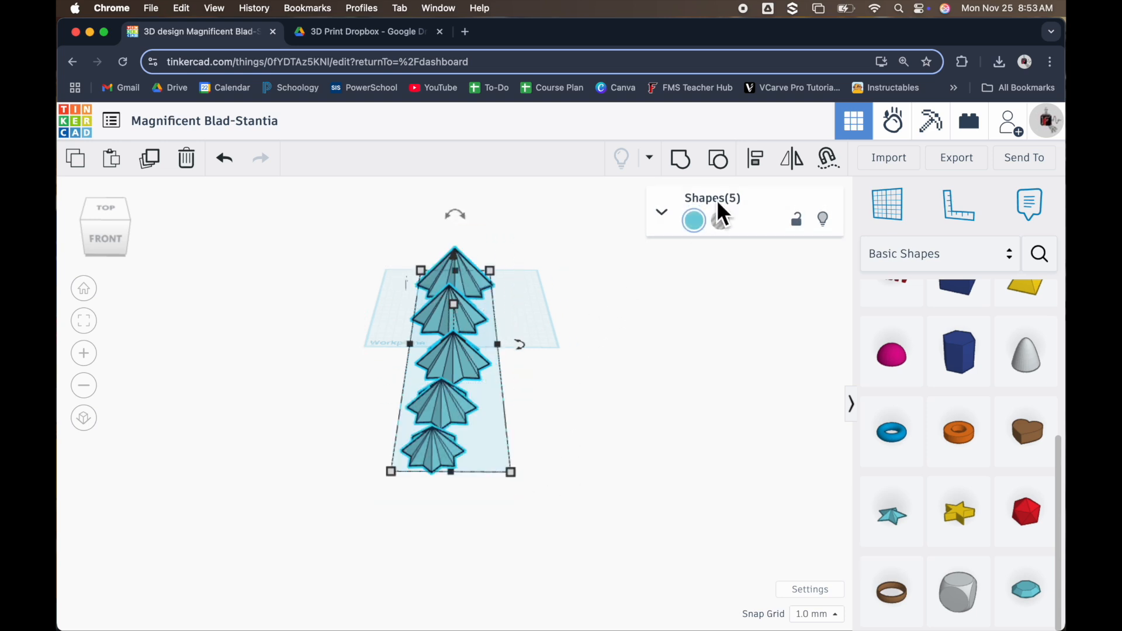
pyautogui.click(755, 165)
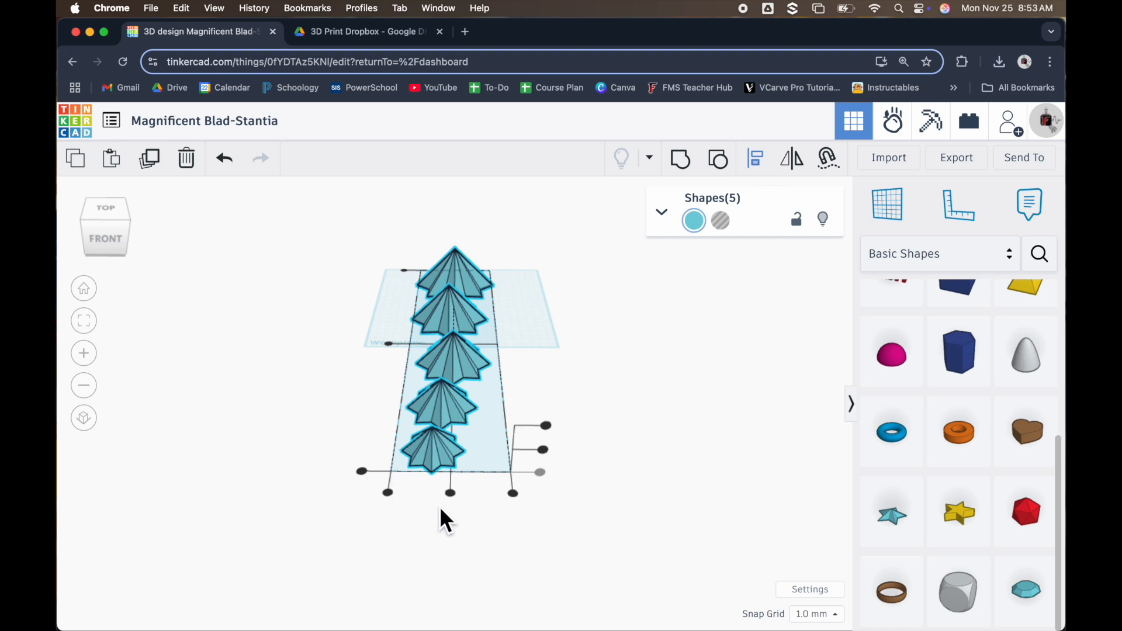
pyautogui.click(456, 499)
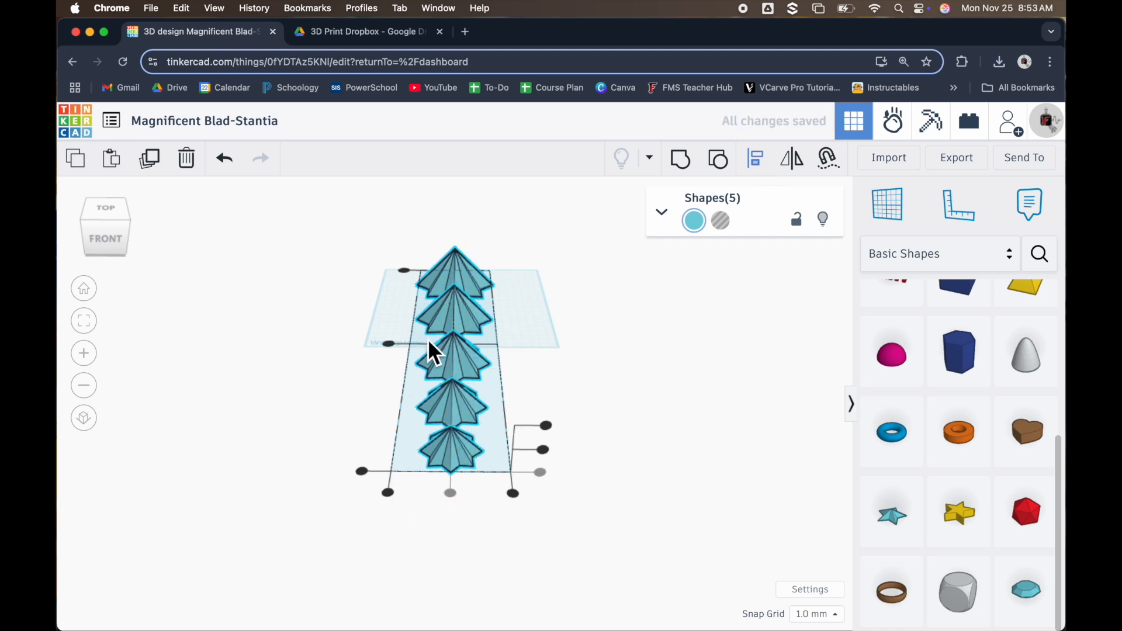
pyautogui.click(391, 346)
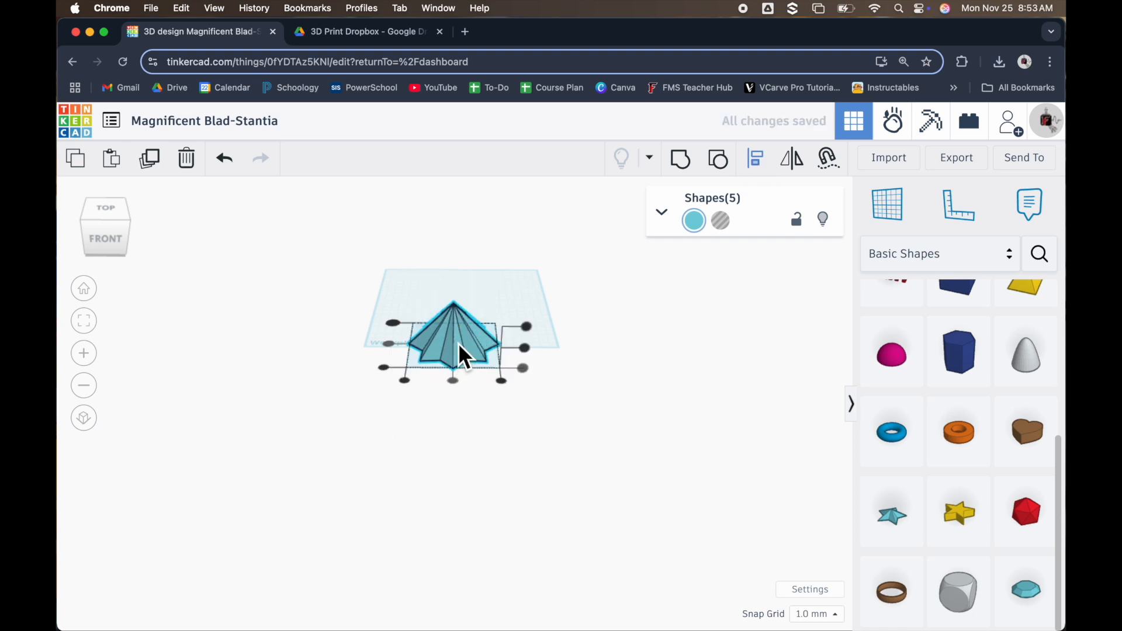
pyautogui.moveTo(553, 270); pyautogui.dragTo(409, 395)
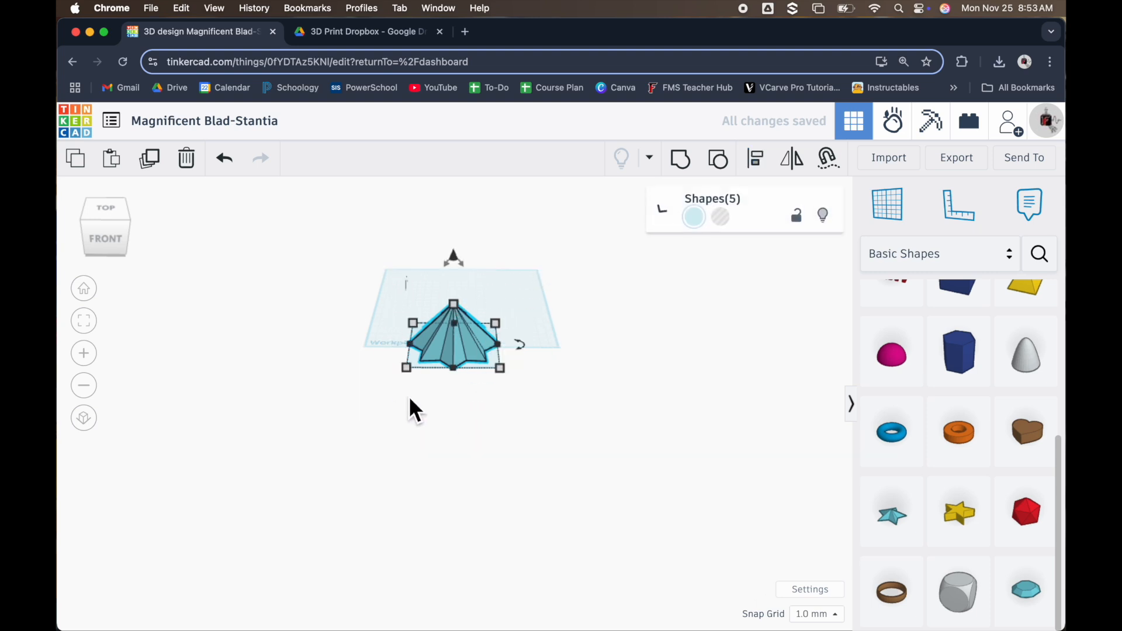
pyautogui.click(684, 164)
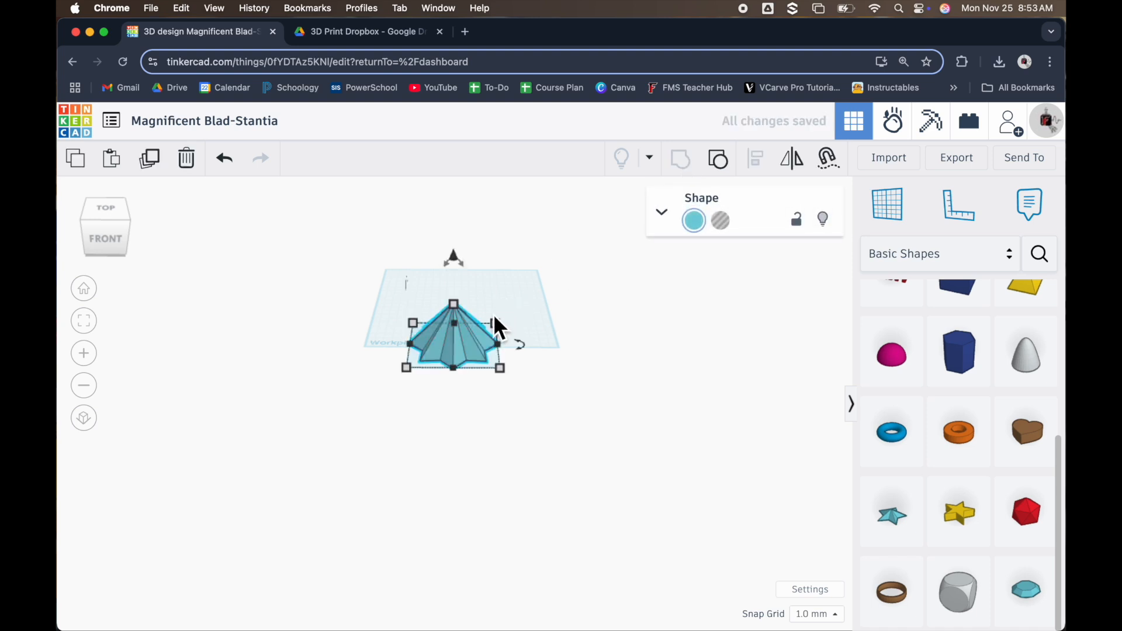
# Move the grouped star back onto the workplane and inspect it from several angles
pyautogui.moveTo(461, 350); pyautogui.dragTo(462, 292)
pyautogui.scroll(5, 463, 300)
pyautogui.moveTo(466, 401); pyautogui.dragTo(411, 436, button='right')
pyautogui.moveTo(387, 417); pyautogui.dragTo(355, 428)
pyautogui.moveTo(356, 429); pyautogui.dragTo(470, 377, button='right')
pyautogui.scroll(2, 483, 344)
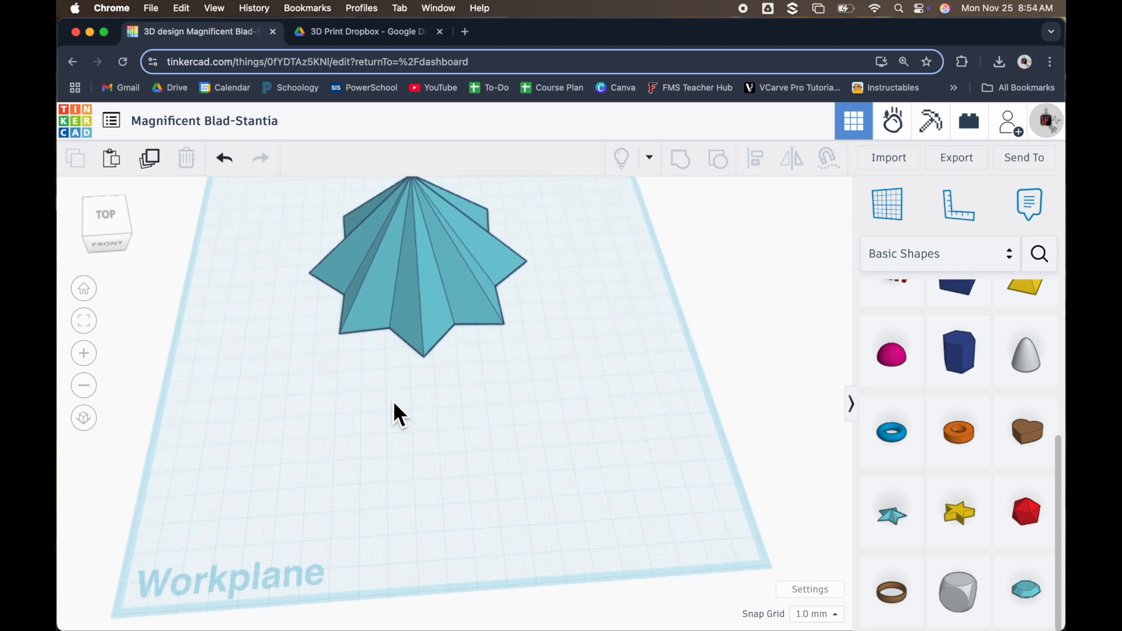
pyautogui.moveTo(431, 424); pyautogui.dragTo(336, 308, button='right')
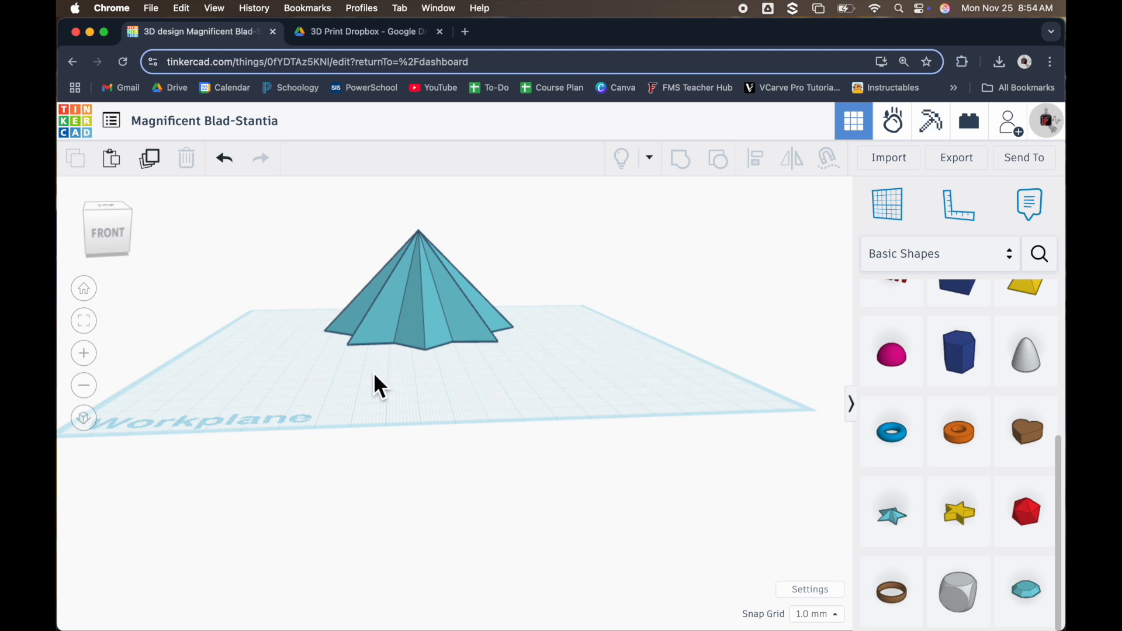
# Place a 20 mm box on the workplane in front of the grouped star and turn it into a hole
pyautogui.scroll(5, 1031, 475)
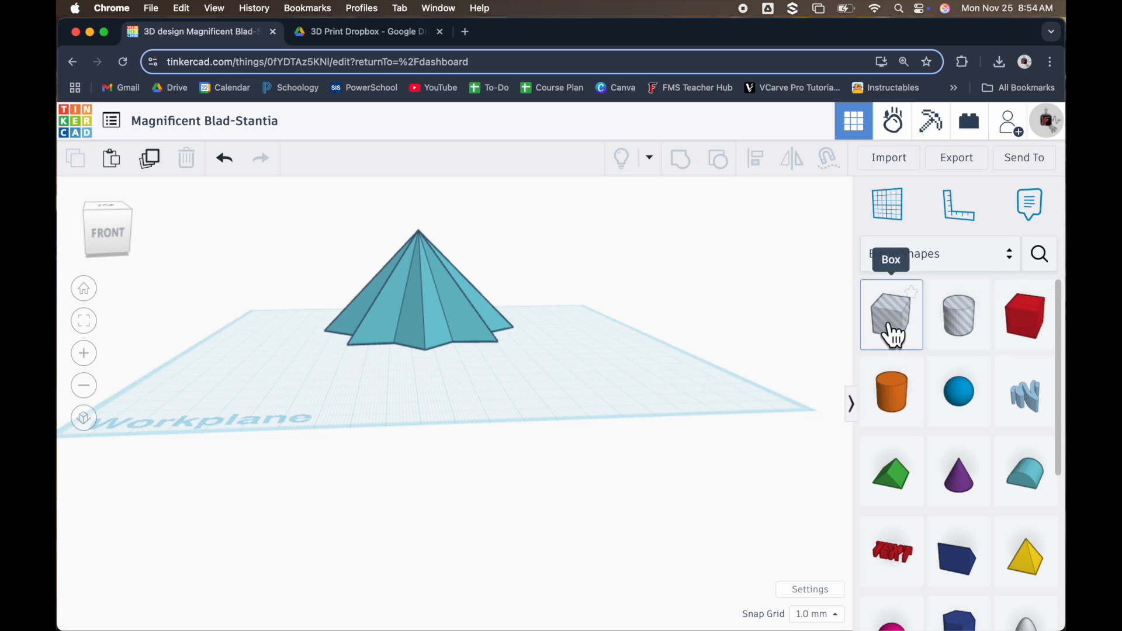
pyautogui.moveTo(1041, 321); pyautogui.dragTo(590, 369)
pyautogui.moveTo(430, 383); pyautogui.dragTo(311, 437, button='right')
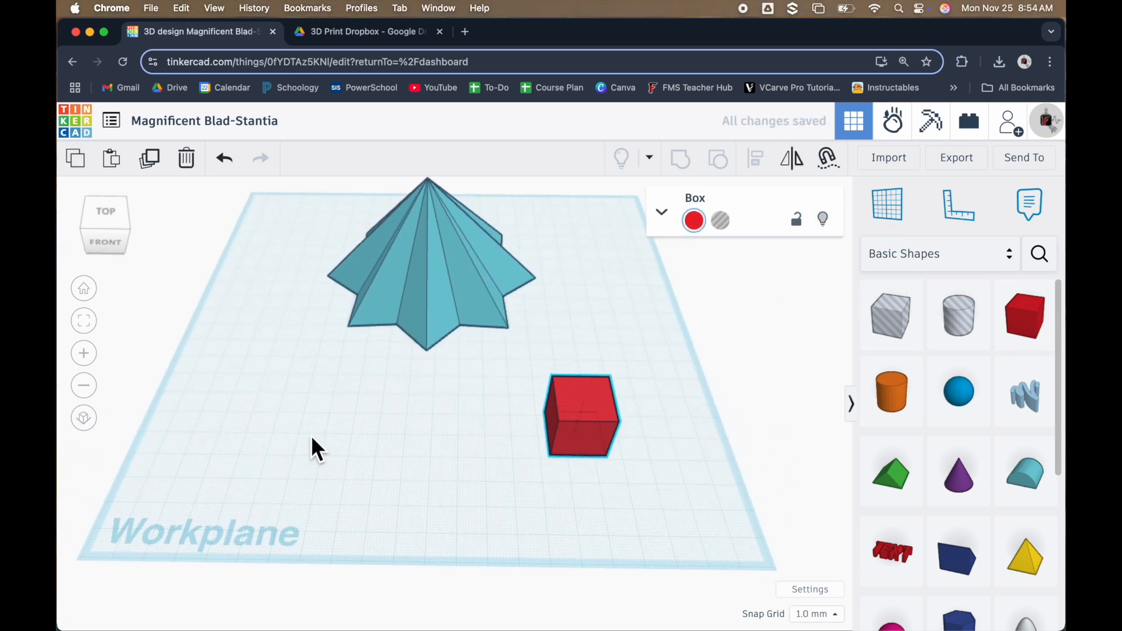
pyautogui.moveTo(603, 411)
pyautogui.click(721, 221)
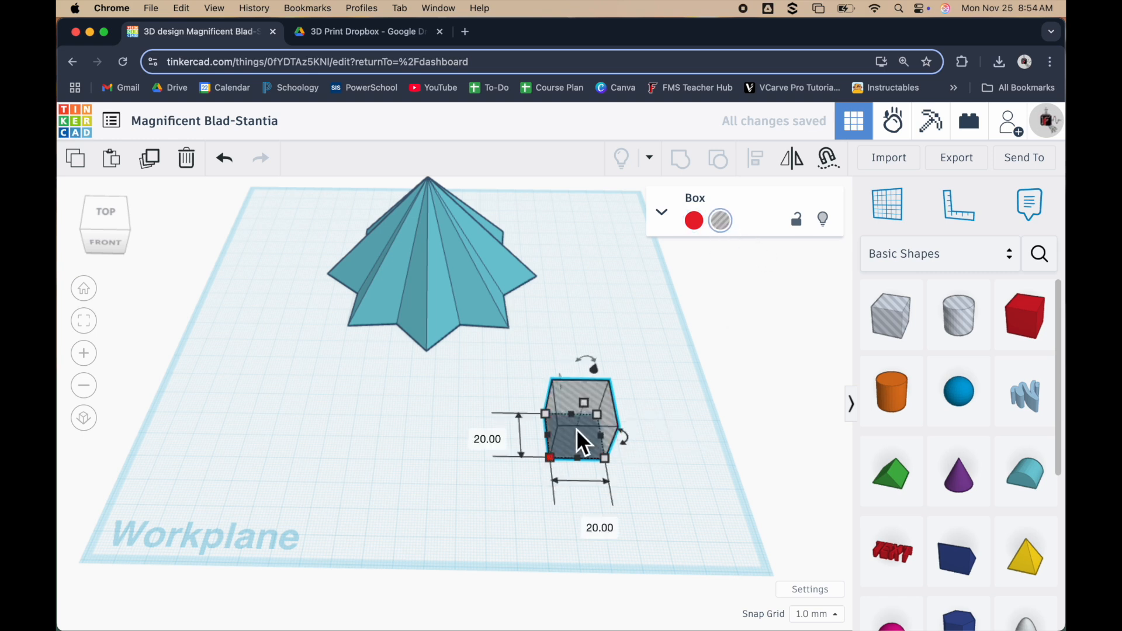
pyautogui.click(664, 215)
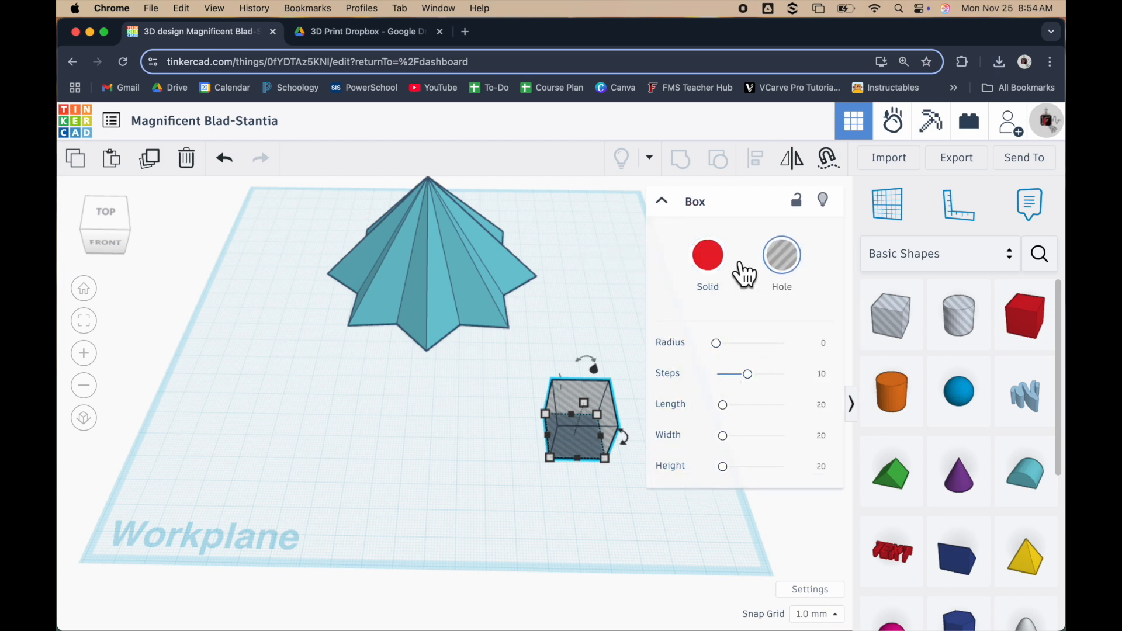
pyautogui.click(664, 202)
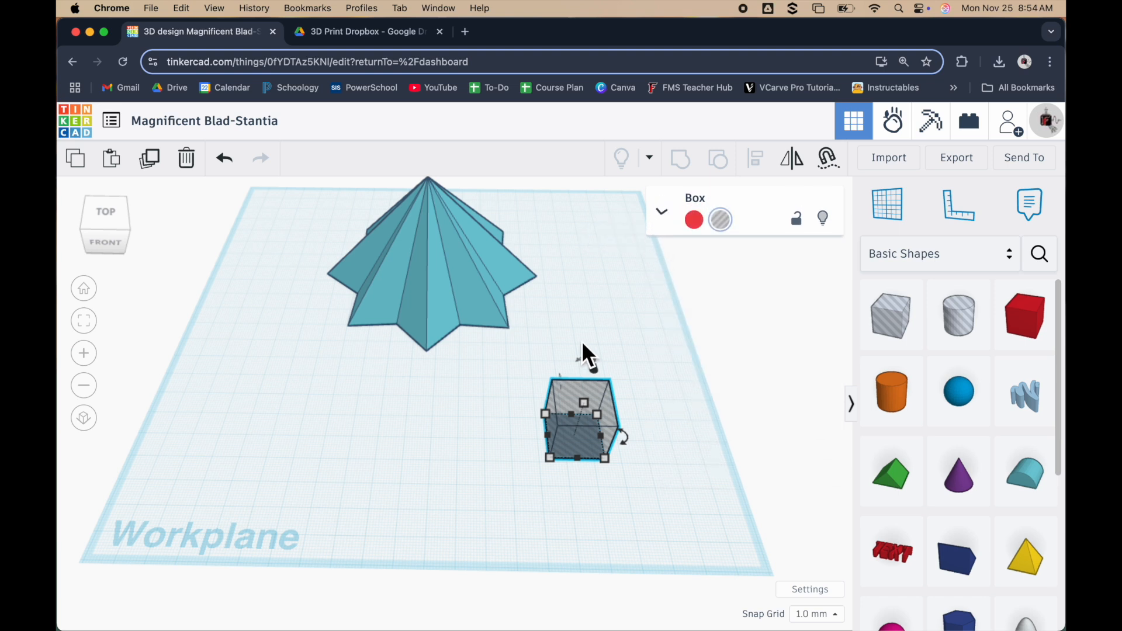
pyautogui.click(564, 355)
pyautogui.moveTo(460, 412); pyautogui.dragTo(459, 438, button='right')
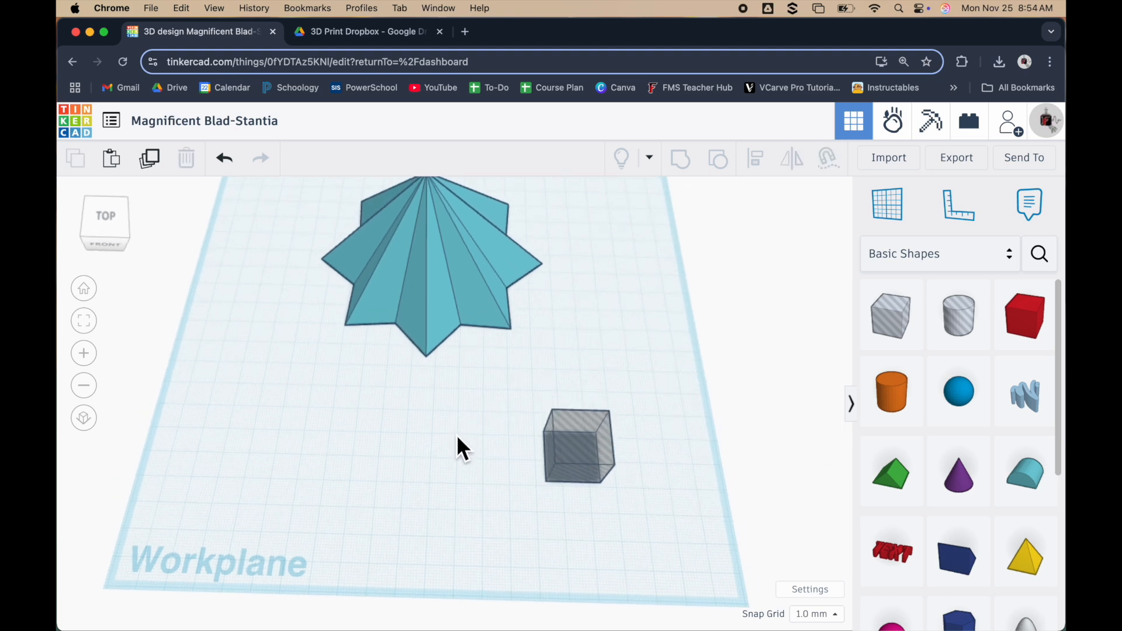
# Enlarge the hole box's footprint until it surrounds the whole grouped star
pyautogui.click(444, 318)
pyautogui.click(538, 462)
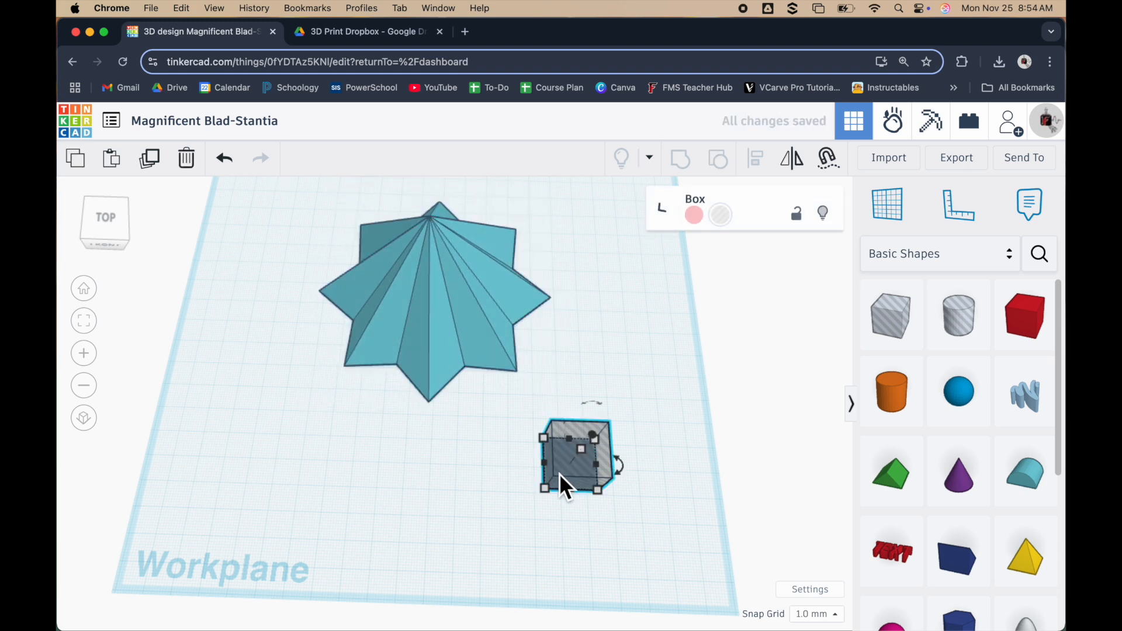
pyautogui.moveTo(545, 440); pyautogui.dragTo(317, 172)
pyautogui.moveTo(466, 554); pyautogui.dragTo(497, 552, button='right')
pyautogui.scroll(-2, 497, 552)
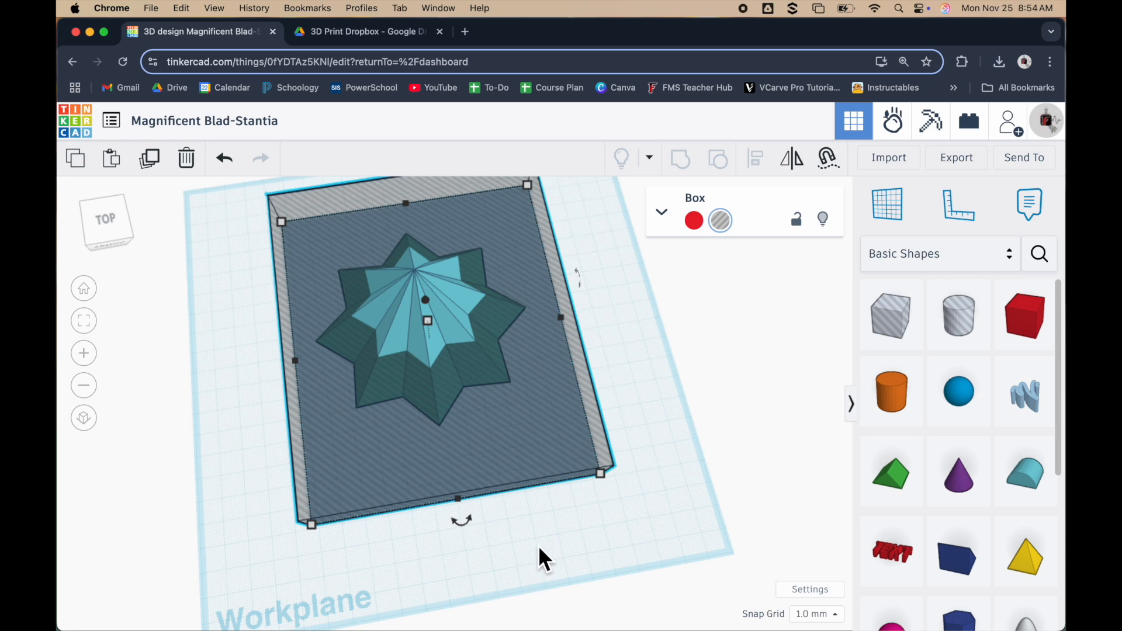
# Raise the hole box 10 mm above the workplane, leaving the star's lower edge outside it
pyautogui.moveTo(503, 528); pyautogui.dragTo(491, 426, button='right')
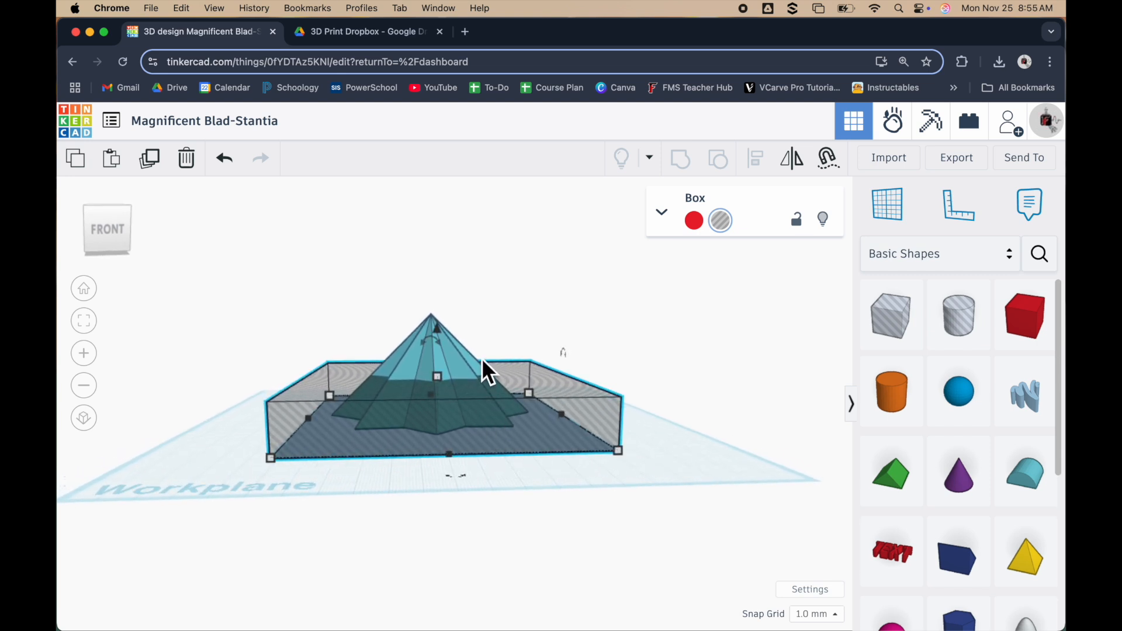
pyautogui.moveTo(443, 378)
pyautogui.moveTo(441, 334); pyautogui.dragTo(447, 312)
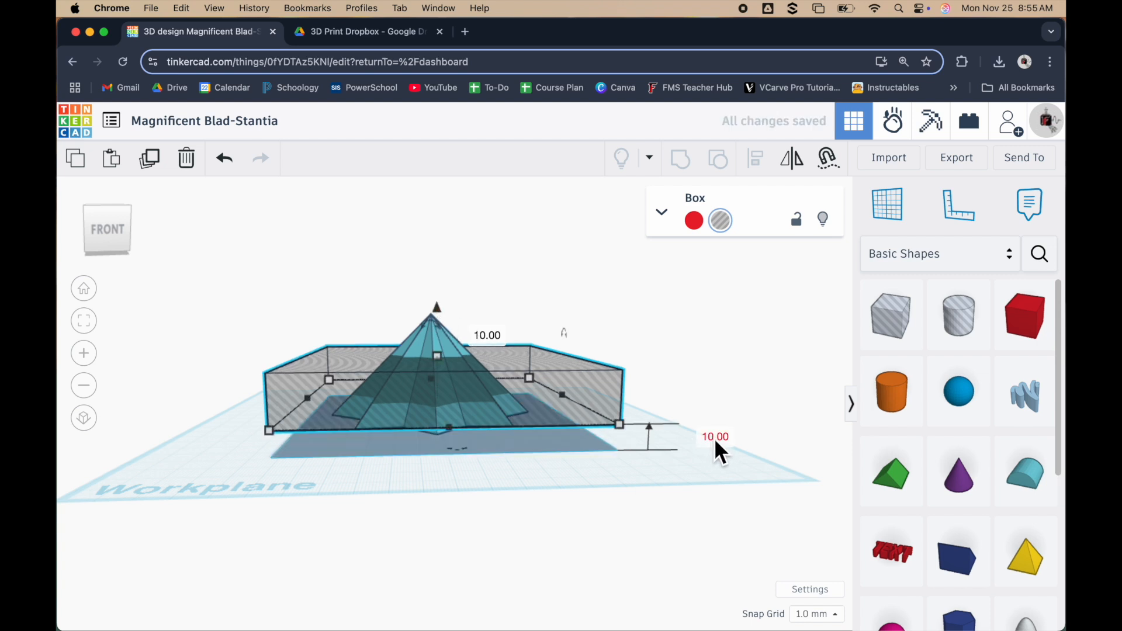
pyautogui.scroll(5, 405, 461)
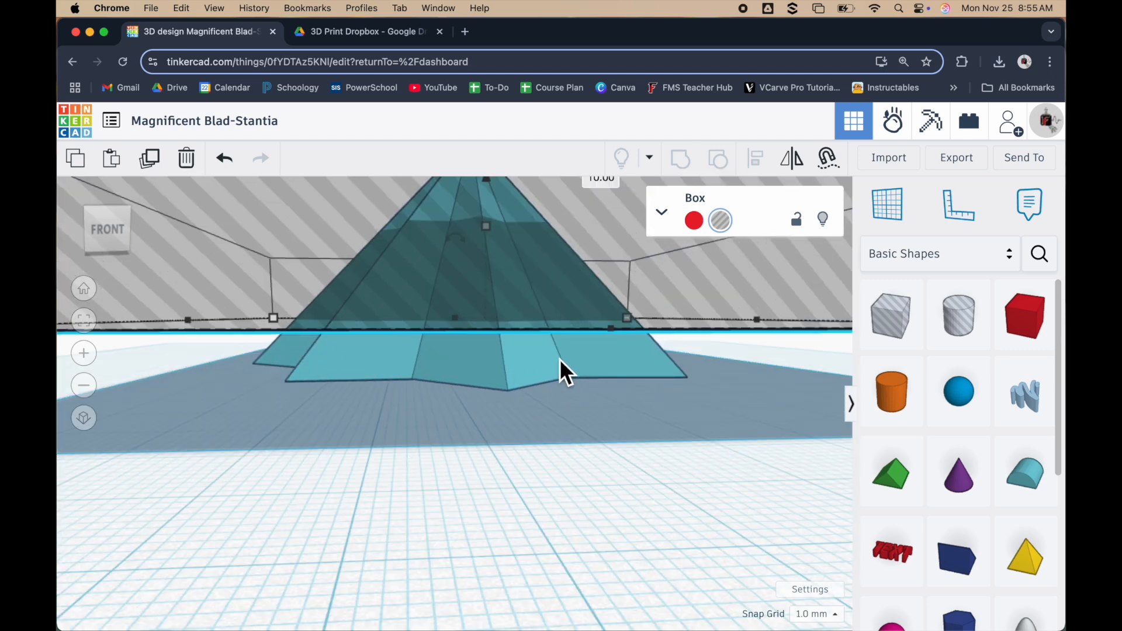
pyautogui.scroll(-5, 526, 438)
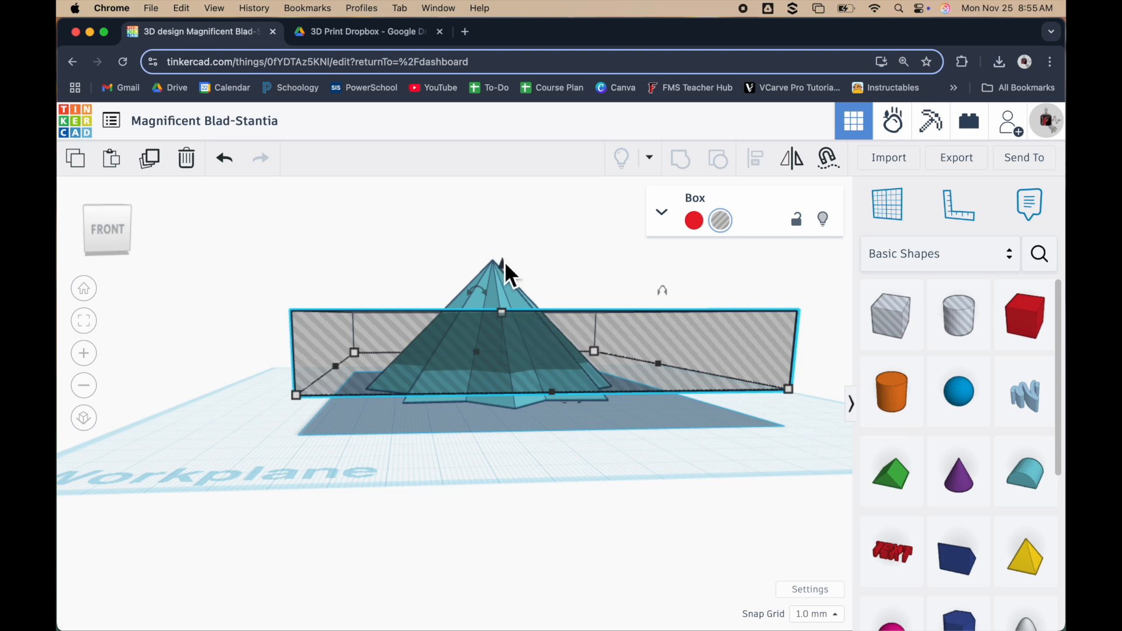
# Stretch the hole box's height past the star's tip, then group it with the star to cut off the upper part
pyautogui.moveTo(509, 310); pyautogui.dragTo(516, 230)
pyautogui.moveTo(503, 436); pyautogui.dragTo(472, 458, button='right')
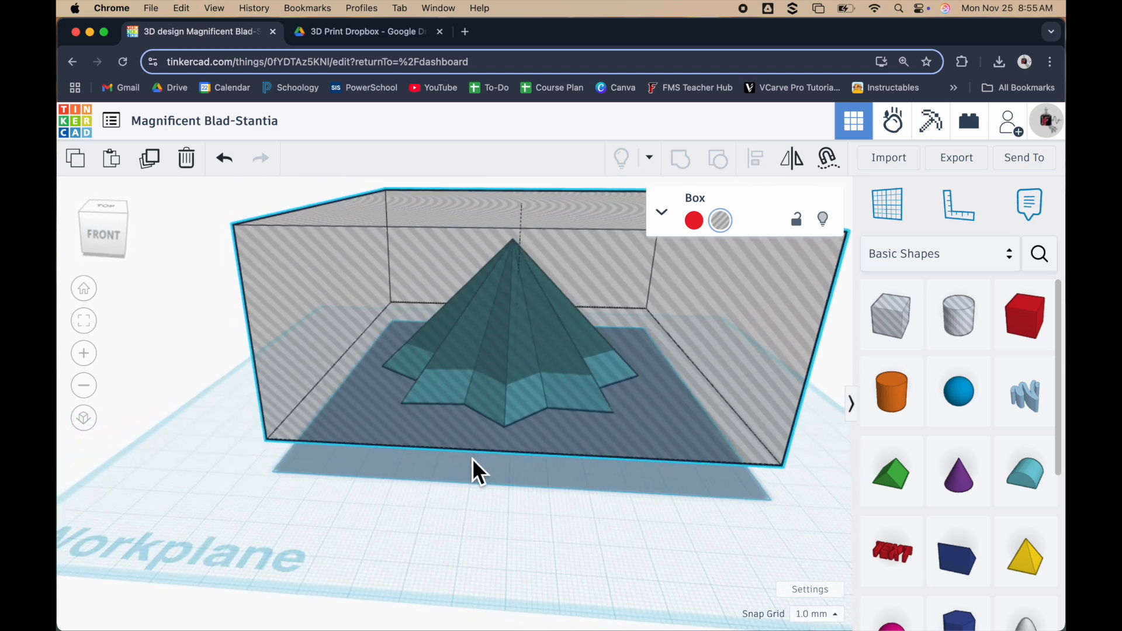
pyautogui.scroll(-5, 472, 458)
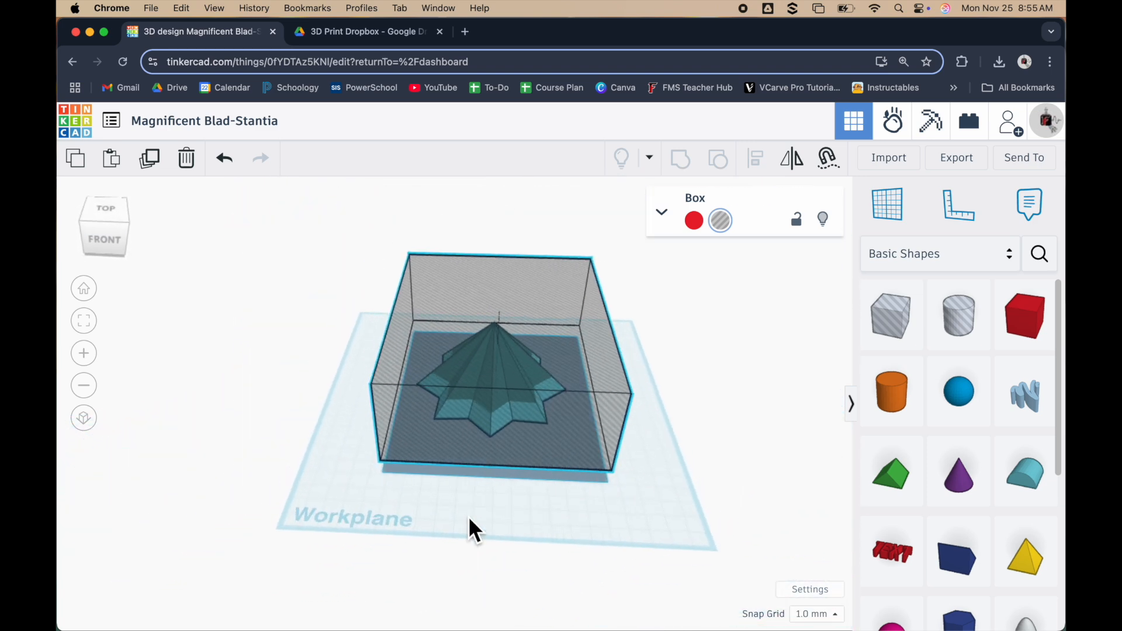
pyautogui.moveTo(344, 243); pyautogui.dragTo(651, 499)
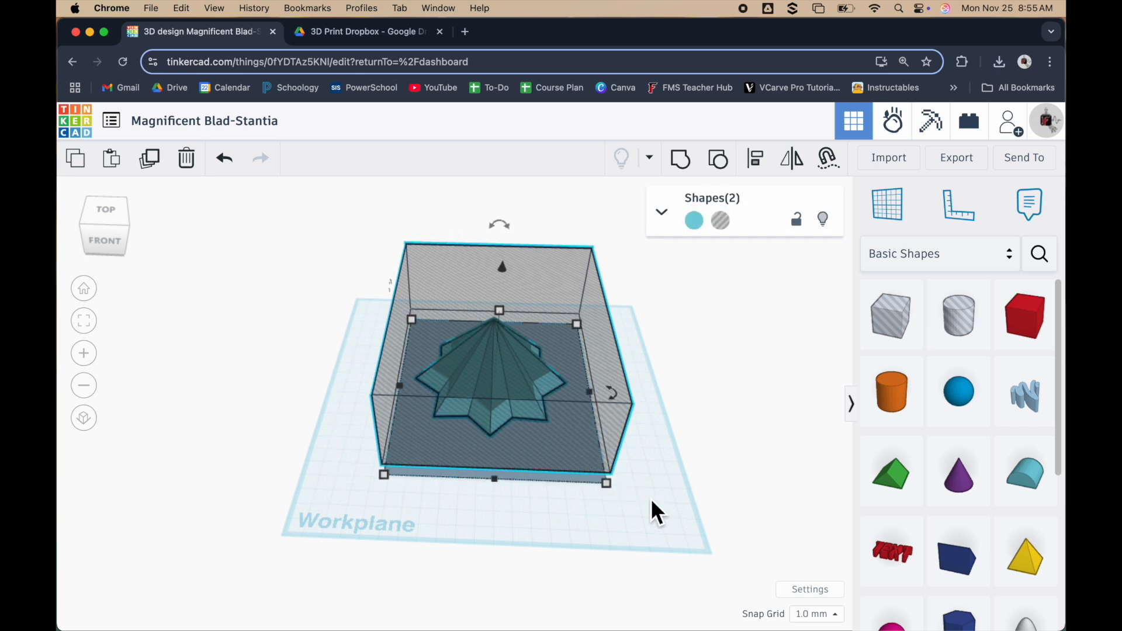
pyautogui.click(681, 161)
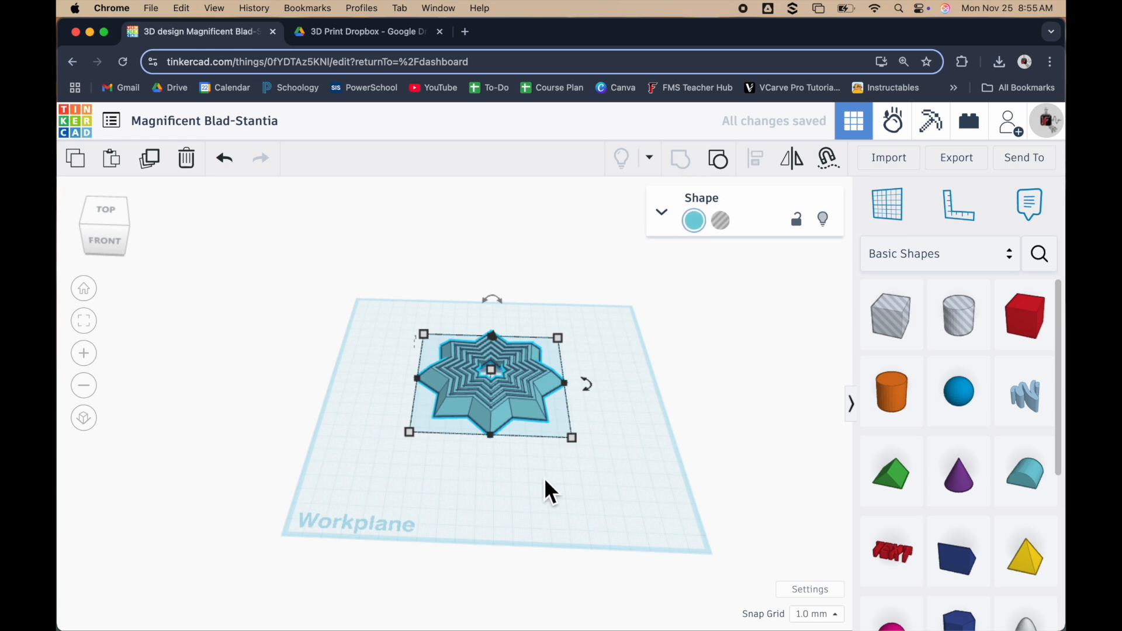
# Examine the cut star's flat top and nested rings from above, and its level profile from the front
pyautogui.scroll(3, 473, 357)
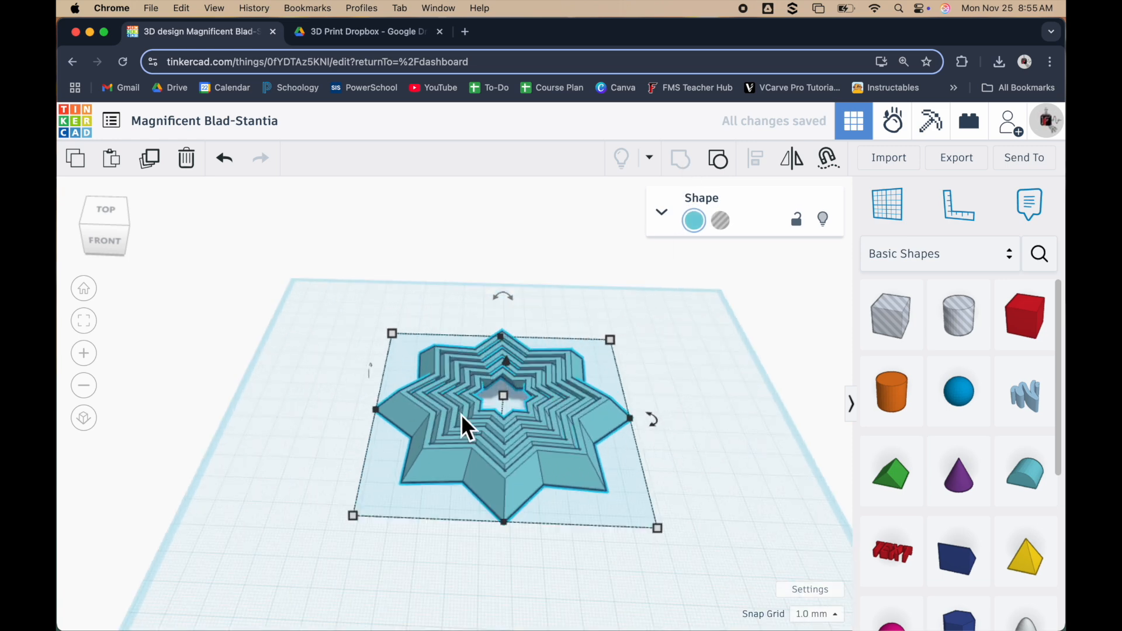
pyautogui.click(685, 342)
pyautogui.scroll(5, 515, 445)
pyautogui.scroll(-6, 529, 455)
pyautogui.scroll(-1, 381, 526)
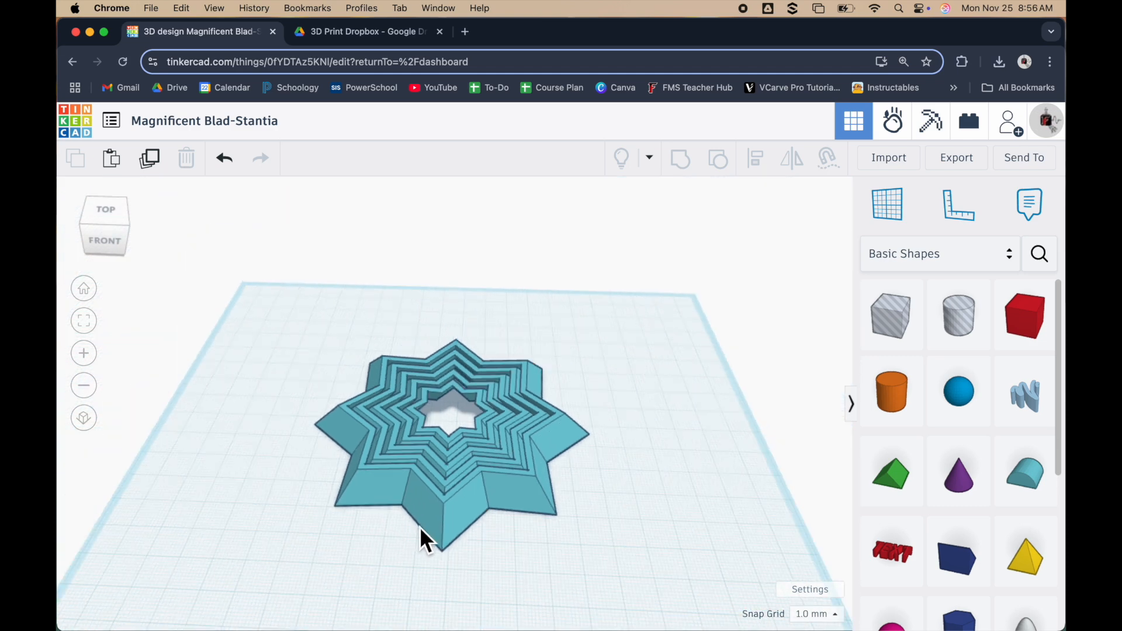
pyautogui.scroll(-4, 631, 475)
pyautogui.scroll(3, 530, 559)
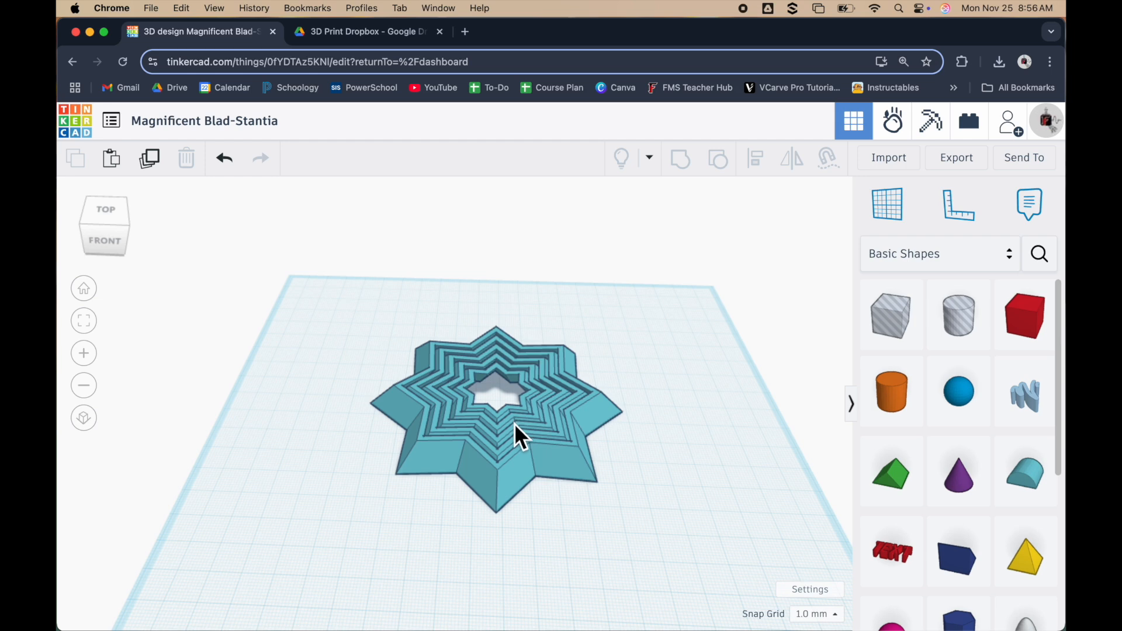
pyautogui.moveTo(450, 515); pyautogui.dragTo(461, 453, button='right')
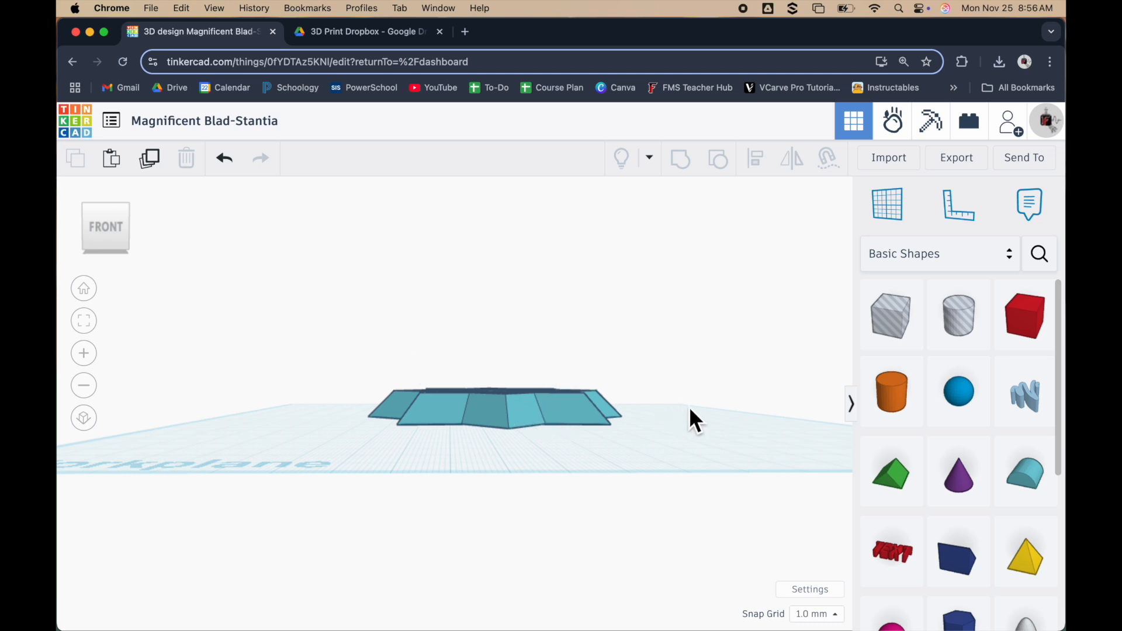
# Raise the cut star 10 mm above the workplane
pyautogui.click(514, 409)
pyautogui.moveTo(451, 436); pyautogui.dragTo(444, 468, button='right')
pyautogui.moveTo(502, 353); pyautogui.dragTo(505, 328)
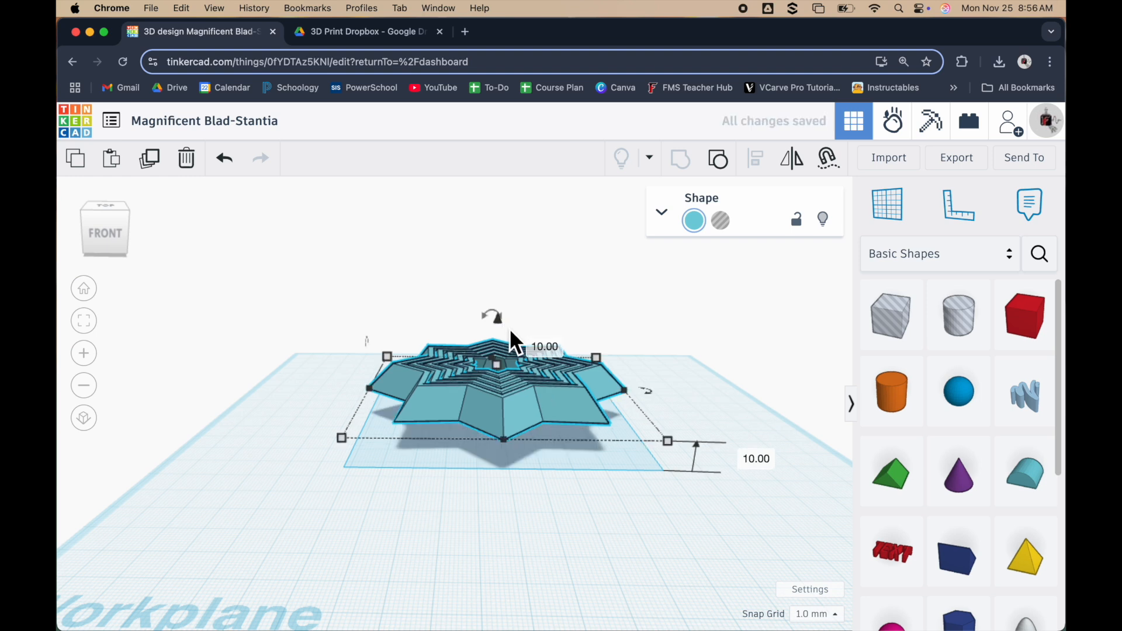
pyautogui.click(501, 505)
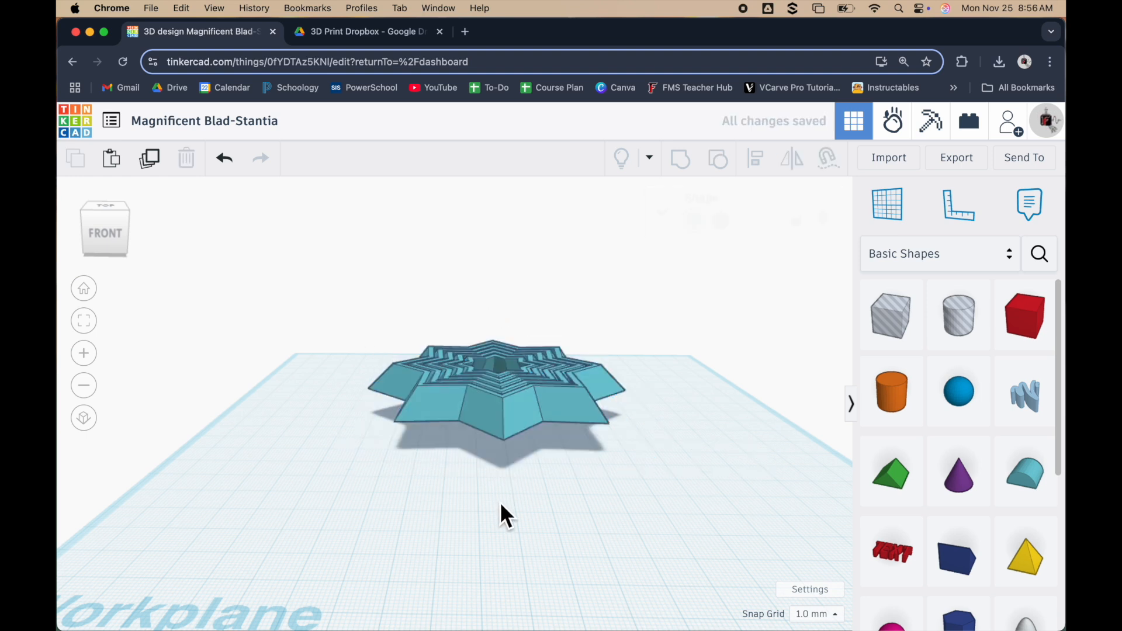
# Duplicate the raised star and move the copy forward and left of the original
pyautogui.click(512, 415)
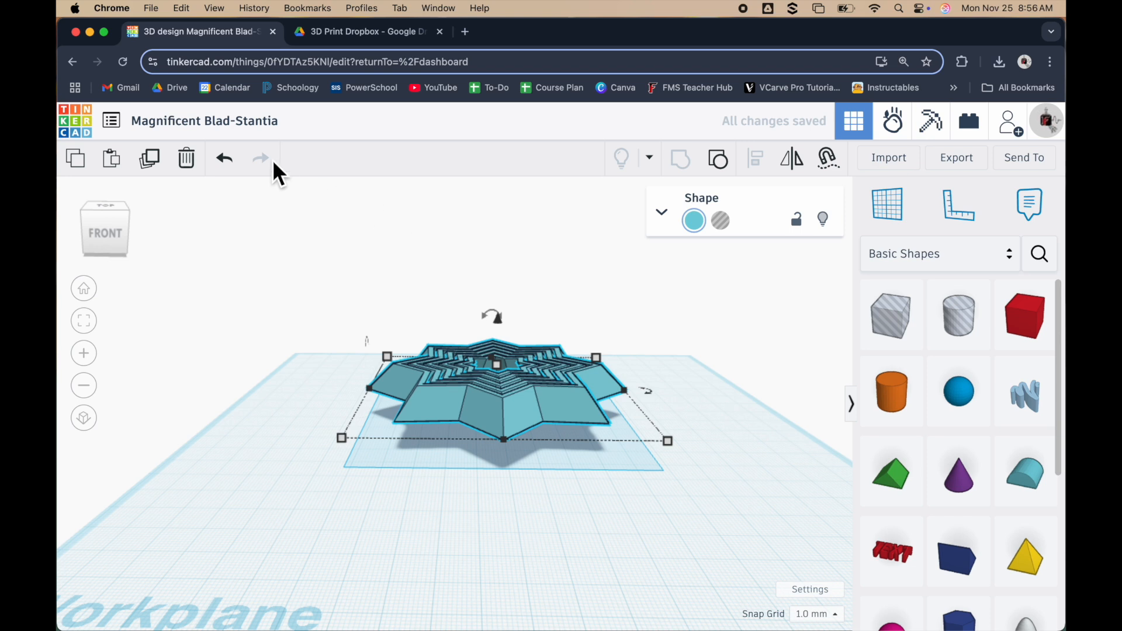
pyautogui.click(152, 170)
pyautogui.moveTo(537, 405); pyautogui.dragTo(410, 454)
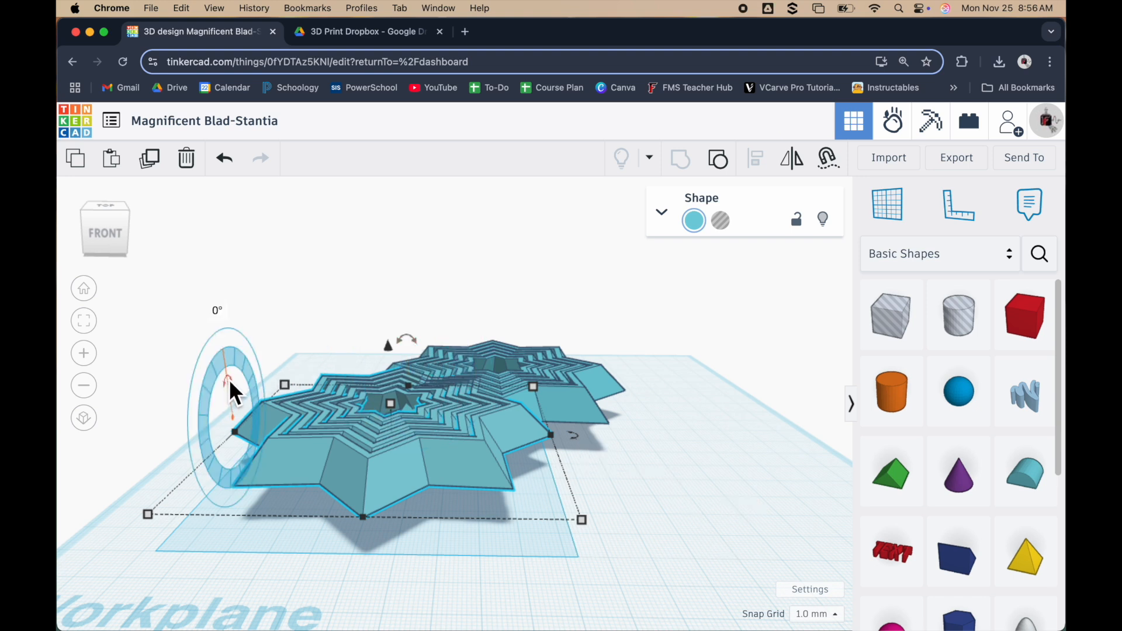
# Flip the star copy upside down by rotating it 180° vertically
pyautogui.moveTo(412, 337); pyautogui.dragTo(414, 443)
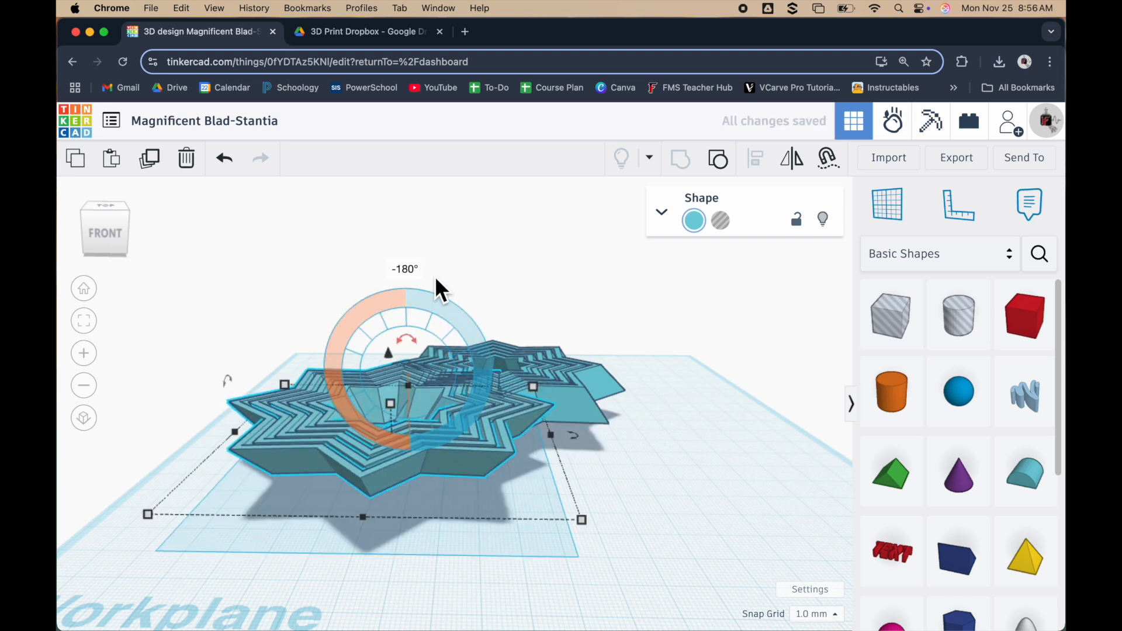
pyautogui.write('188')
pyautogui.press('BackSpace')
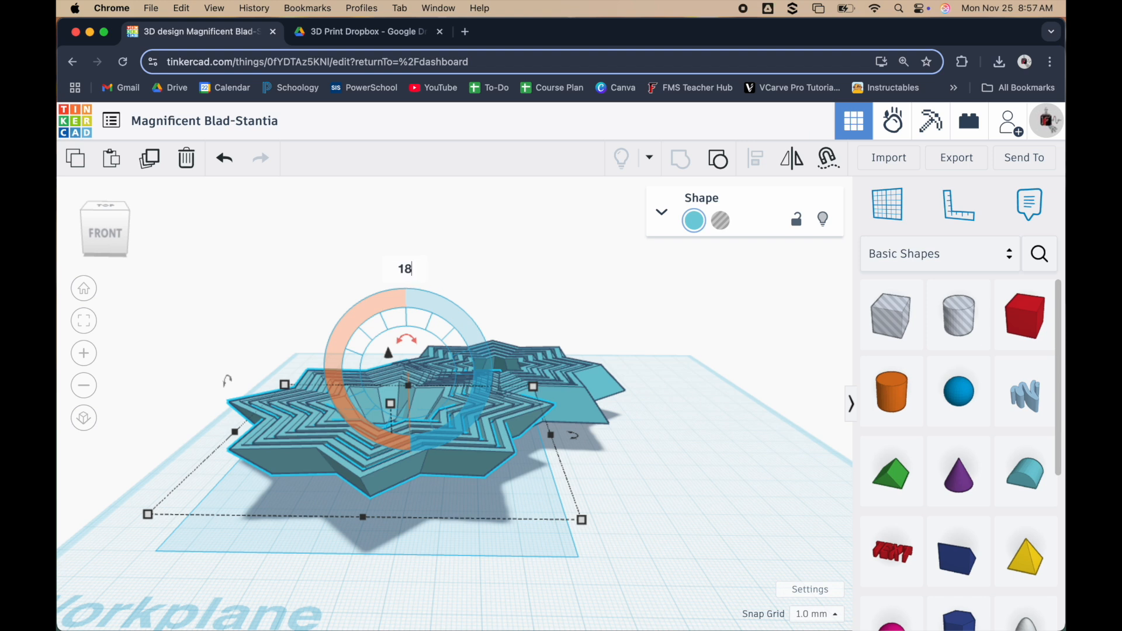
pyautogui.press('Return')
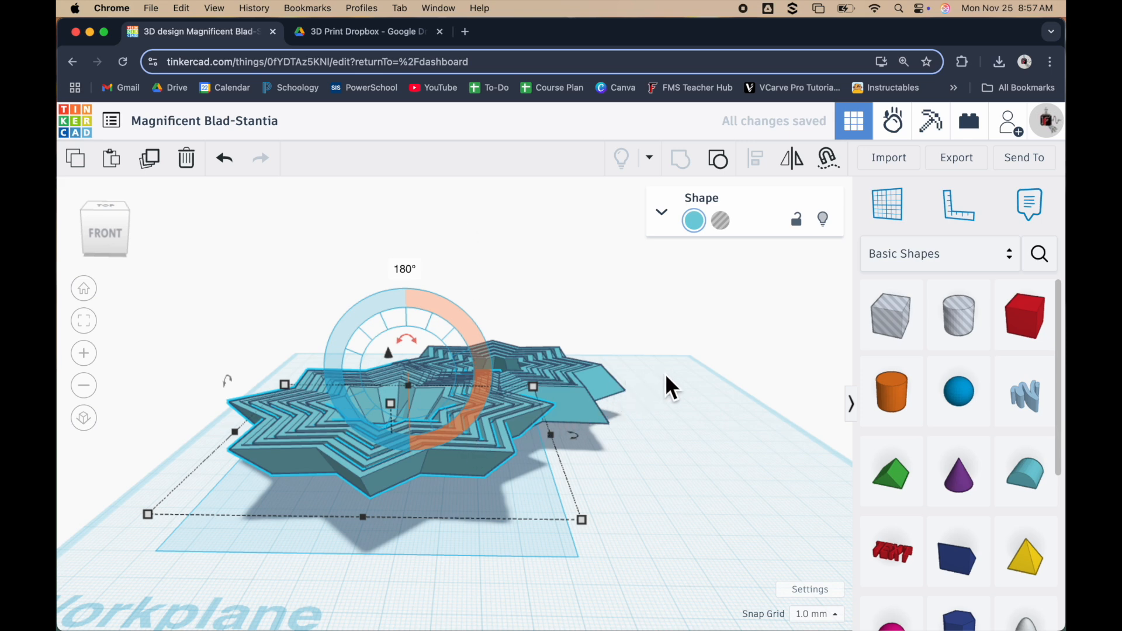
# Move the flipped copy about 35 mm right, in front of the original star, and lower it toward the workplane
pyautogui.moveTo(466, 438); pyautogui.dragTo(584, 409)
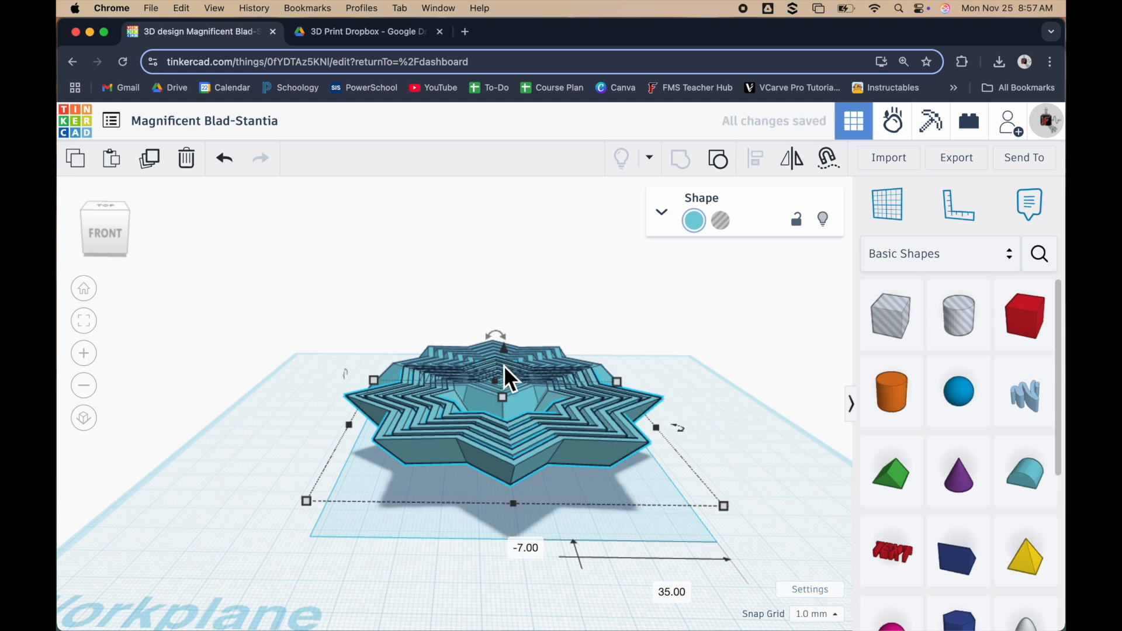
pyautogui.moveTo(507, 354); pyautogui.dragTo(506, 384)
pyautogui.click(716, 421)
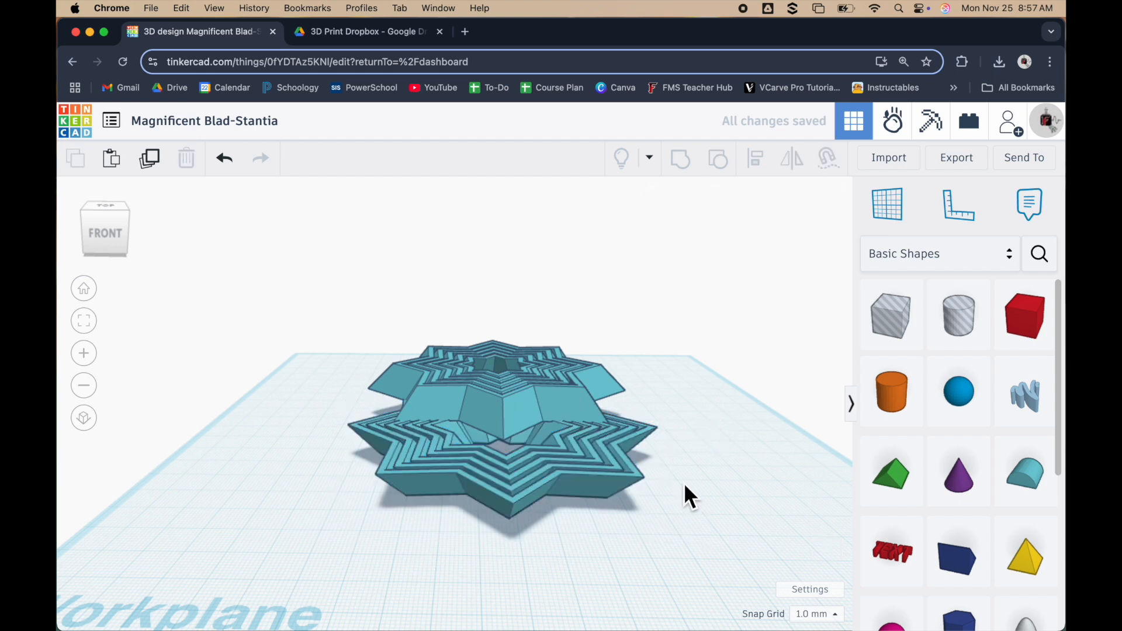
# Align the two stars on their front-to-back centres so the upright star sits over the flipped copy
pyautogui.moveTo(660, 341); pyautogui.dragTo(303, 545)
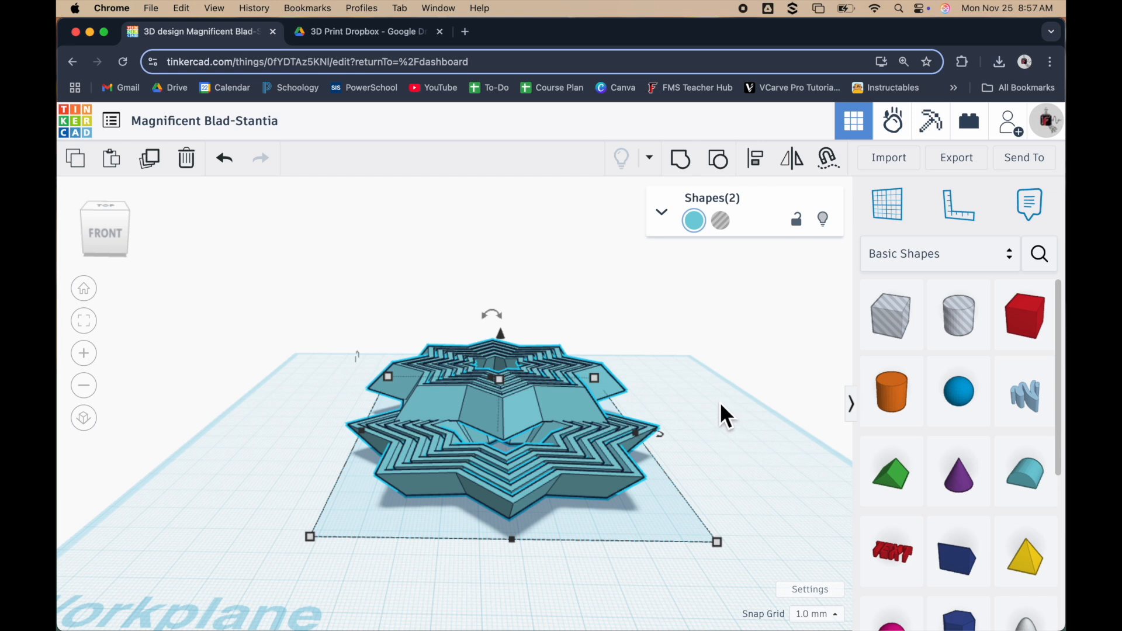
pyautogui.click(759, 159)
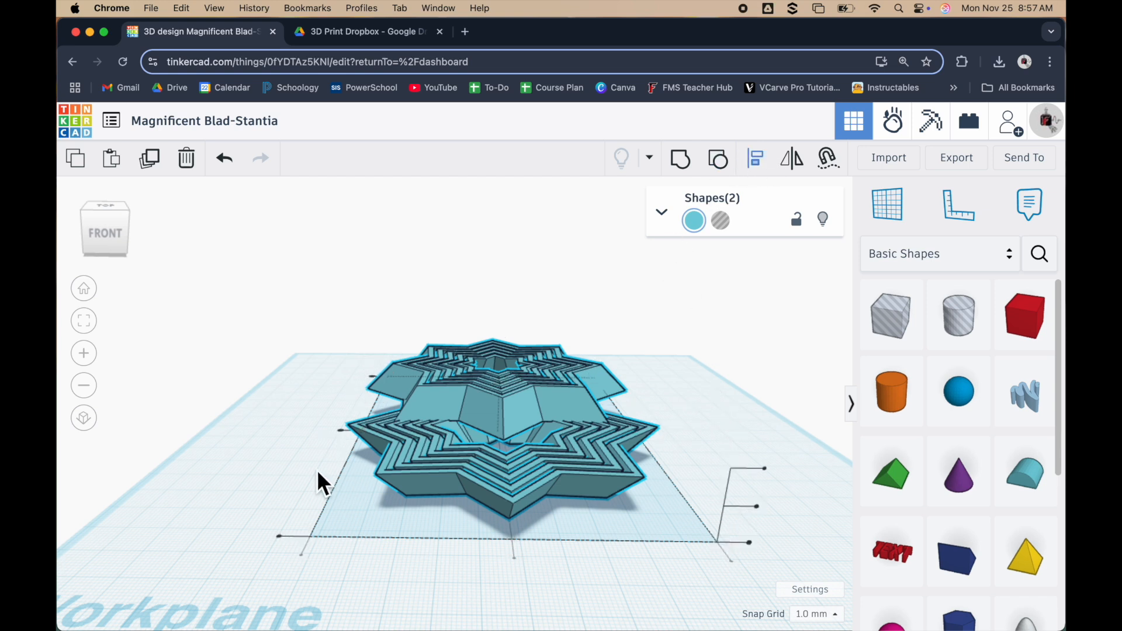
pyautogui.click(344, 433)
pyautogui.click(346, 436)
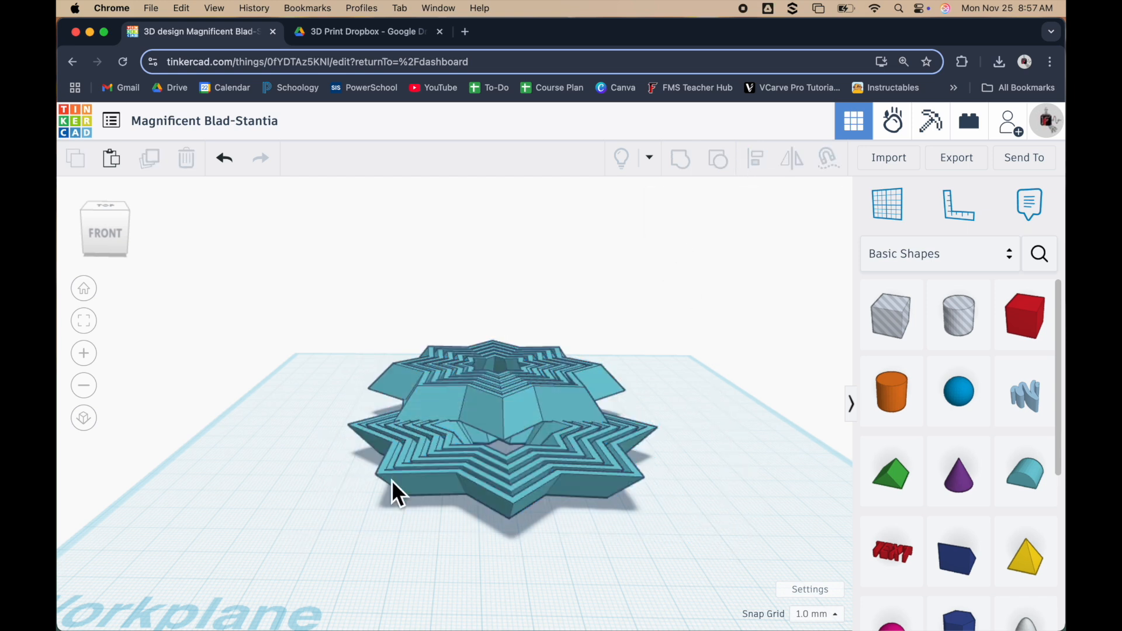
pyautogui.moveTo(443, 549); pyautogui.dragTo(383, 596, button='right')
pyautogui.moveTo(320, 309); pyautogui.dragTo(730, 629)
pyautogui.click(757, 160)
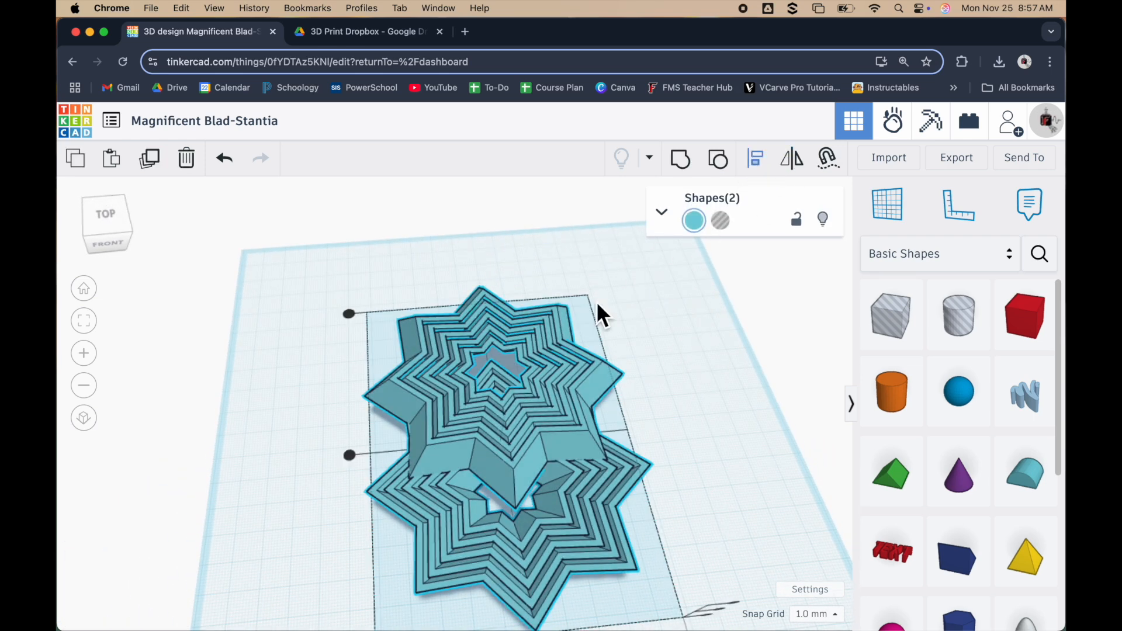
pyautogui.click(351, 455)
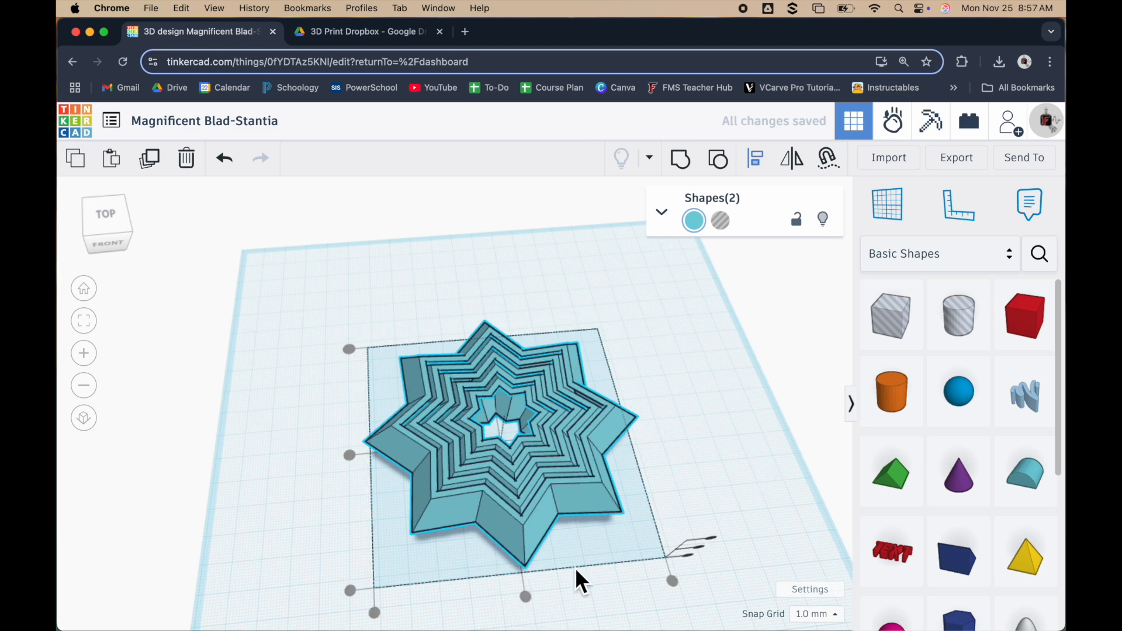
pyautogui.click(587, 395)
pyautogui.moveTo(278, 316); pyautogui.dragTo(754, 579)
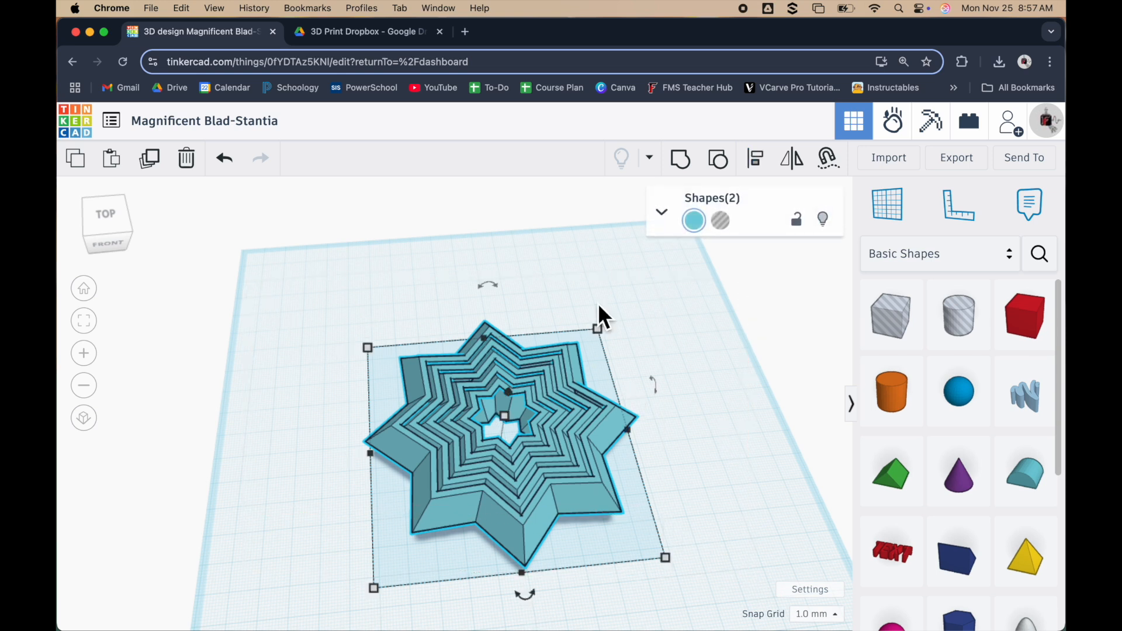
pyautogui.click(756, 167)
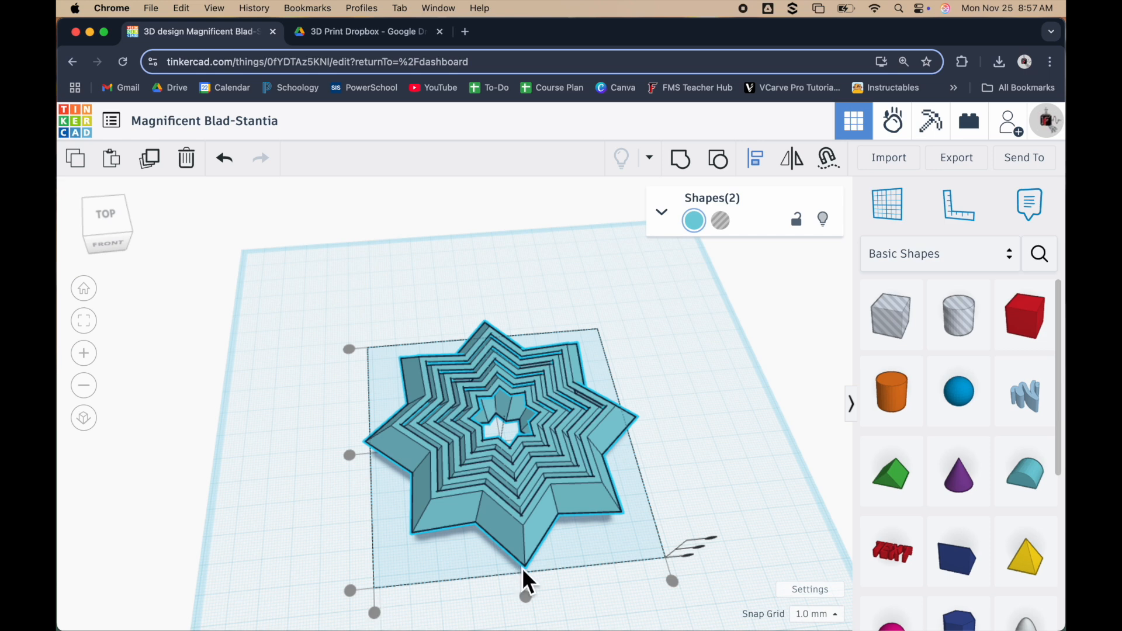
pyautogui.moveTo(717, 399); pyautogui.dragTo(417, 444, button='right')
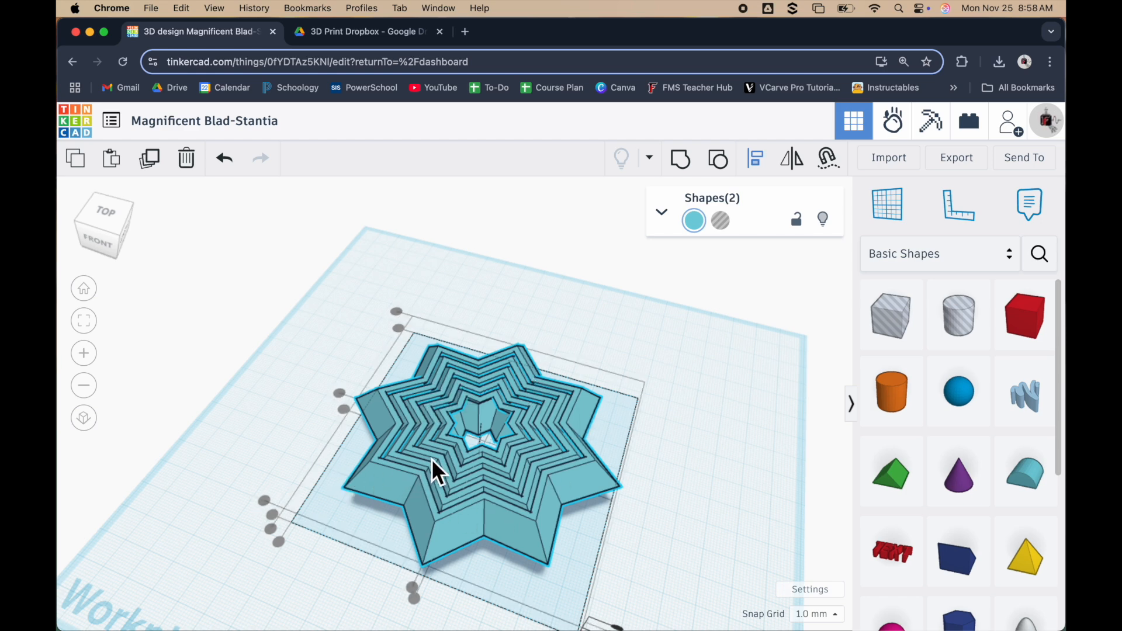
# Group the two aligned stars into one object and shift it slightly back on the workplane
pyautogui.moveTo(439, 470); pyautogui.dragTo(375, 584, button='right')
pyautogui.moveTo(276, 345); pyautogui.dragTo(606, 570)
pyautogui.click(612, 574)
pyautogui.moveTo(430, 501); pyautogui.dragTo(317, 561)
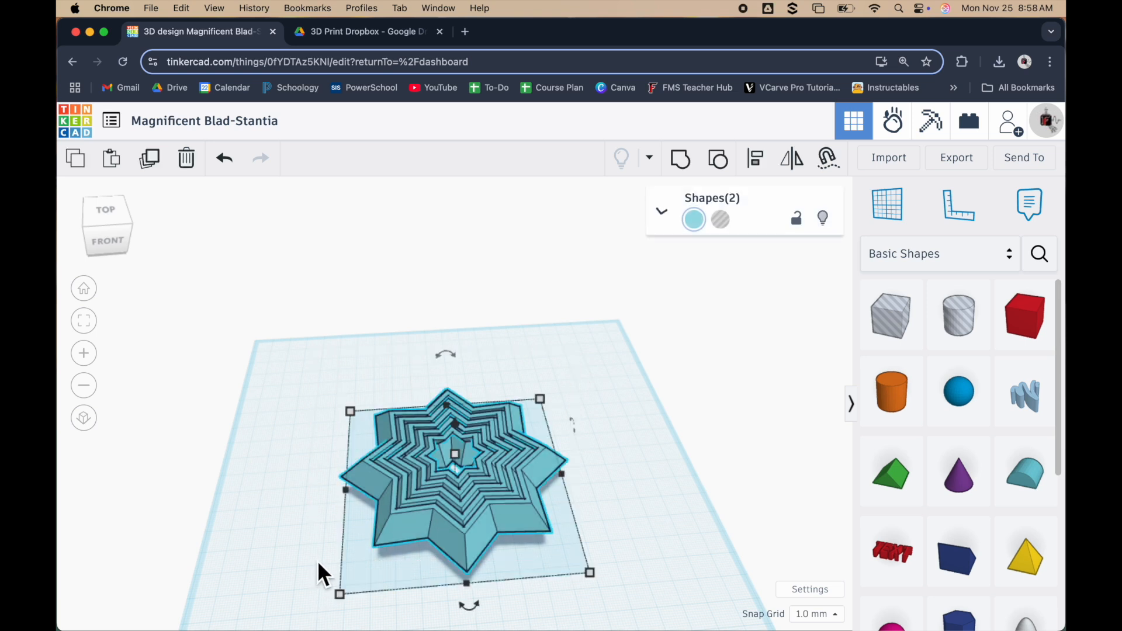
pyautogui.click(682, 162)
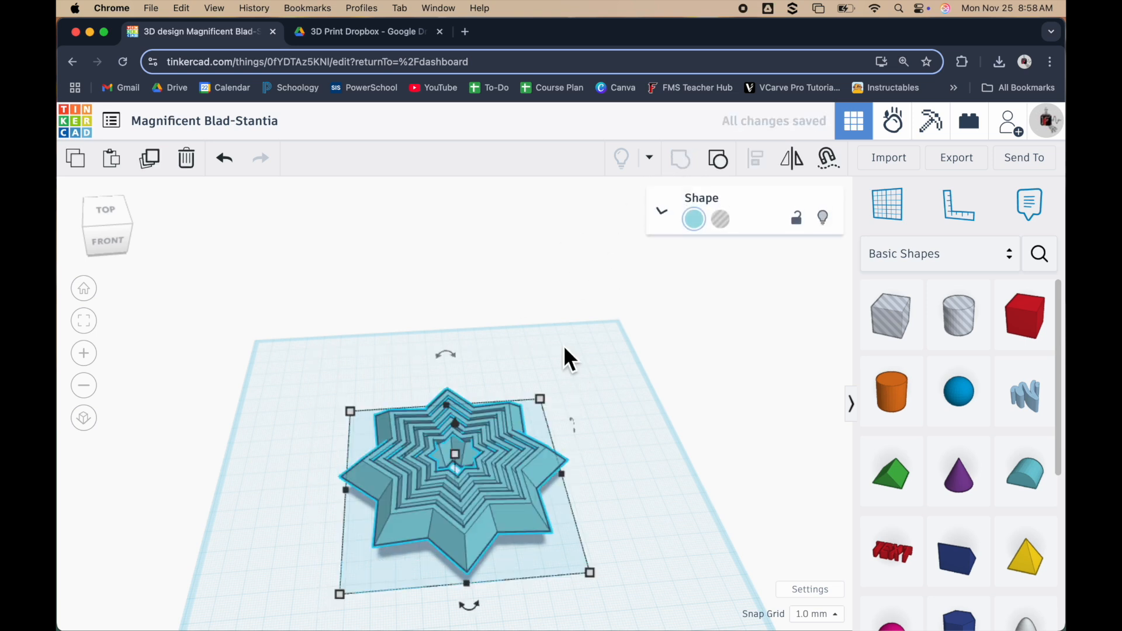
pyautogui.click(612, 410)
pyautogui.moveTo(496, 476)
pyautogui.mouseDown()
pyautogui.moveTo(457, 470)
pyautogui.moveTo(529, 479)
pyautogui.moveTo(500, 459)
pyautogui.mouseUp()
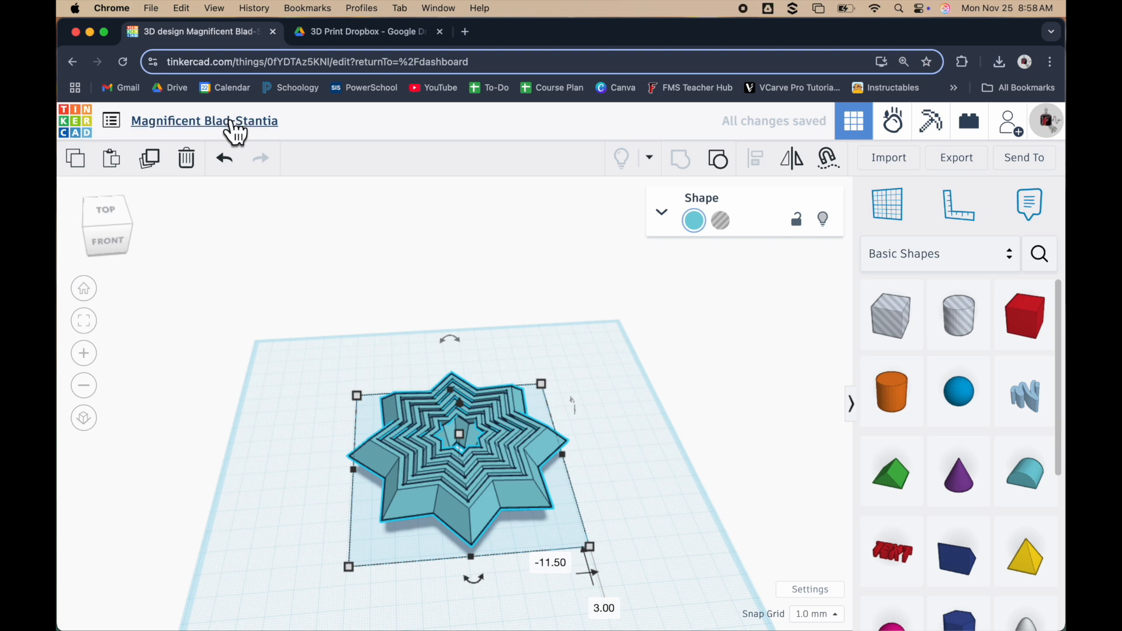
# Rename the design with the maker's last name followed by "- Gold"
pyautogui.click(270, 121)
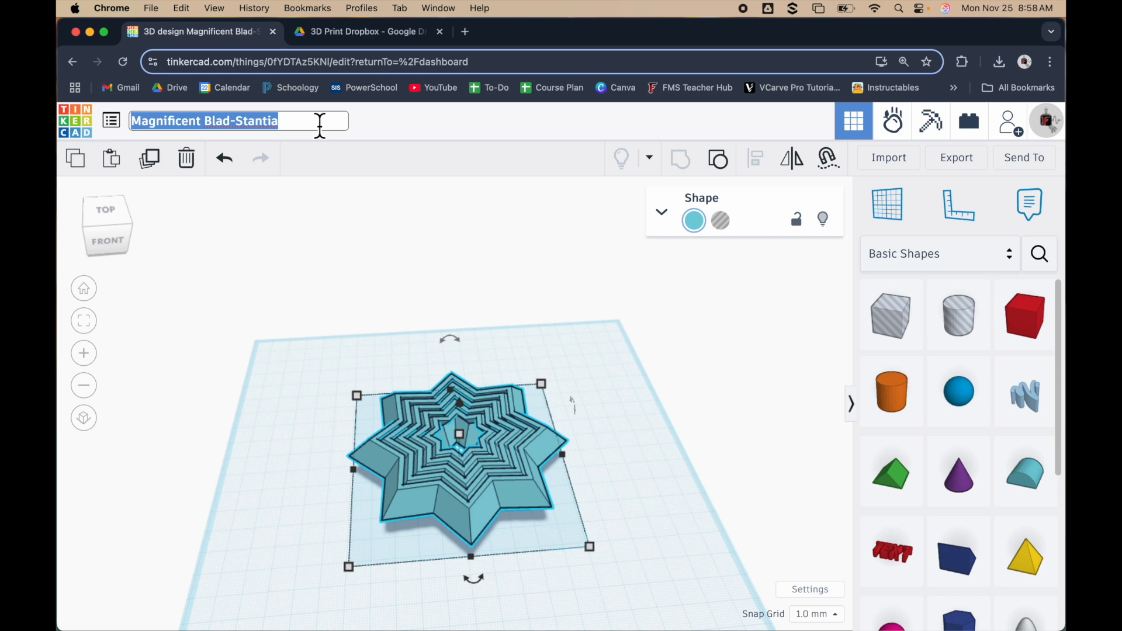
pyautogui.write('Hale')
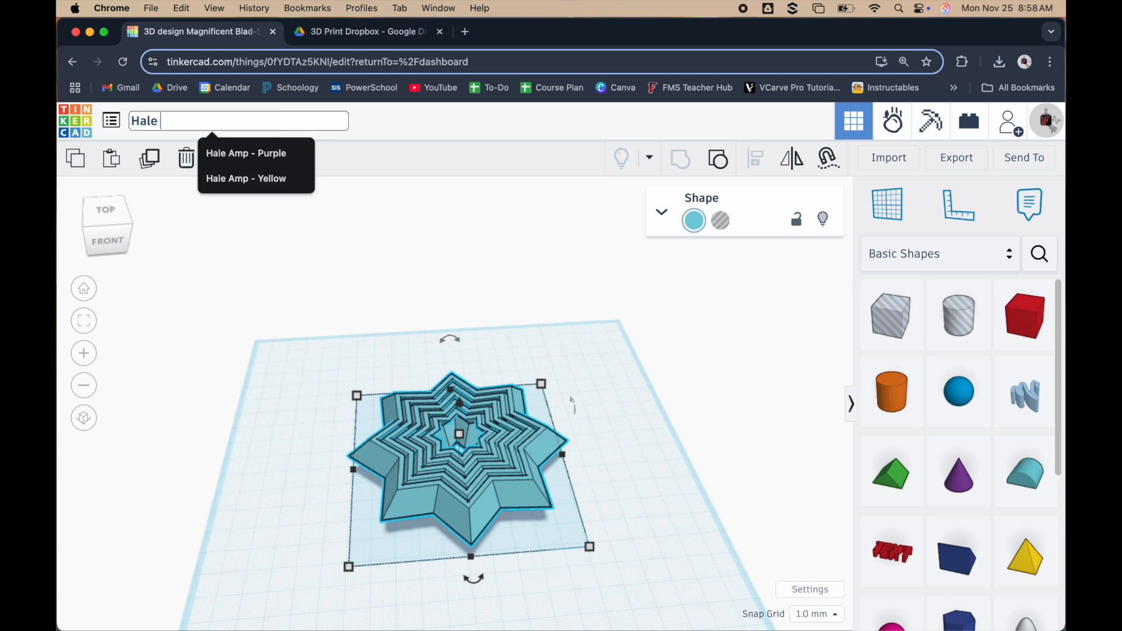
pyautogui.write(' - Gold')
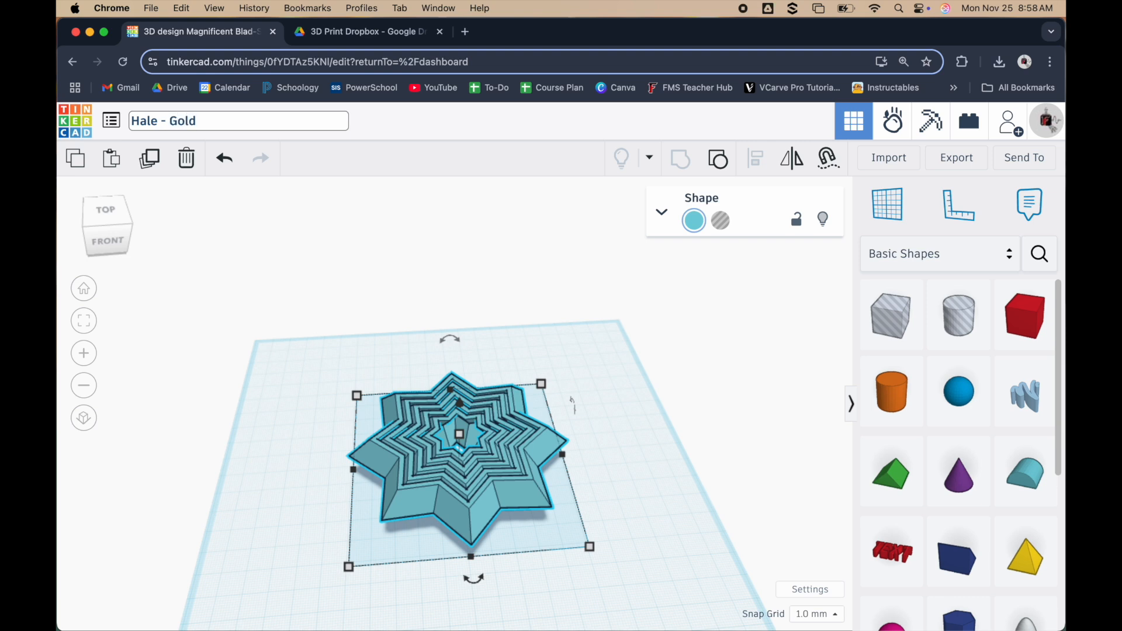
pyautogui.click(600, 362)
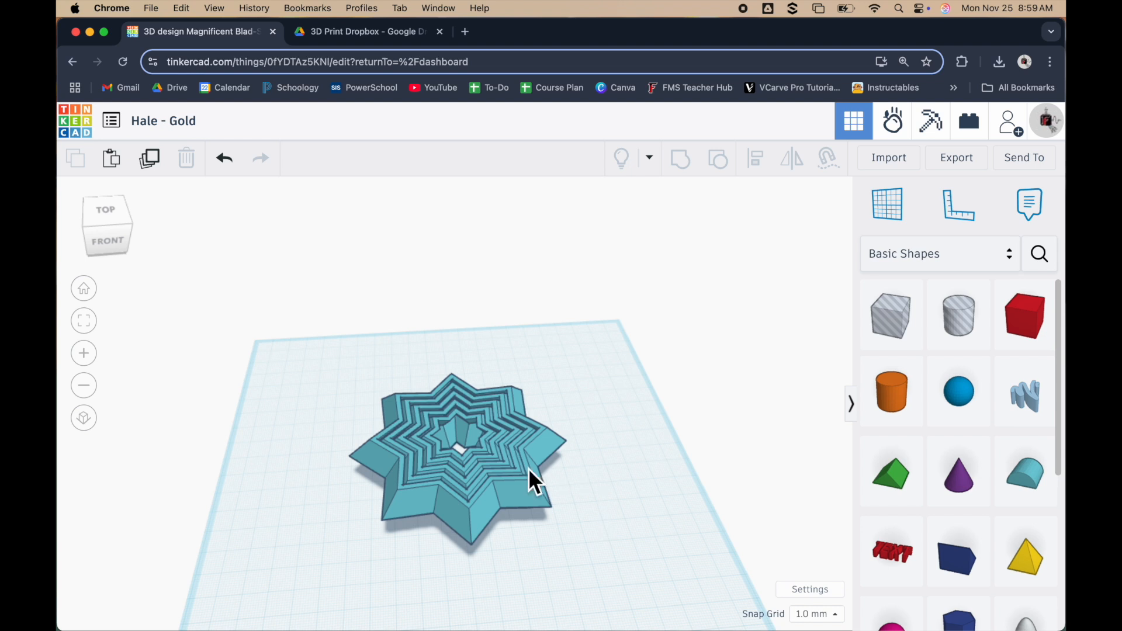
# Export everything in the design as an STL file and check it among the recent downloads
pyautogui.scroll(-3, 540, 470)
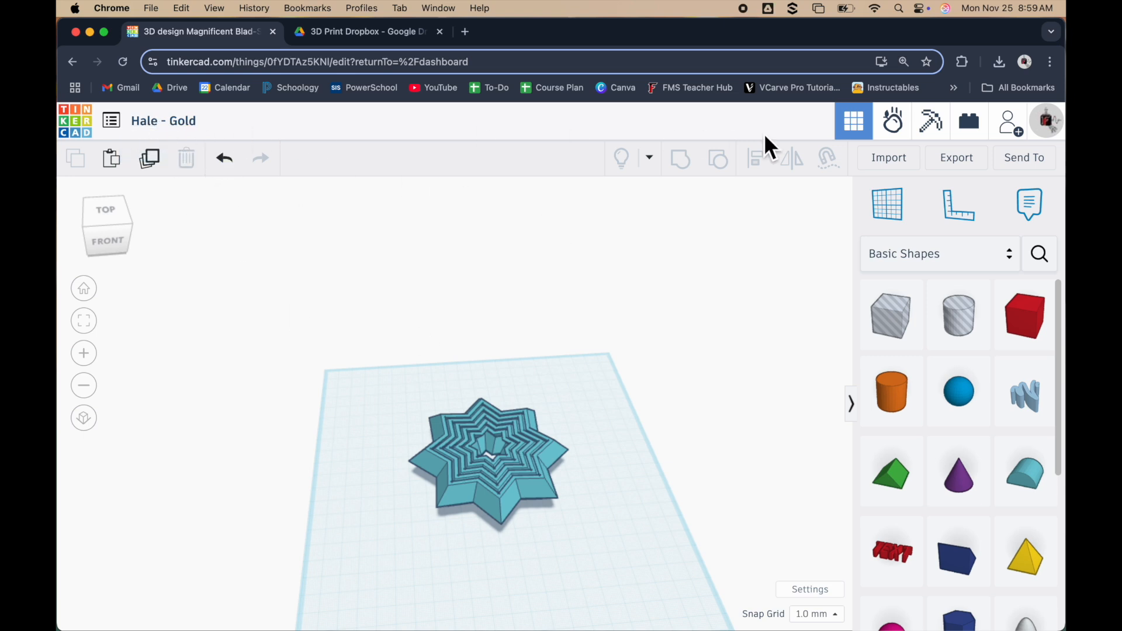
pyautogui.click(957, 160)
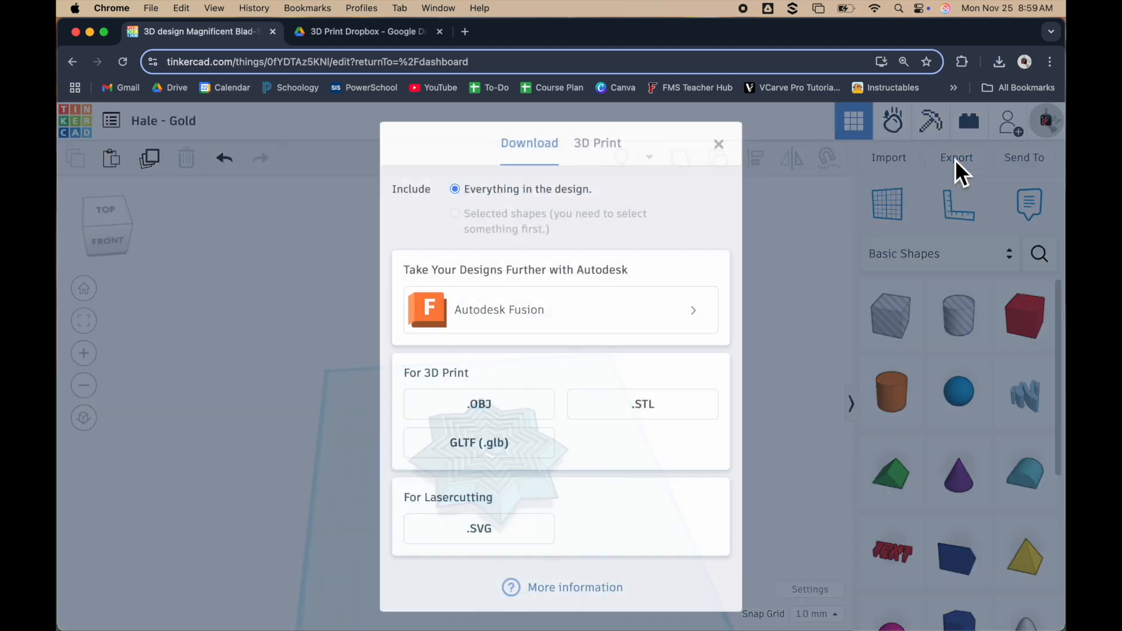
pyautogui.click(664, 402)
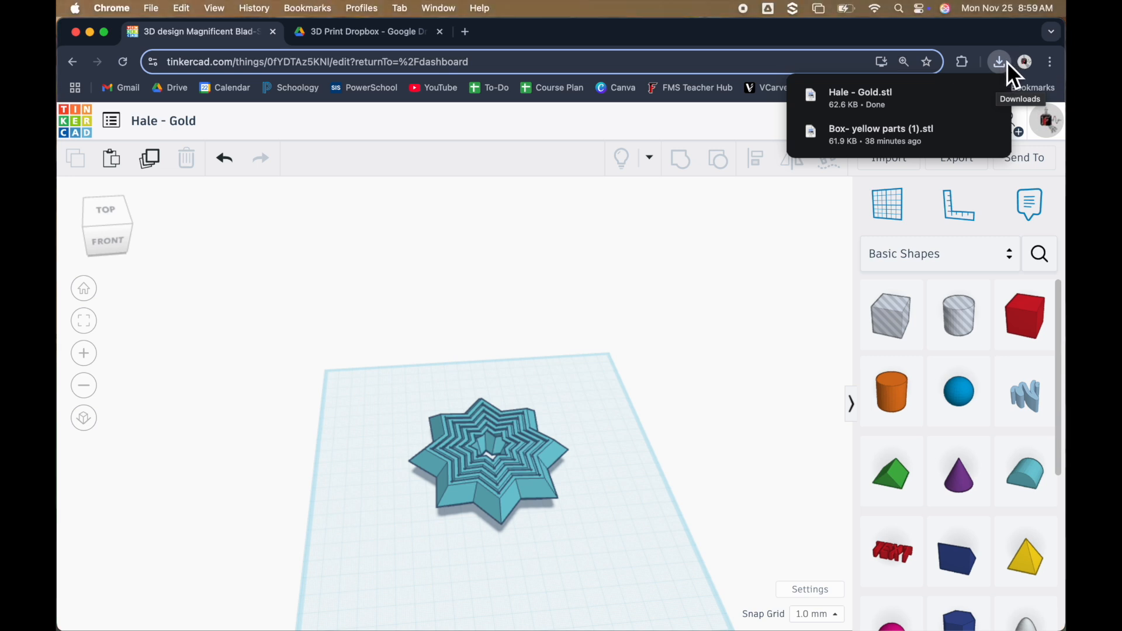
pyautogui.moveTo(907, 97)
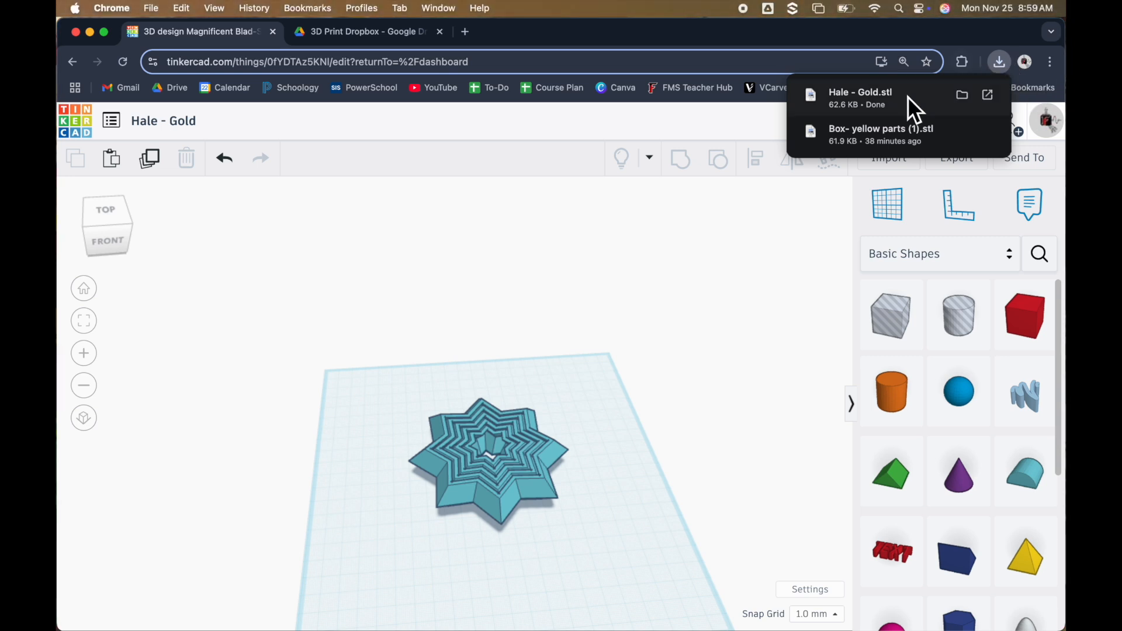
pyautogui.click(998, 64)
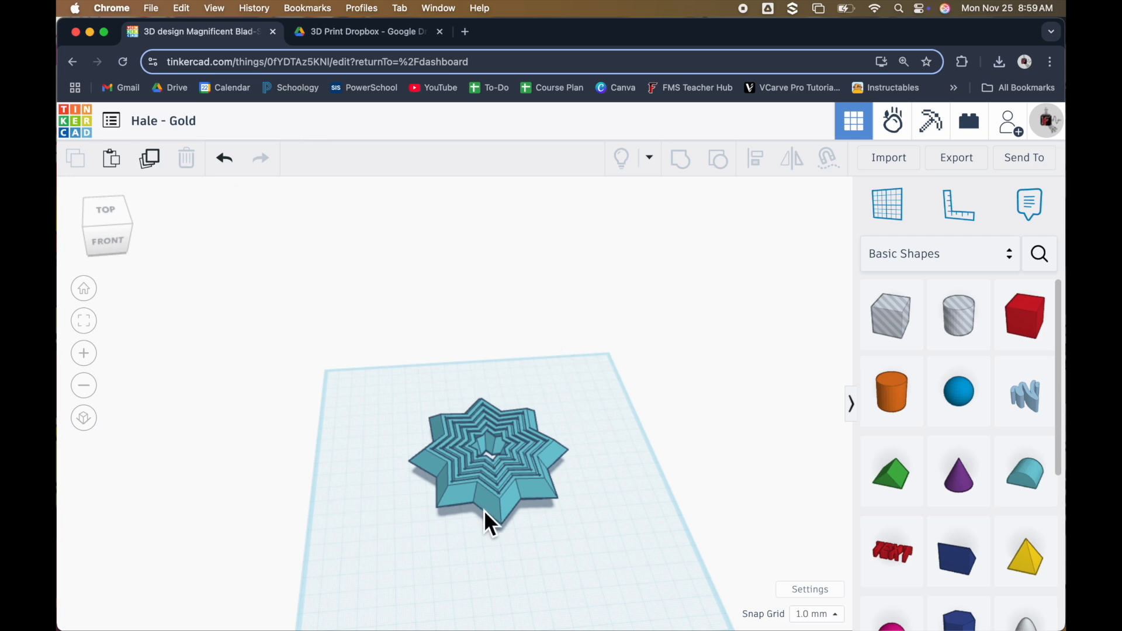
# Switch to Google Drive and upload the Gold STL file from Downloads to the 3D Print Dropbox folder
pyautogui.click(374, 36)
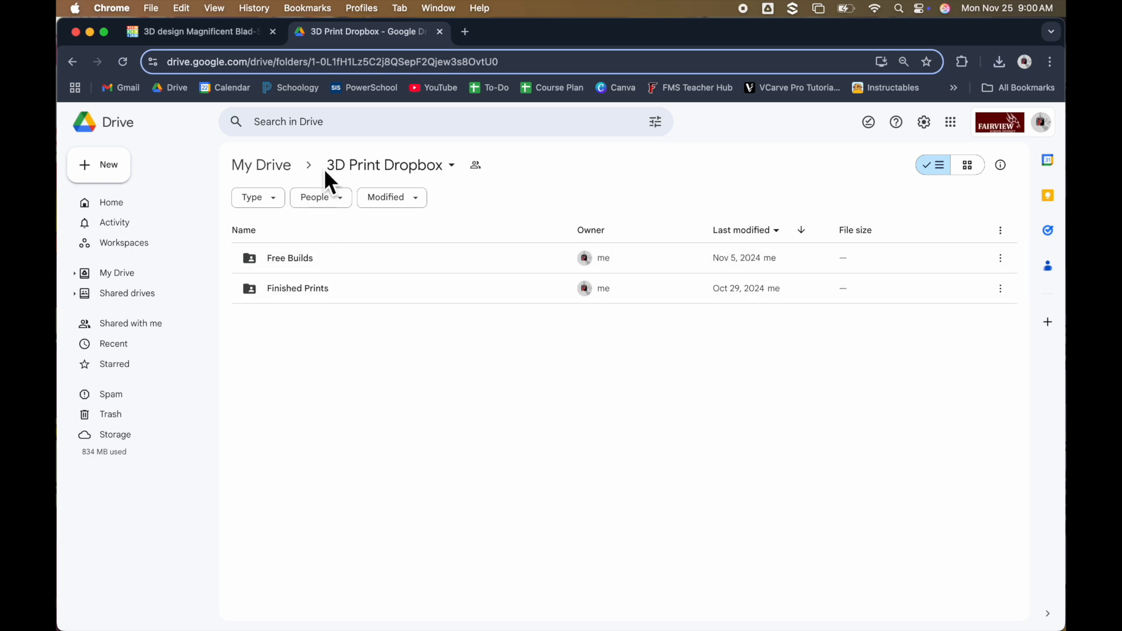
pyautogui.click(110, 176)
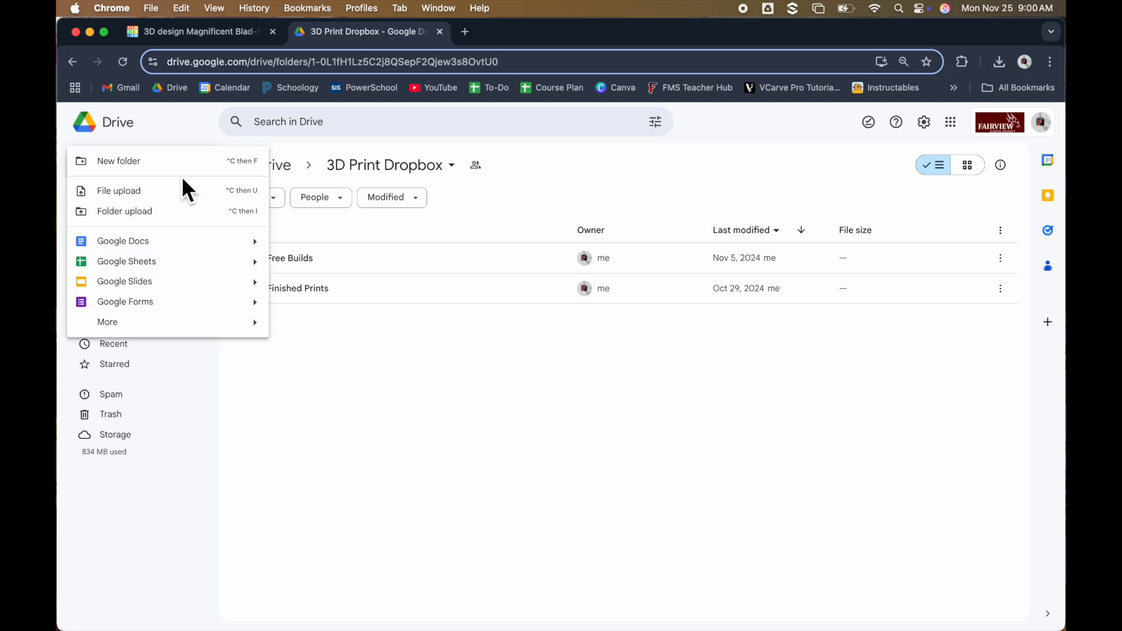
pyautogui.click(152, 194)
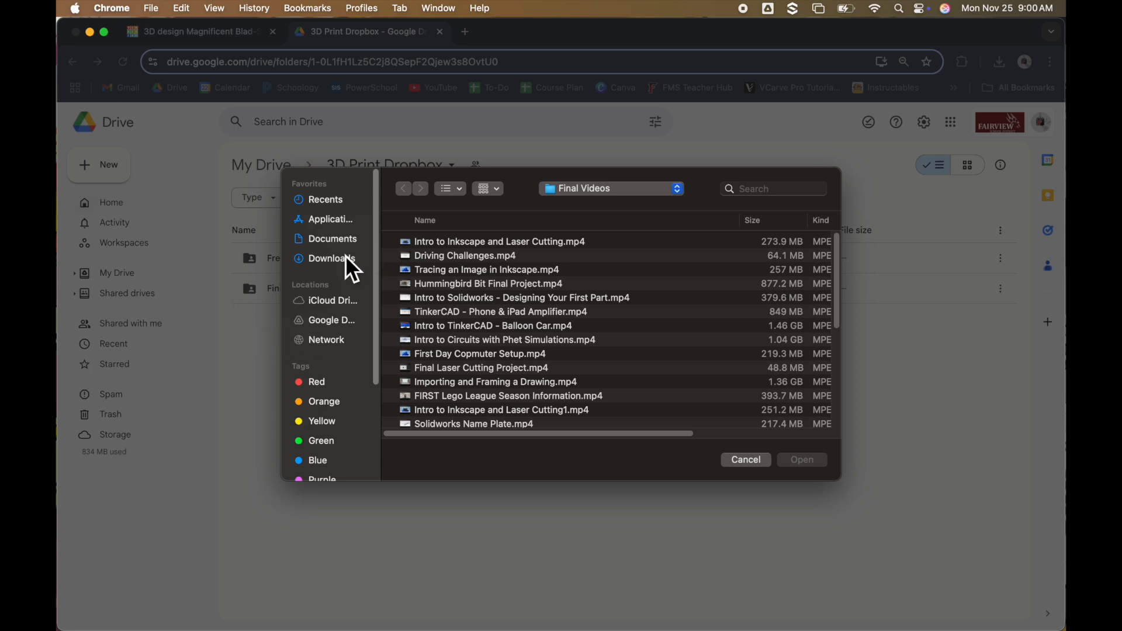
pyautogui.click(344, 258)
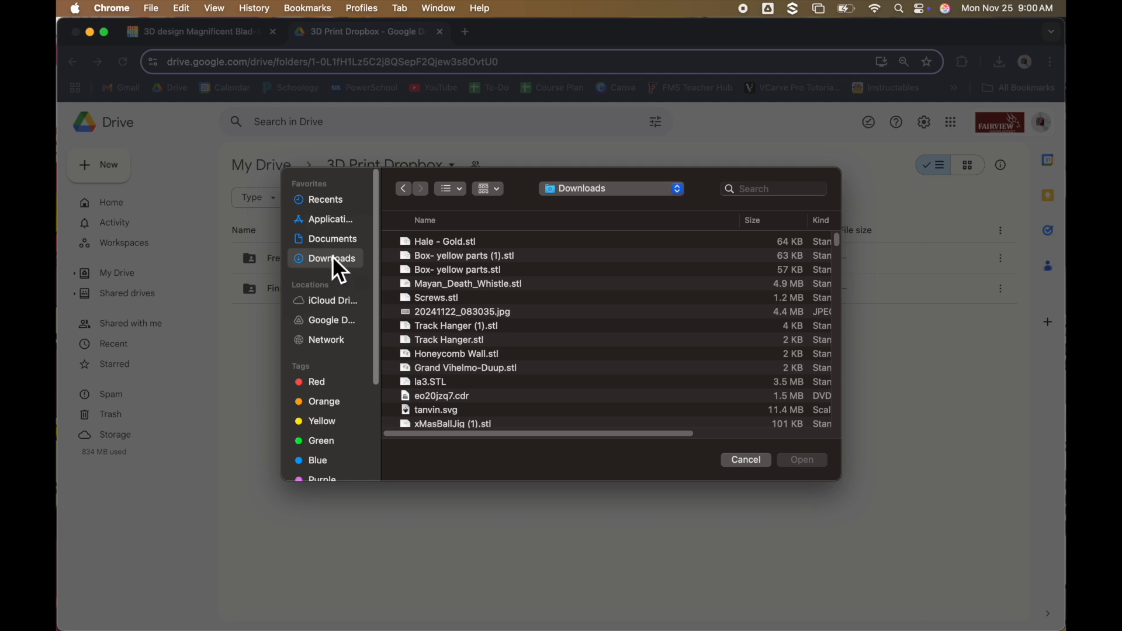
pyautogui.click(431, 246)
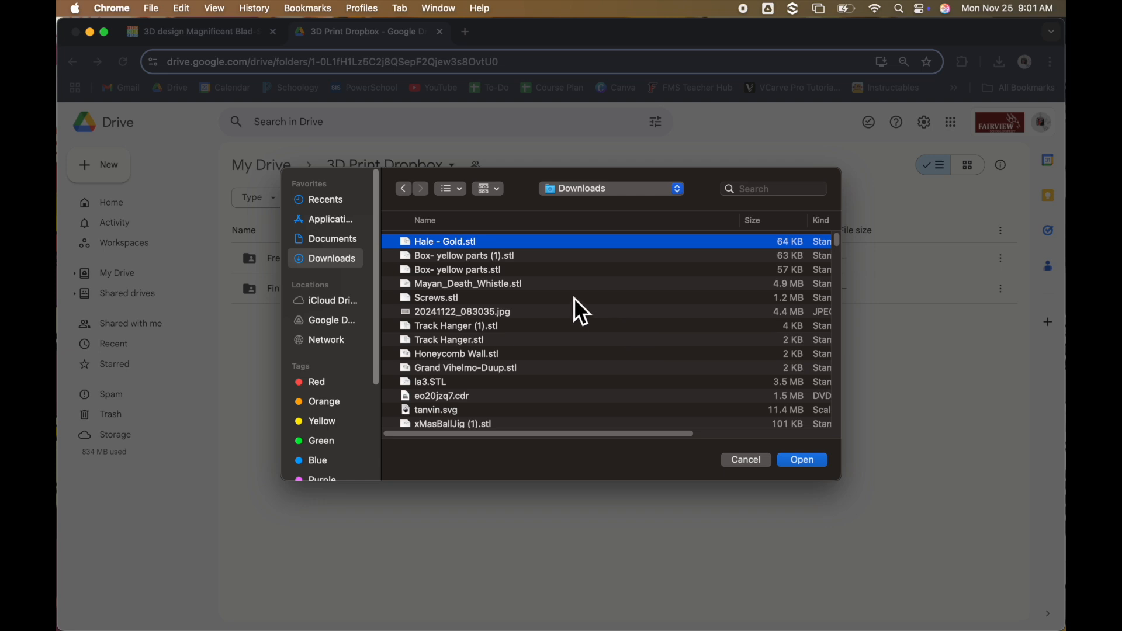
pyautogui.doubleClick(456, 243)
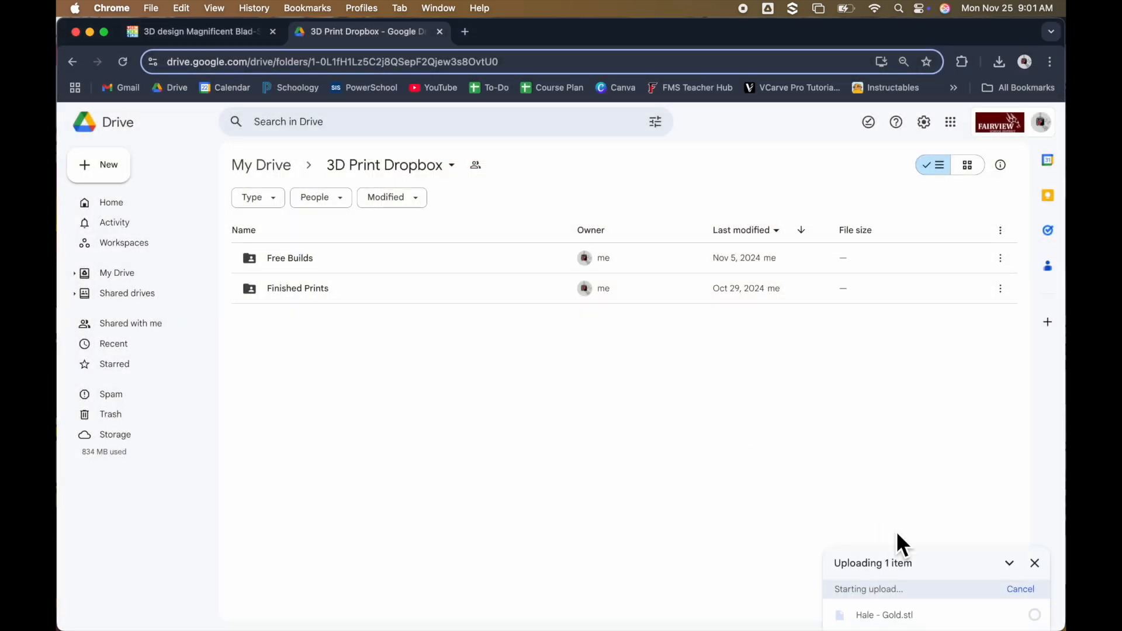